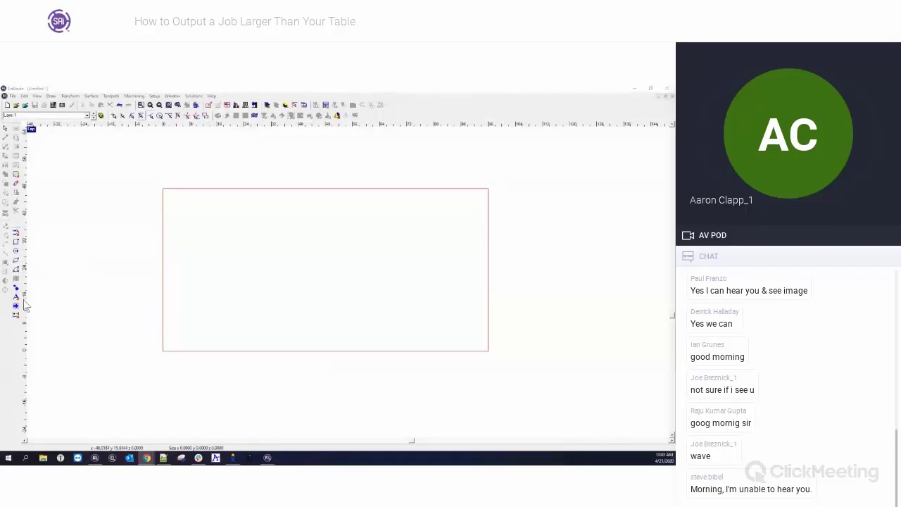
- Place the text "EnRoute 6" on the plate in regular Arial
{"action": "left_click", "coordinate": [15, 297]}
{"action": "left_click", "coordinate": [226, 251]}
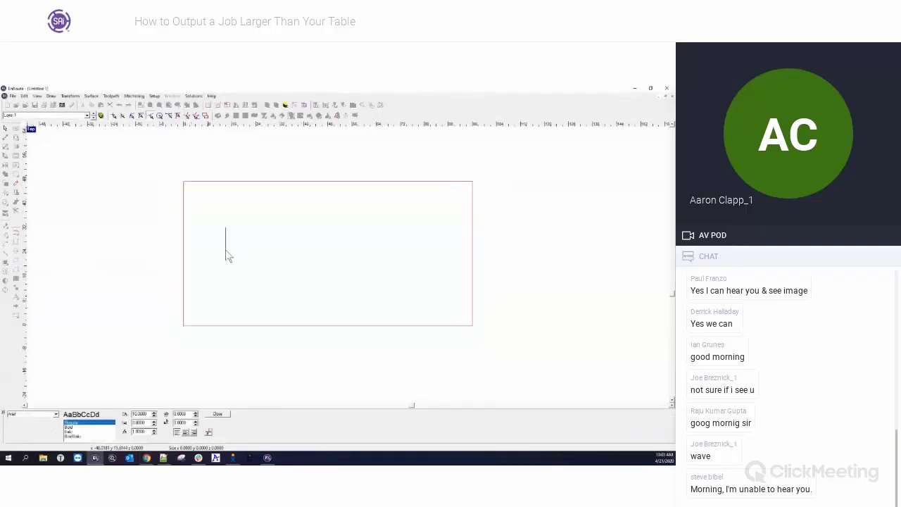
{"action": "type", "text": "EnRoute 6"}
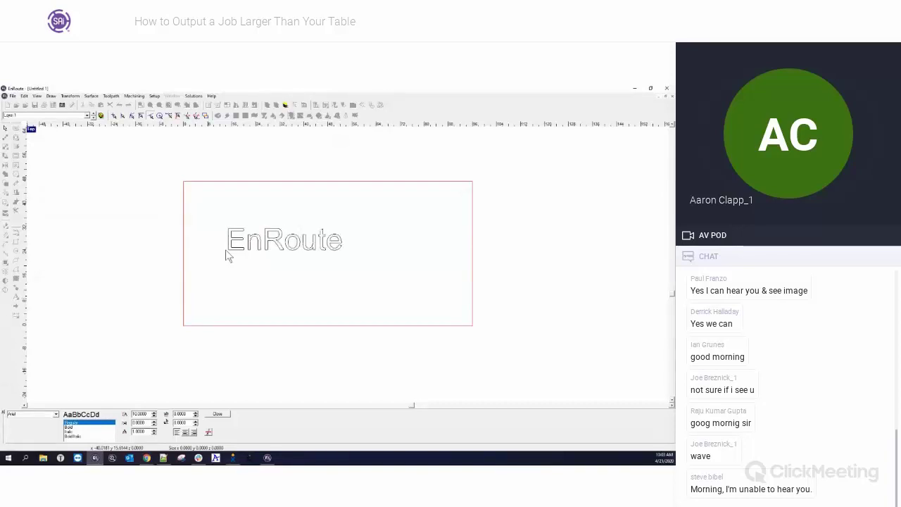
{"action": "left_click", "coordinate": [220, 414]}
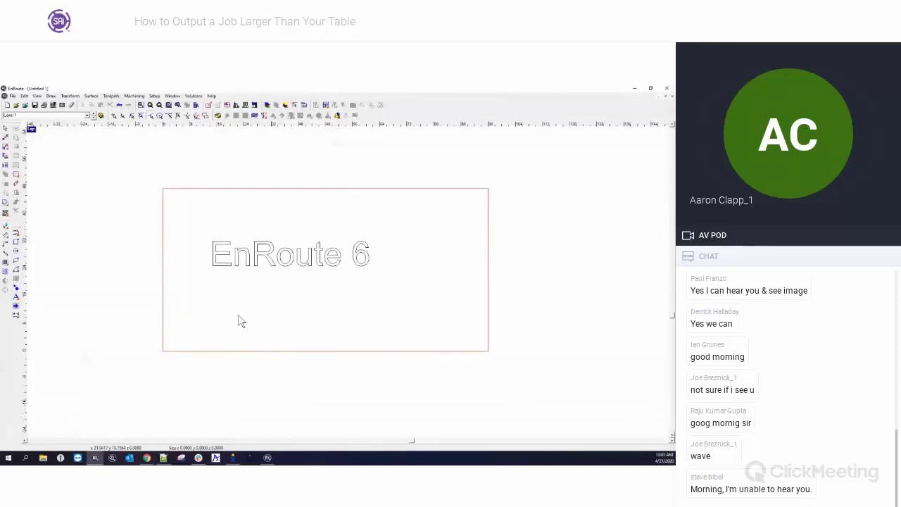
- Reposition and enlarge the EnRoute 6 text to about 144 × 37 in, extending past the plate's right edge
{"action": "left_click_drag", "start_coordinate": [203, 221], "coordinate": [441, 307]}
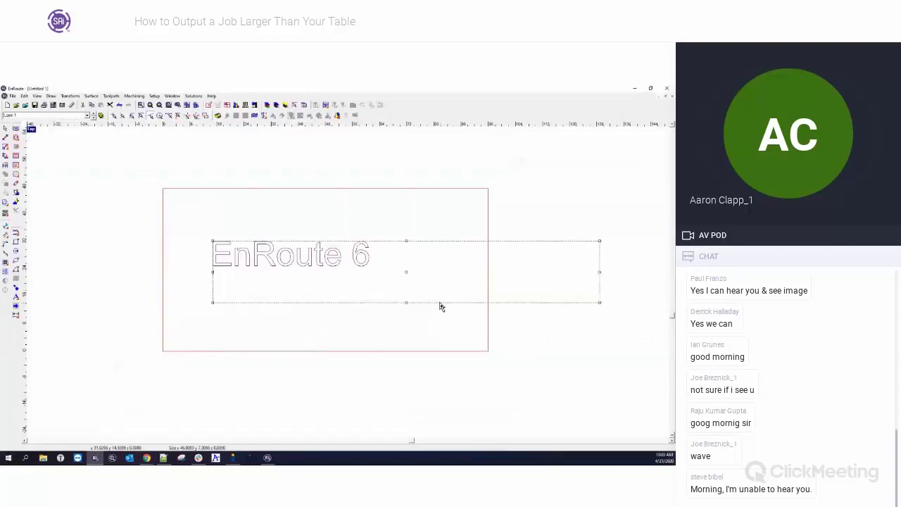
{"action": "left_click_drag", "start_coordinate": [406, 275], "coordinate": [366, 273]}
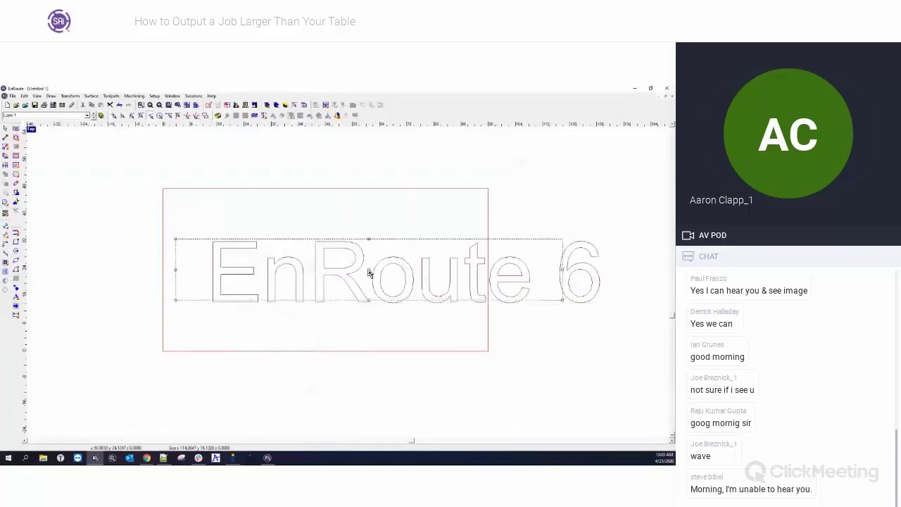
{"action": "left_click_drag", "start_coordinate": [560, 242], "coordinate": [596, 203]}
{"action": "left_click_drag", "start_coordinate": [593, 300], "coordinate": [628, 326]}
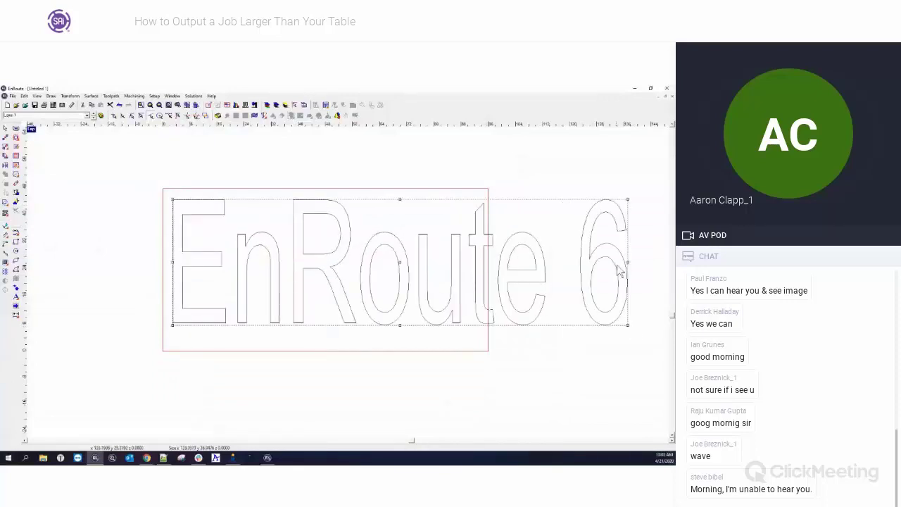
{"action": "left_click_drag", "start_coordinate": [628, 262], "coordinate": [662, 268]}
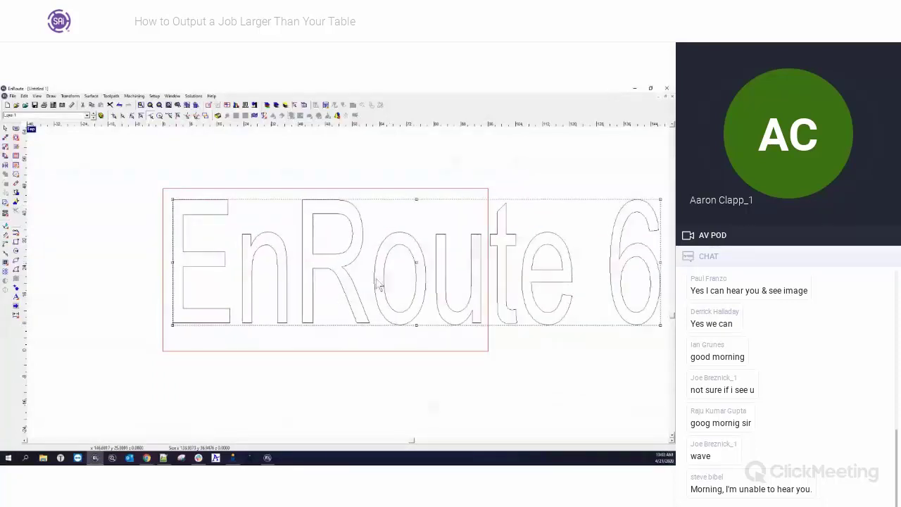
{"action": "left_click", "coordinate": [201, 171]}
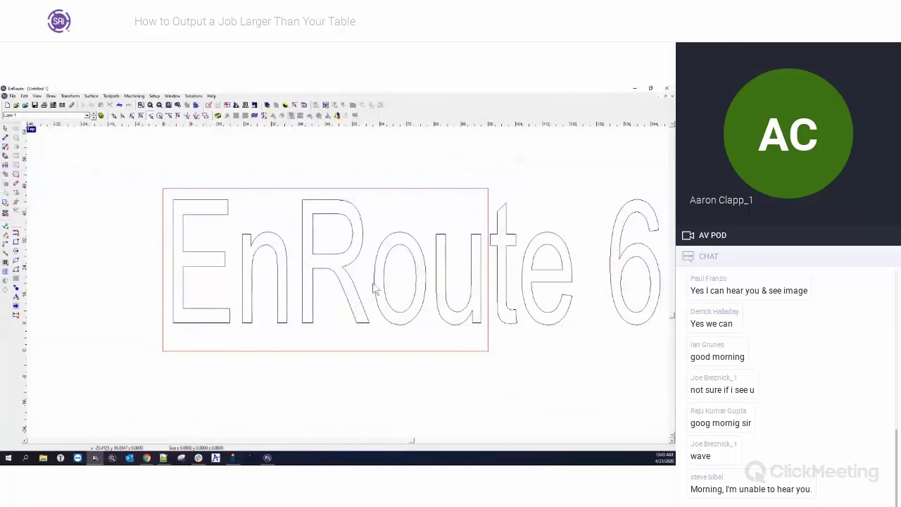
- Check the width and height in the plate definition and accept the definition
{"action": "scroll", "coordinate": [116, 265], "scroll_direction": "down", "scroll_amount": 2}
{"action": "left_click", "coordinate": [113, 266]}
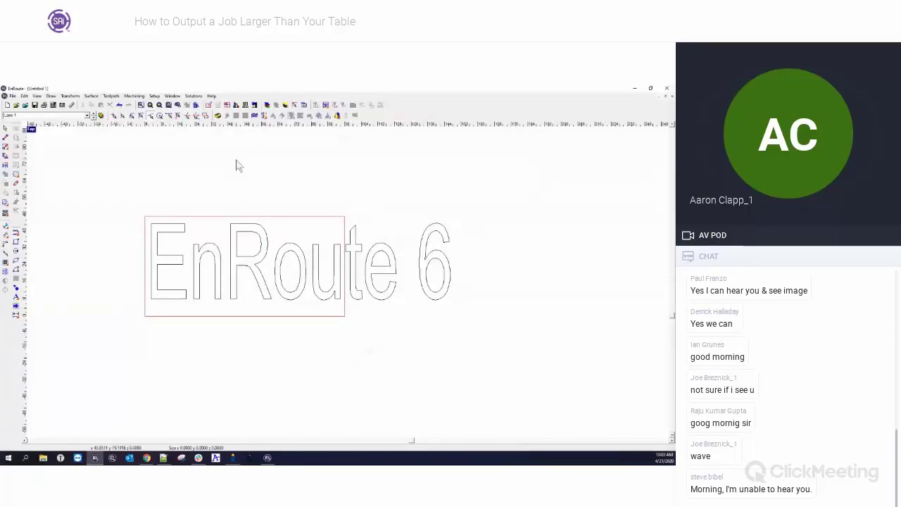
{"action": "left_click", "coordinate": [227, 105]}
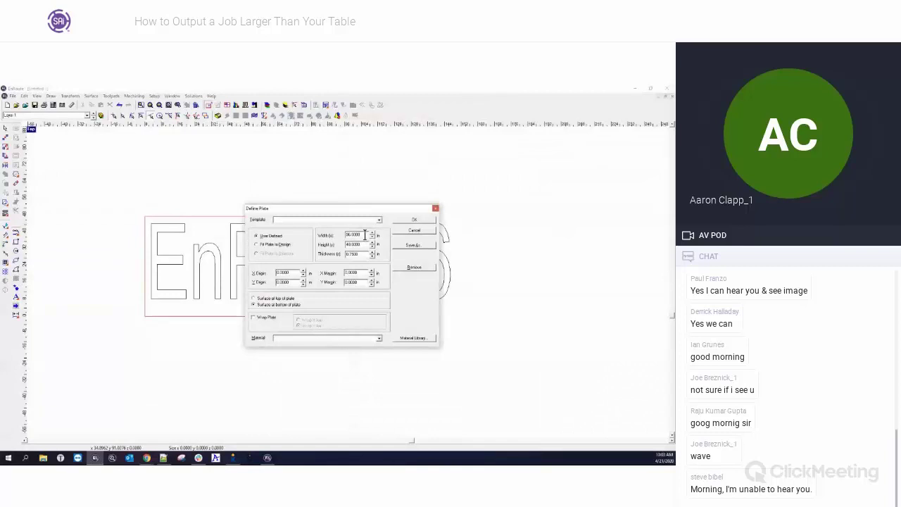
{"action": "double_click", "coordinate": [365, 234]}
{"action": "key", "text": "Tab"}
{"action": "left_click", "coordinate": [414, 222]}
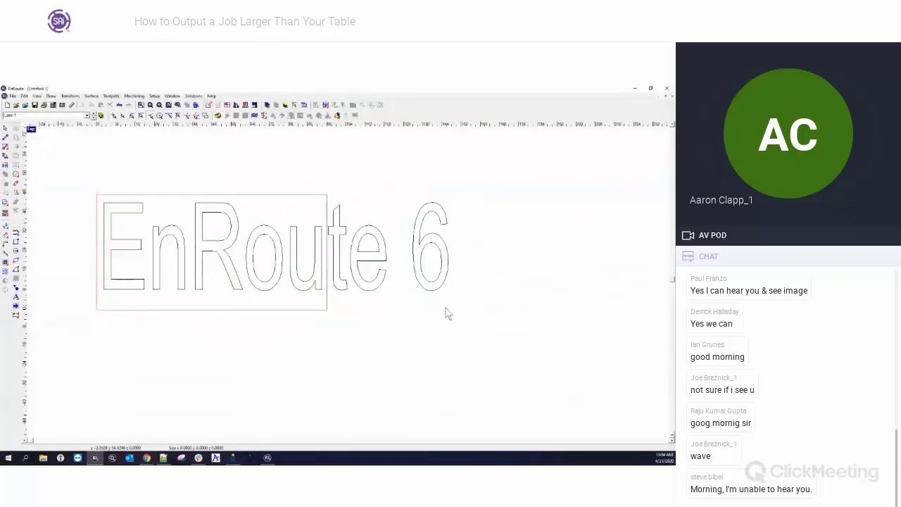
- Convert the EnRoute 6 text to contours
{"action": "left_click_drag", "start_coordinate": [89, 178], "coordinate": [473, 315]}
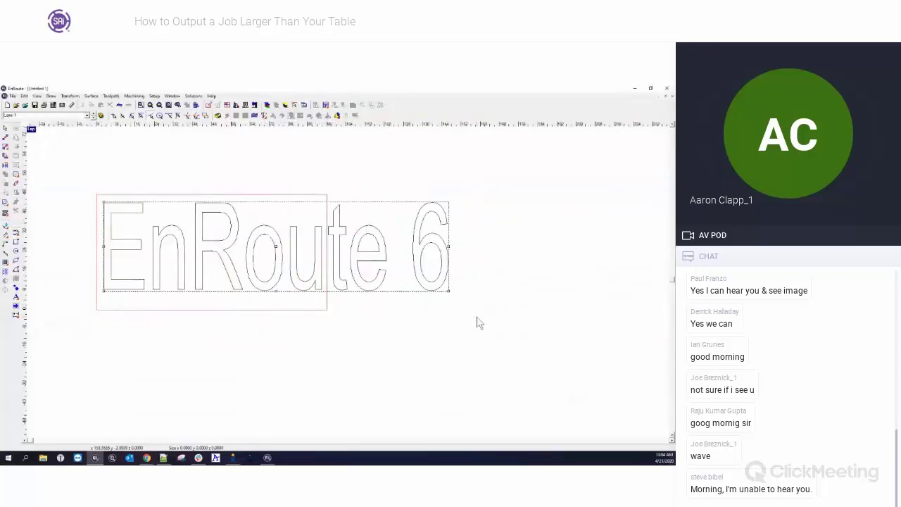
{"action": "left_click", "coordinate": [16, 298]}
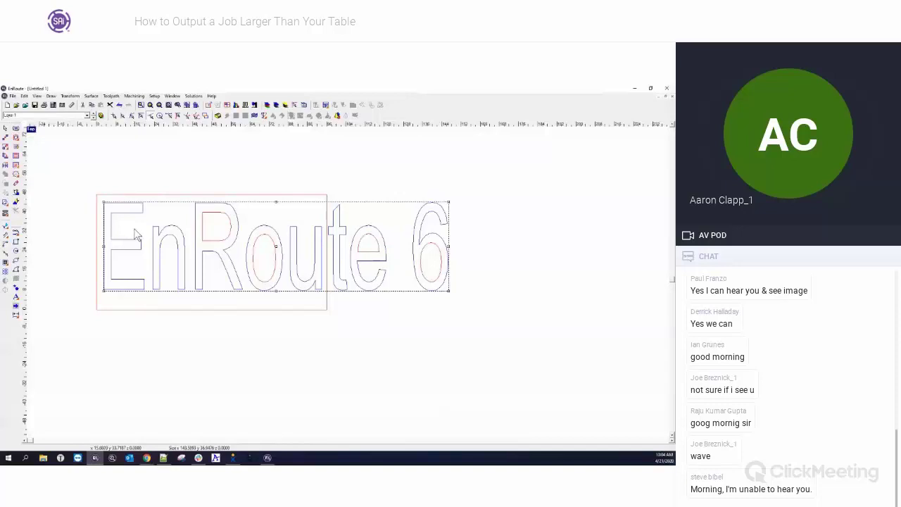
{"action": "left_click", "coordinate": [187, 186]}
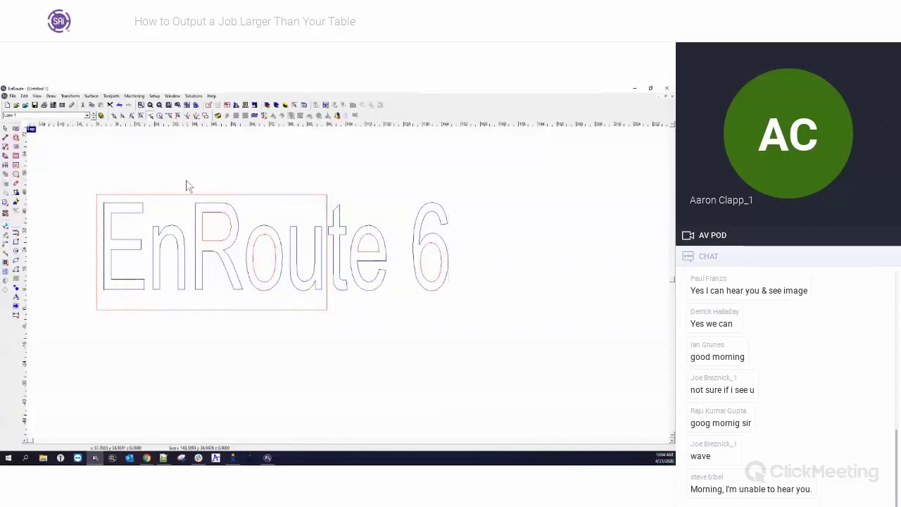
- Draw a rectangular border of about 152 × 42 in around the whole EnRoute 6 lettering
{"action": "left_click", "coordinate": [15, 242]}
{"action": "left_click", "coordinate": [16, 422]}
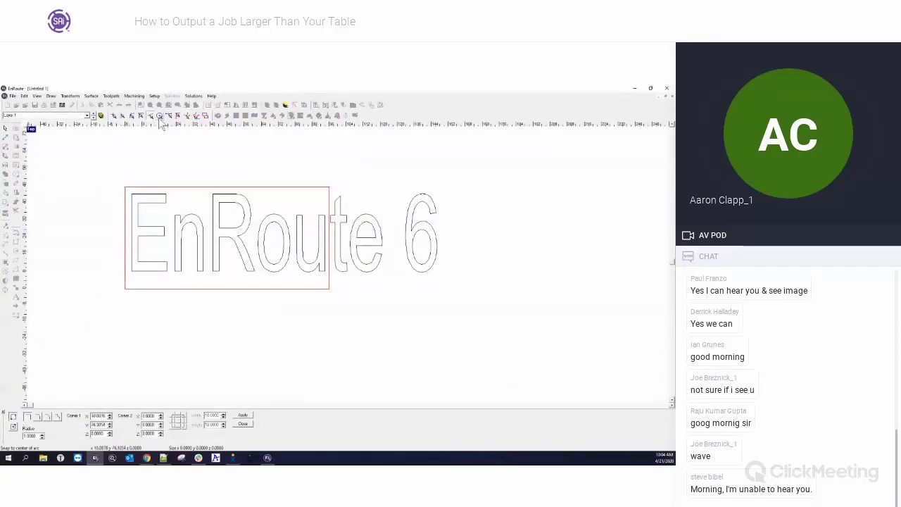
{"action": "left_click_drag", "start_coordinate": [130, 191], "coordinate": [454, 280]}
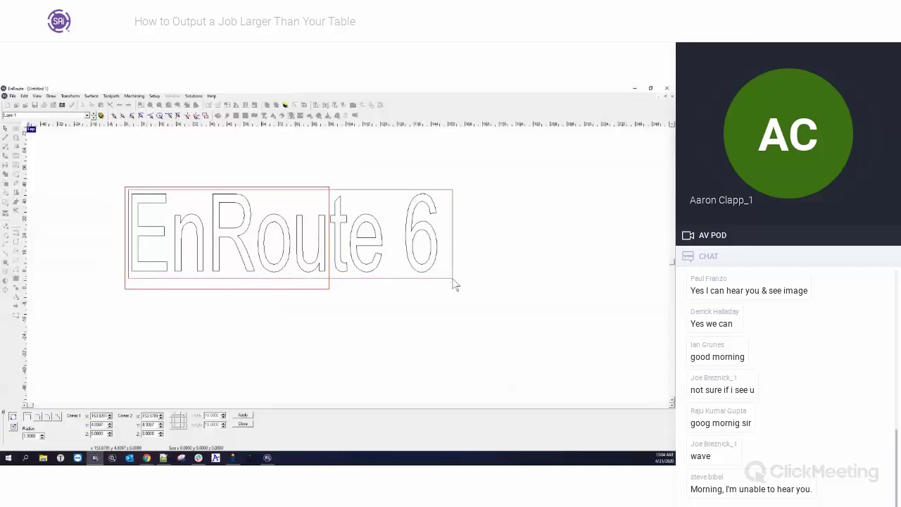
{"action": "key", "text": "Escape"}
- Apply an external (male) router offset to the lettering and border with the 1/2" end mill as a rough pass
{"action": "left_click_drag", "start_coordinate": [83, 179], "coordinate": [506, 319]}
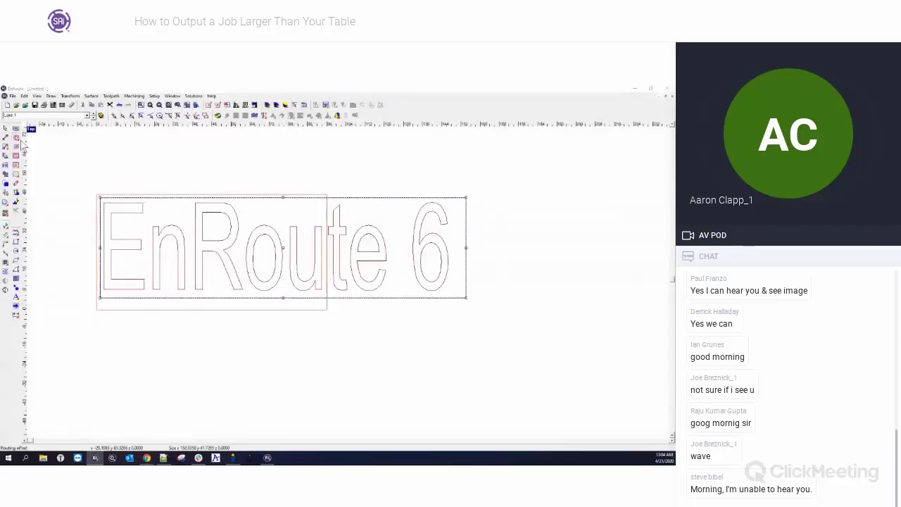
{"action": "left_click", "coordinate": [15, 138]}
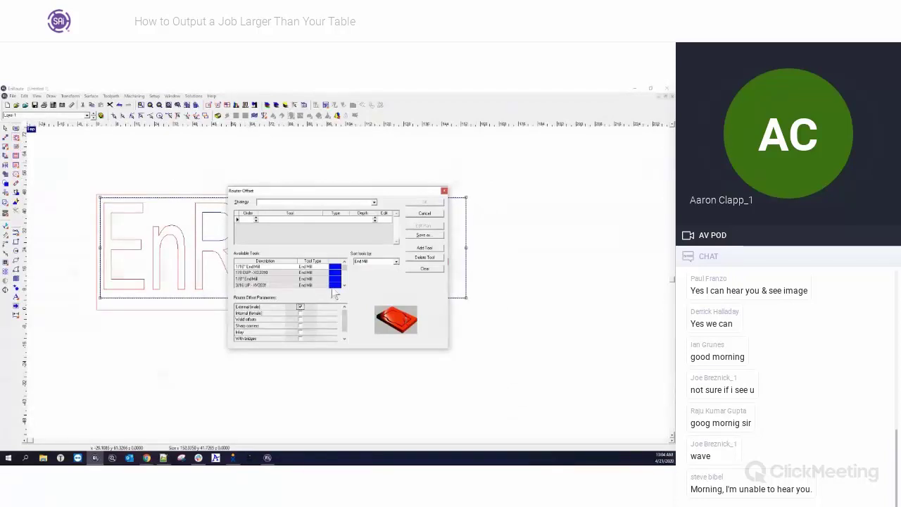
{"action": "scroll", "coordinate": [345, 286], "scroll_direction": "down", "scroll_amount": 3}
{"action": "scroll", "coordinate": [345, 286], "scroll_direction": "down", "scroll_amount": 3}
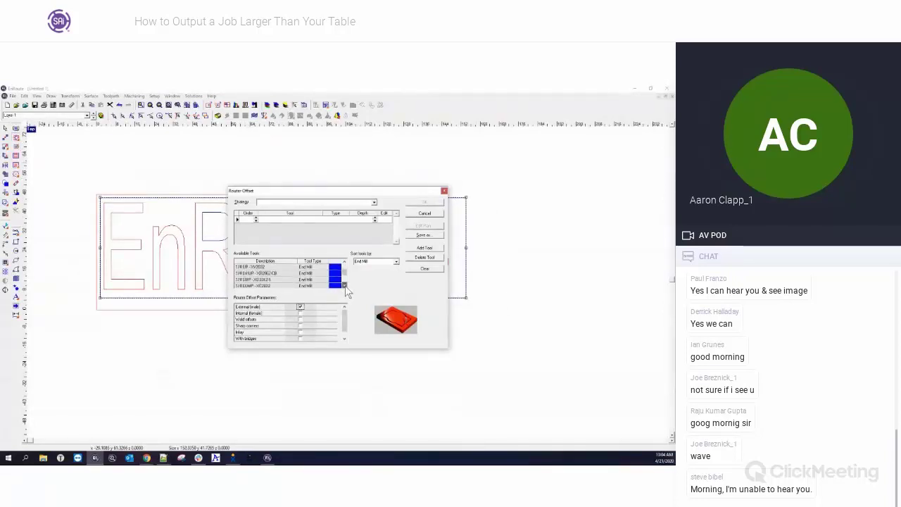
{"action": "scroll", "coordinate": [347, 293], "scroll_direction": "down", "scroll_amount": 3}
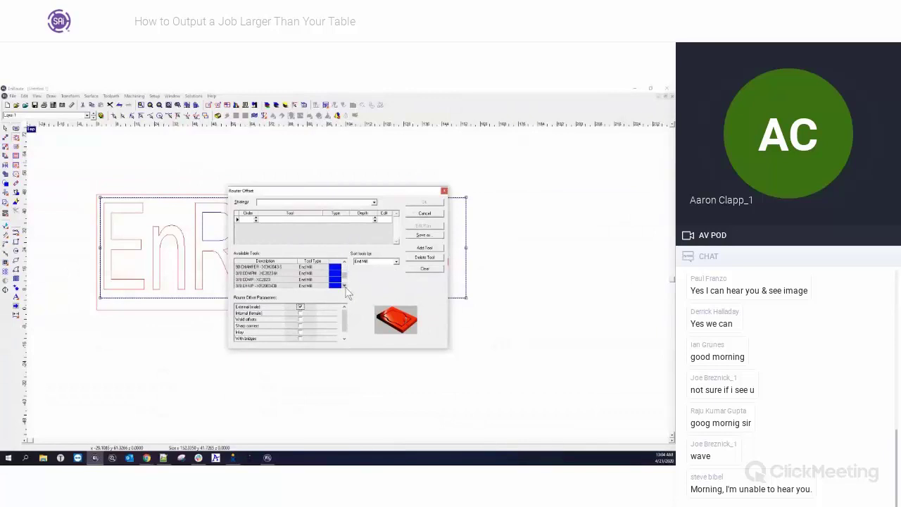
{"action": "double_click", "coordinate": [247, 286]}
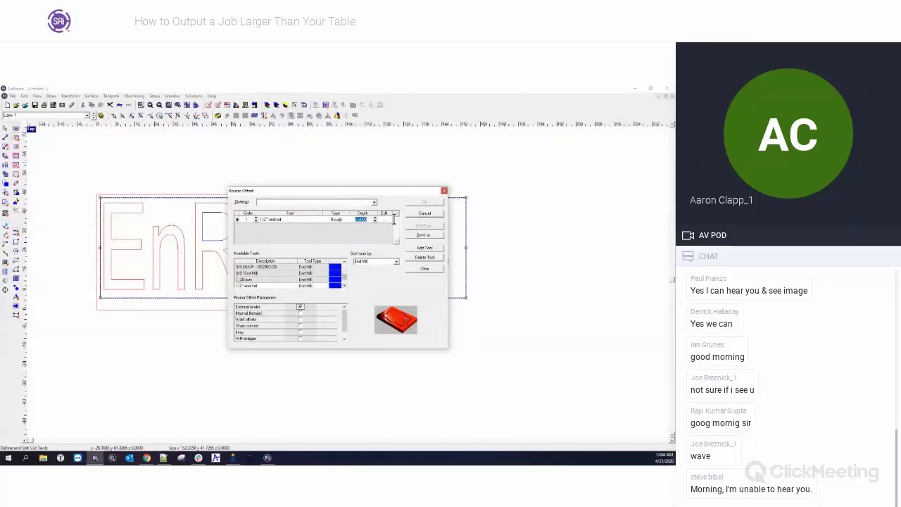
{"action": "left_click", "coordinate": [425, 202]}
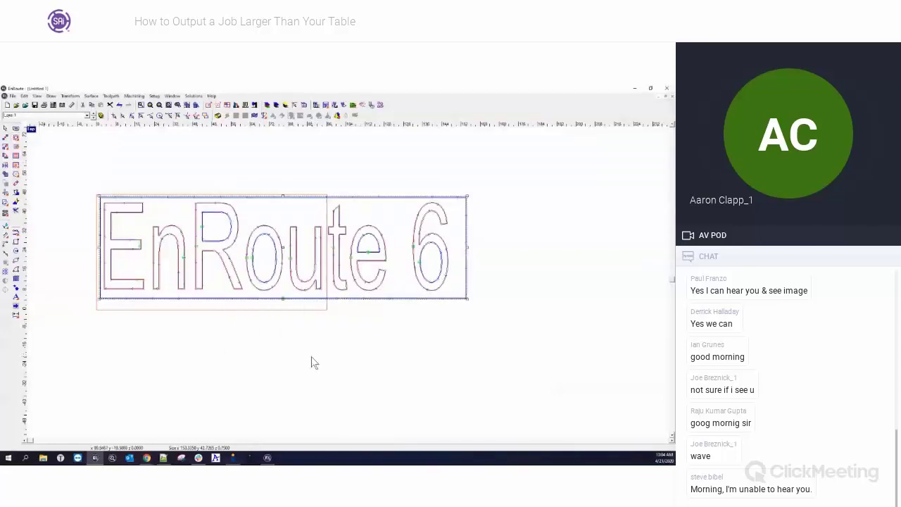
{"action": "scroll", "coordinate": [200, 255], "scroll_direction": "up", "scroll_amount": 1}
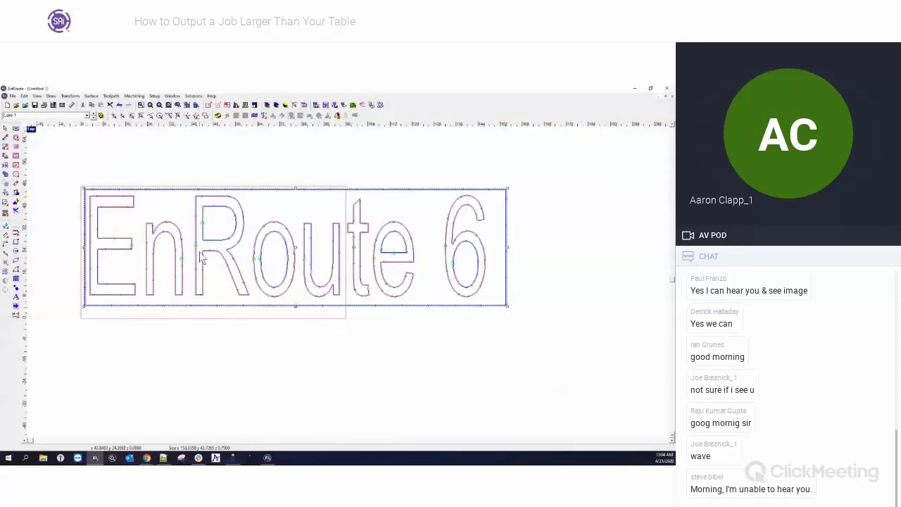
{"action": "left_click", "coordinate": [234, 171]}
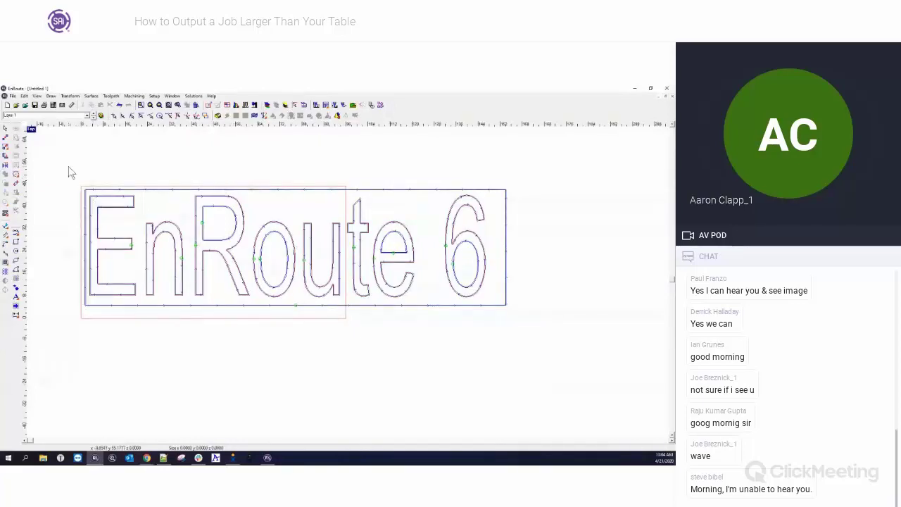
- Move the whole job, lettering and border with toolpaths, clear of the plate to its lower right side
{"action": "left_click_drag", "start_coordinate": [65, 160], "coordinate": [535, 327]}
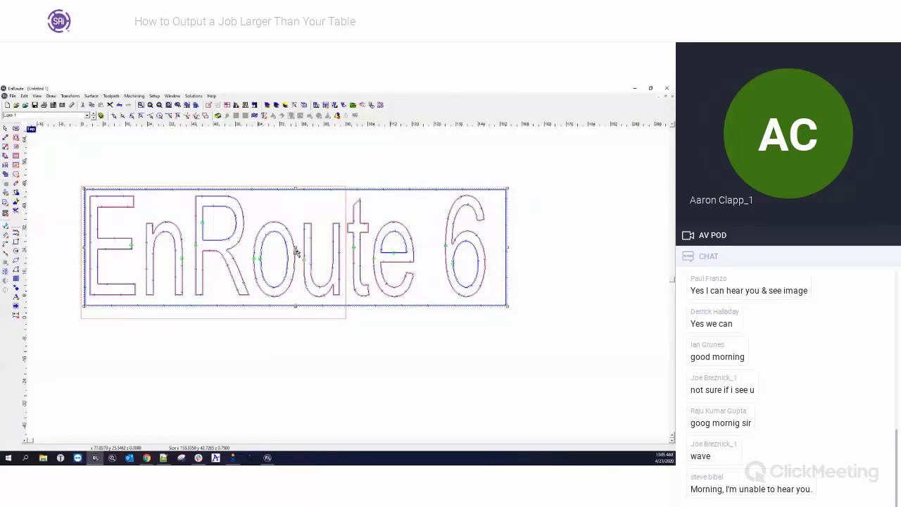
{"action": "left_click_drag", "start_coordinate": [296, 253], "coordinate": [296, 254]}
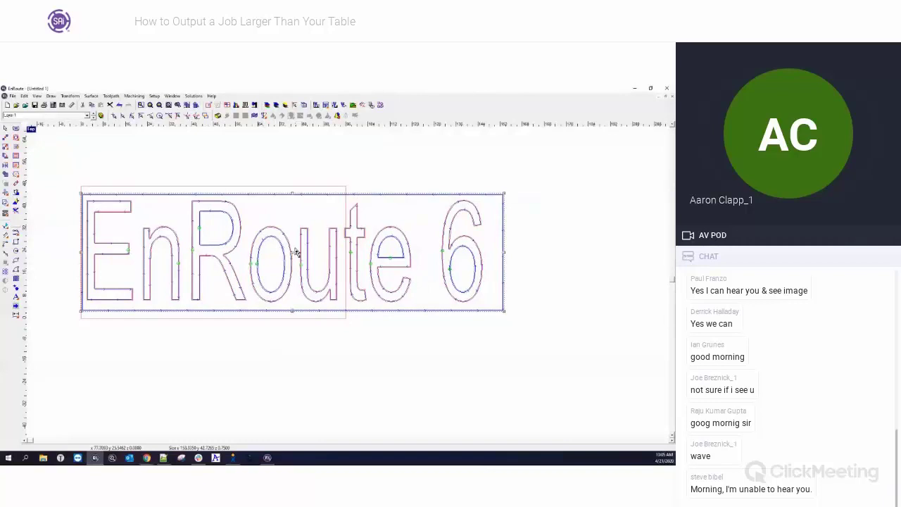
{"action": "left_click_drag", "start_coordinate": [295, 255], "coordinate": [412, 248]}
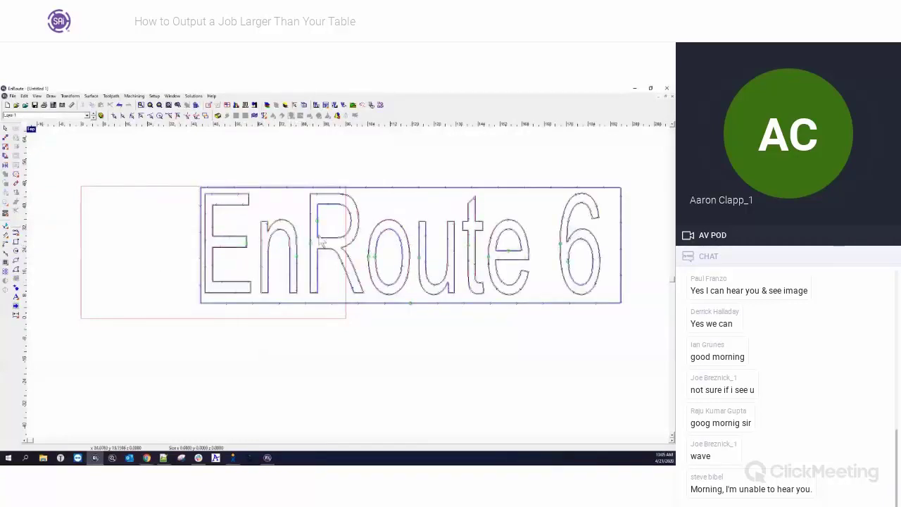
{"action": "scroll", "coordinate": [193, 183], "scroll_direction": "down", "scroll_amount": 2}
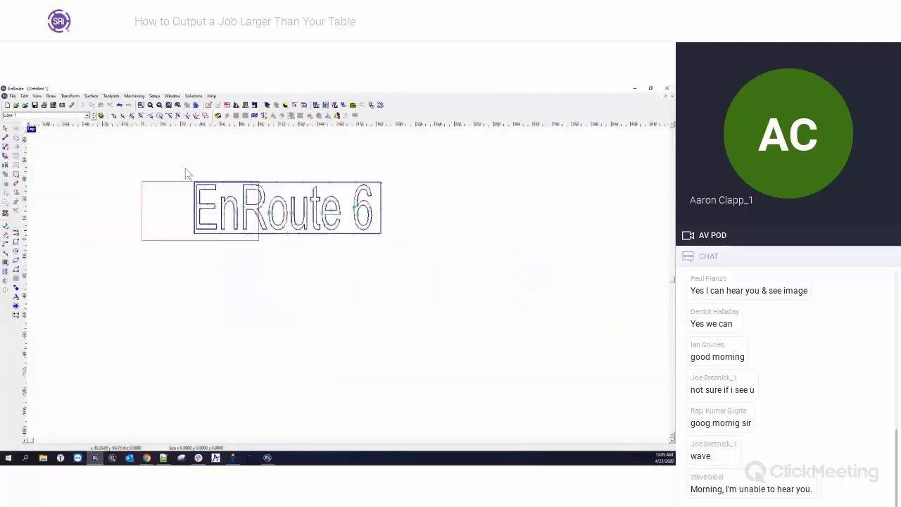
{"action": "mouse_move", "coordinate": [185, 165]}
{"action": "left_mouse_down"}
{"action": "mouse_move", "coordinate": [428, 271]}
{"action": "mouse_move", "coordinate": [421, 269]}
{"action": "left_mouse_up"}
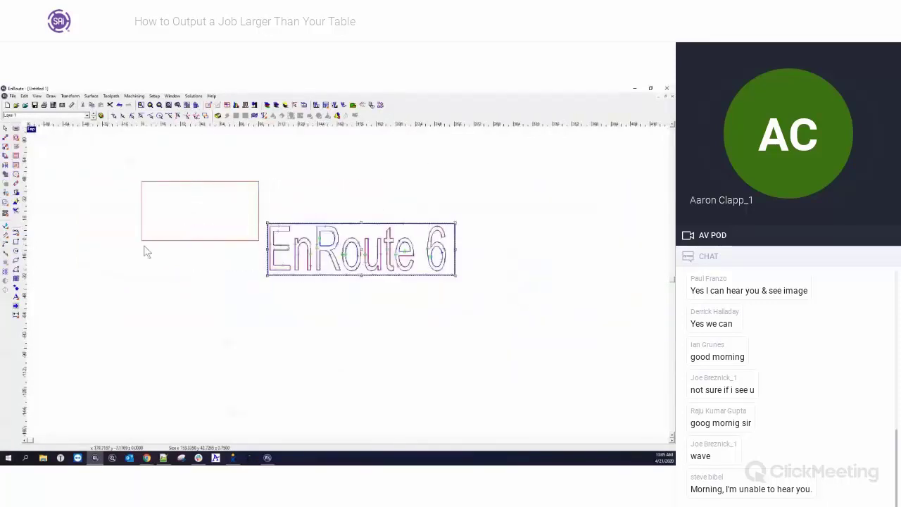
- Draw a small rectangle of about 8.4 × 8.8 in inside the empty plate
{"action": "left_click", "coordinate": [15, 242]}
{"action": "left_click_drag", "start_coordinate": [208, 195], "coordinate": [275, 252]}
{"action": "scroll", "coordinate": [214, 190], "scroll_direction": "up", "scroll_amount": 3}
{"action": "scroll", "coordinate": [177, 212], "scroll_direction": "up", "scroll_amount": 1}
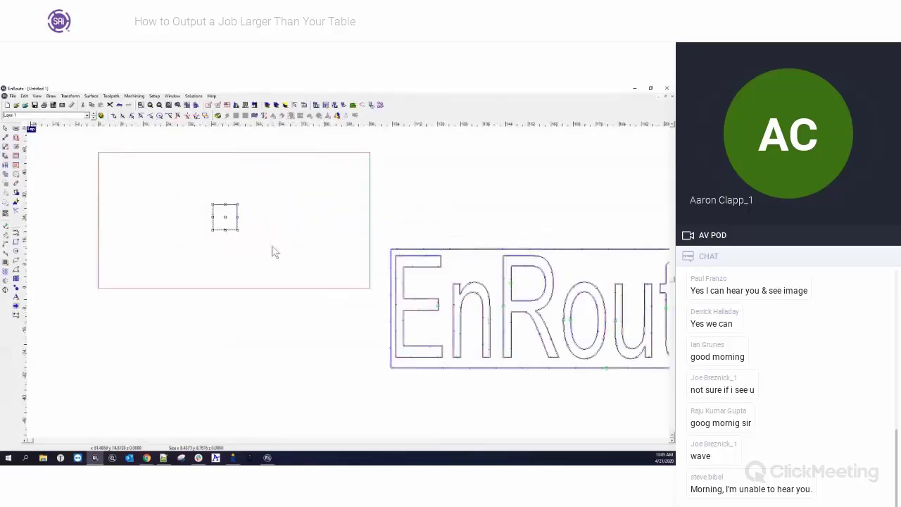
- Align the small rectangle to the plate's corners and edge midpoints in turn, from the lower-left corner clockwise to the lower-right corner
{"action": "key", "text": "KP_1"}
{"action": "key", "text": "KP_4"}
{"action": "key", "text": "KP_7"}
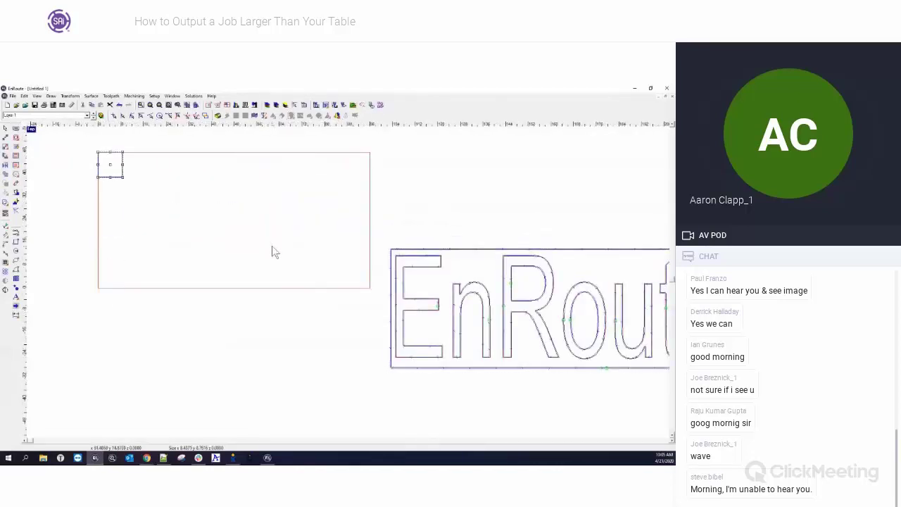
{"action": "key", "text": "KP_8"}
{"action": "key", "text": "KP_9"}
{"action": "key", "text": "KP_6"}
{"action": "key", "text": "KP_3"}
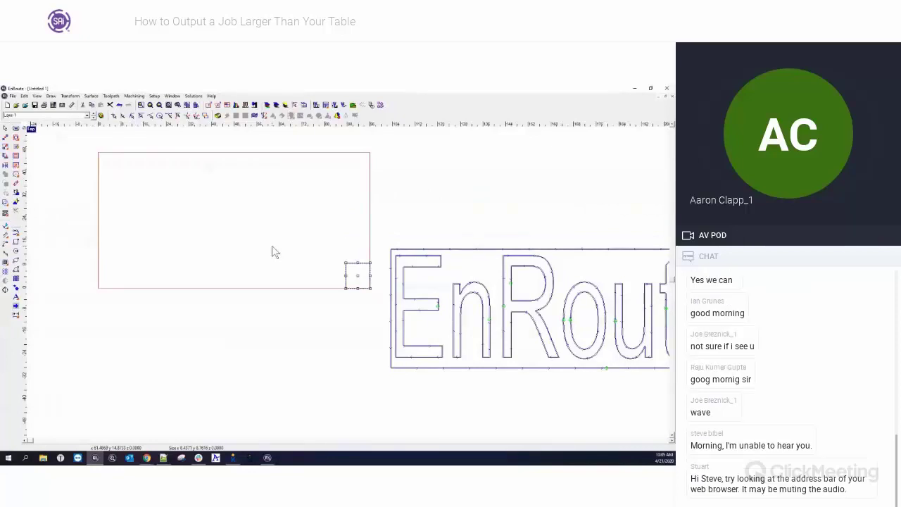
- Center the small rectangle on the plate and align it to the plate's lower-left corner
{"action": "key", "text": "KP_5"}
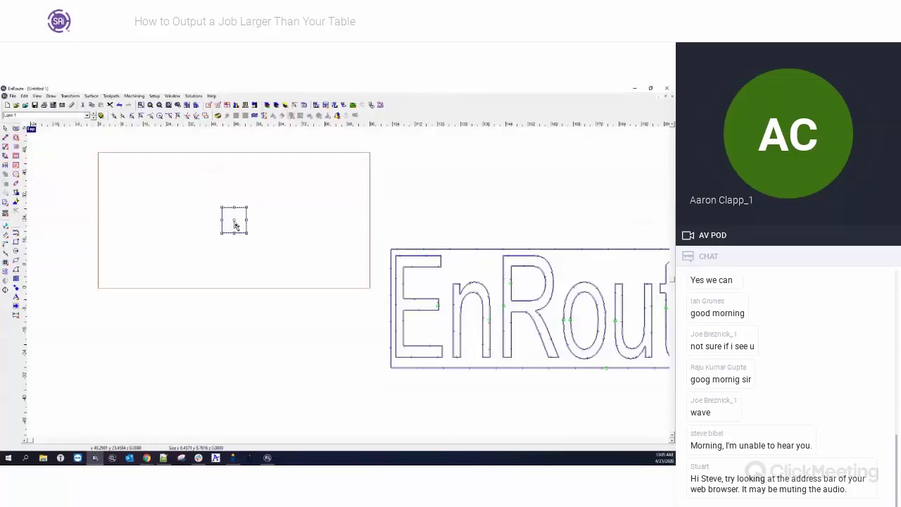
{"action": "left_click", "coordinate": [236, 225]}
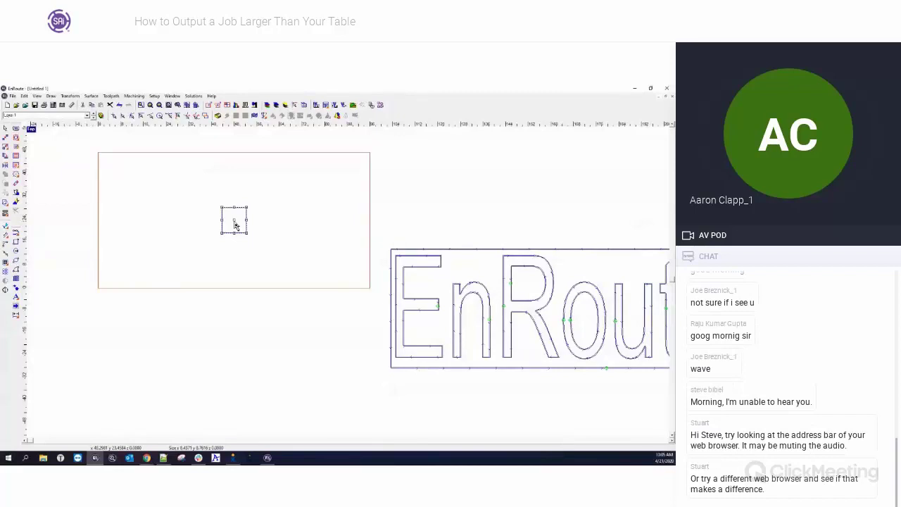
{"action": "key", "text": "1"}
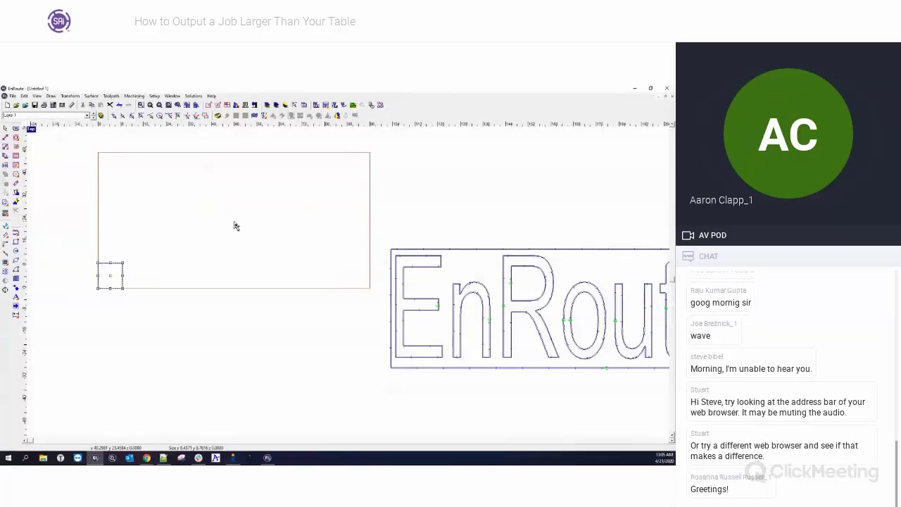
- Align the small rectangle to the plate's upper-left, upper-right and lower-right corners and left edge midpoint in turn, and delete it
{"action": "key", "text": "7"}
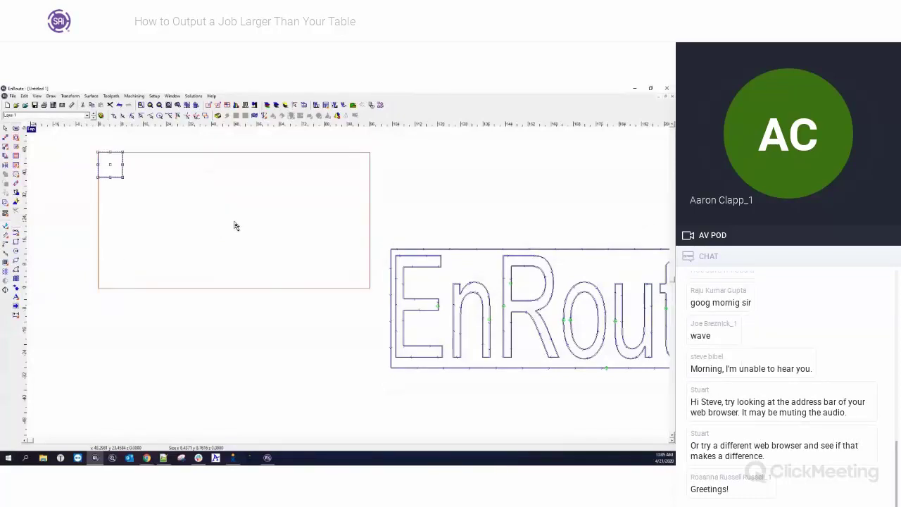
{"action": "key", "text": "9"}
{"action": "key", "text": "3"}
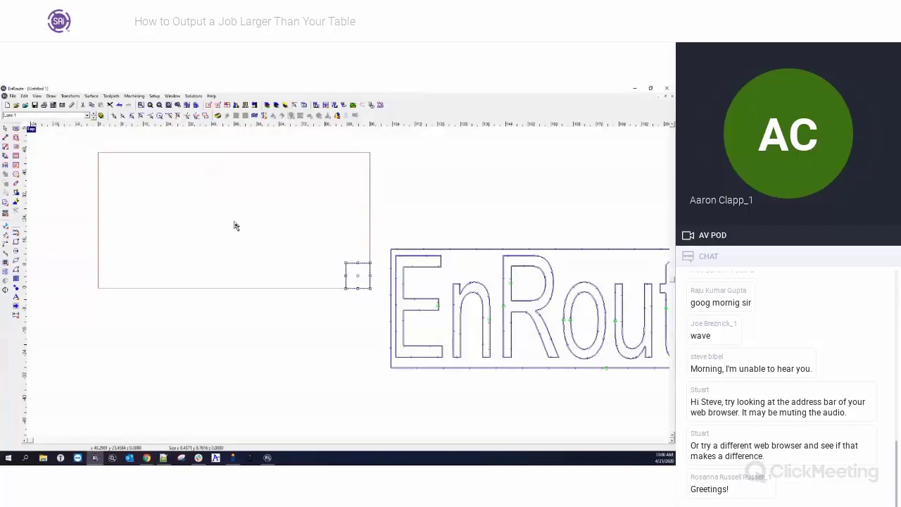
{"action": "key", "text": "4"}
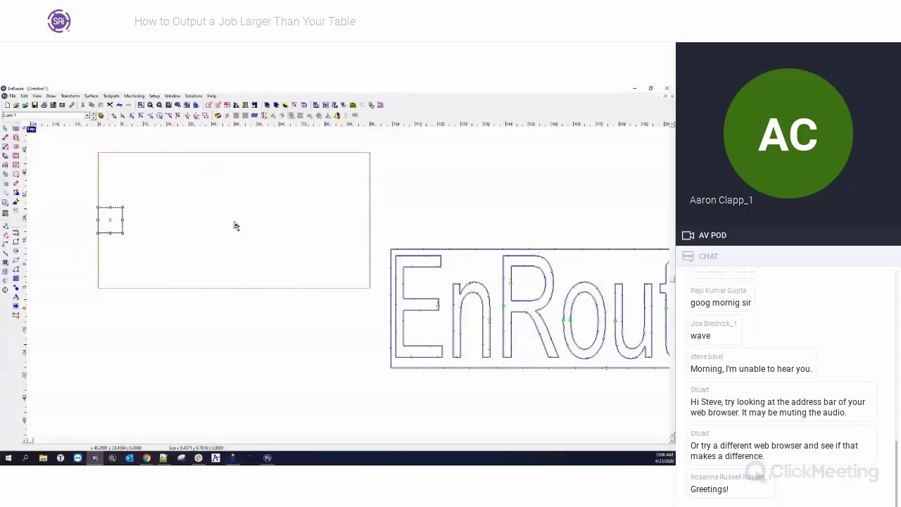
{"action": "key", "text": "Delete"}
- Align the whole job, lettering and border with toolpaths, to the midpoint of the plate's left edge
{"action": "scroll", "coordinate": [171, 215], "scroll_direction": "down", "scroll_amount": 4}
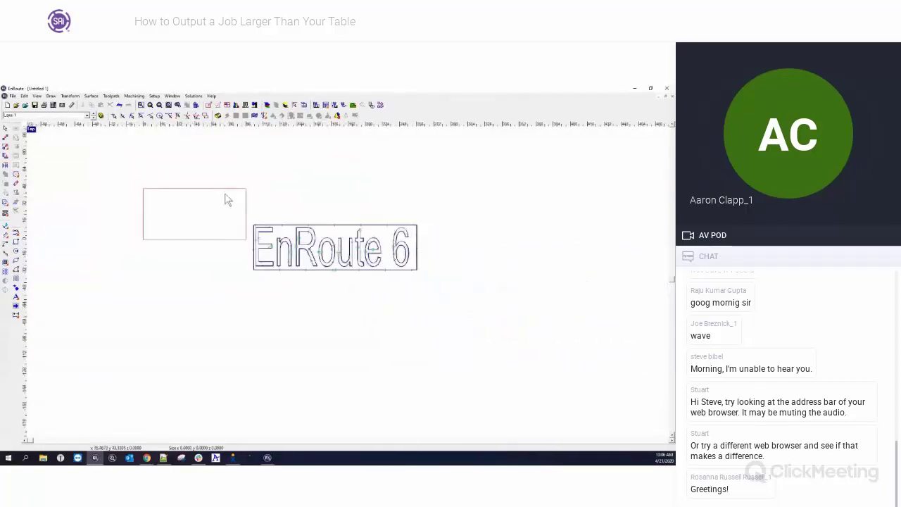
{"action": "left_click_drag", "start_coordinate": [225, 195], "coordinate": [455, 311]}
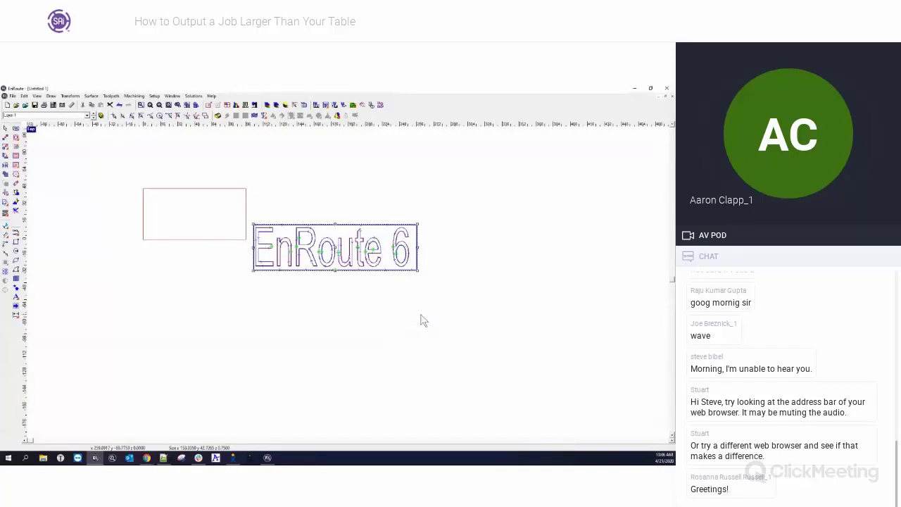
{"action": "key", "text": "4"}
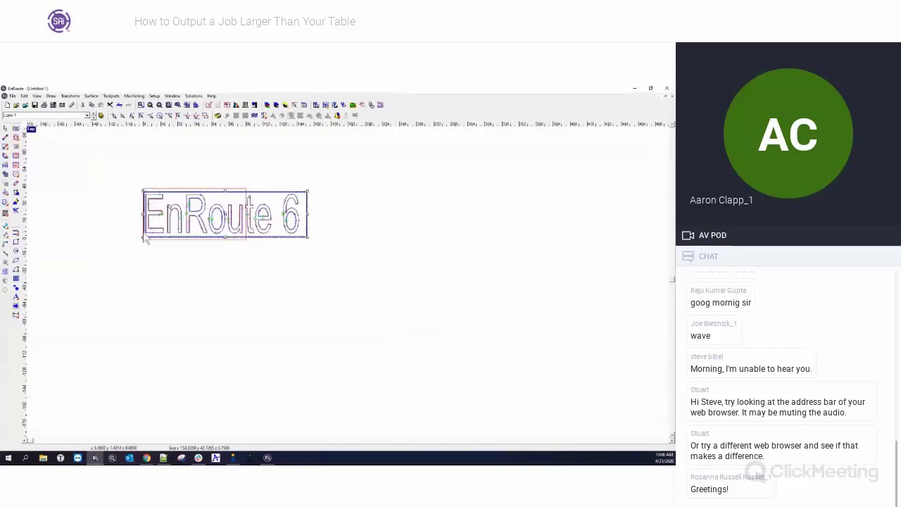
- Enable clipping of toolpaths to the plate in the general preferences
{"action": "scroll", "coordinate": [126, 217], "scroll_direction": "up", "scroll_amount": 1}
{"action": "scroll", "coordinate": [128, 221], "scroll_direction": "up", "scroll_amount": 2}
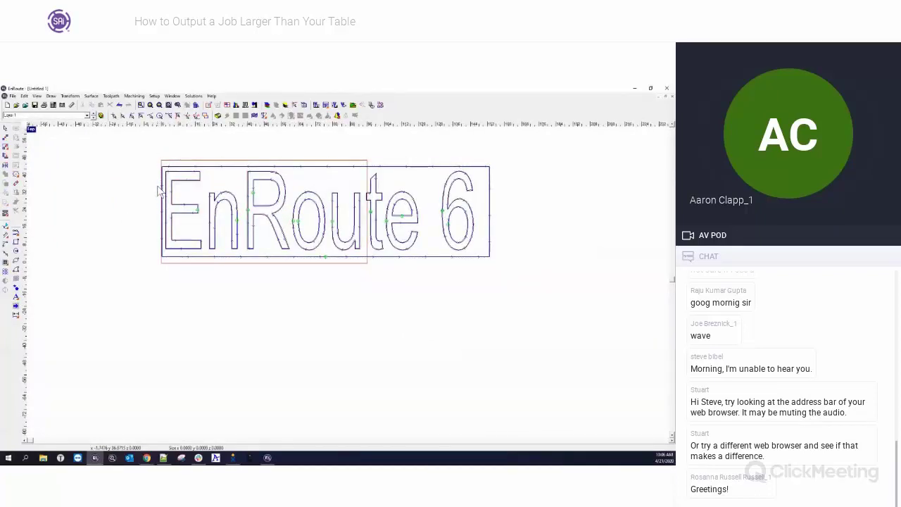
{"action": "left_click", "coordinate": [155, 98]}
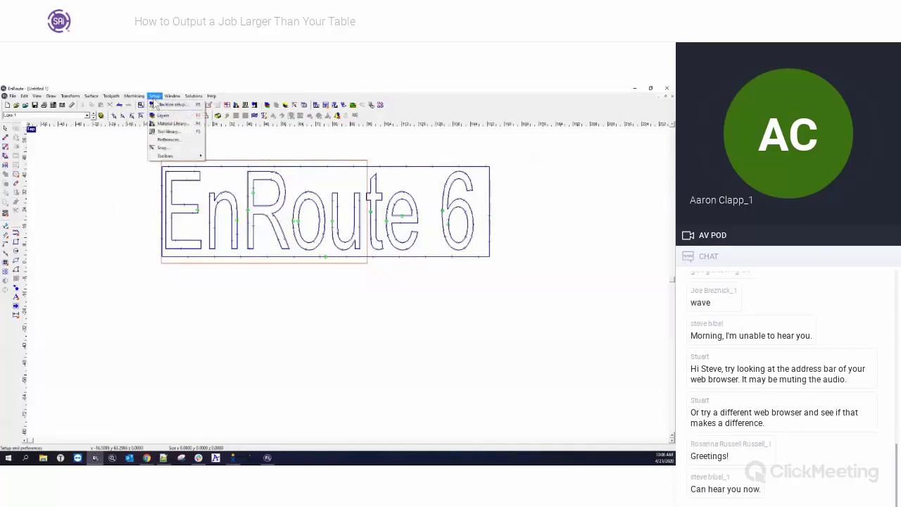
{"action": "left_click", "coordinate": [163, 140]}
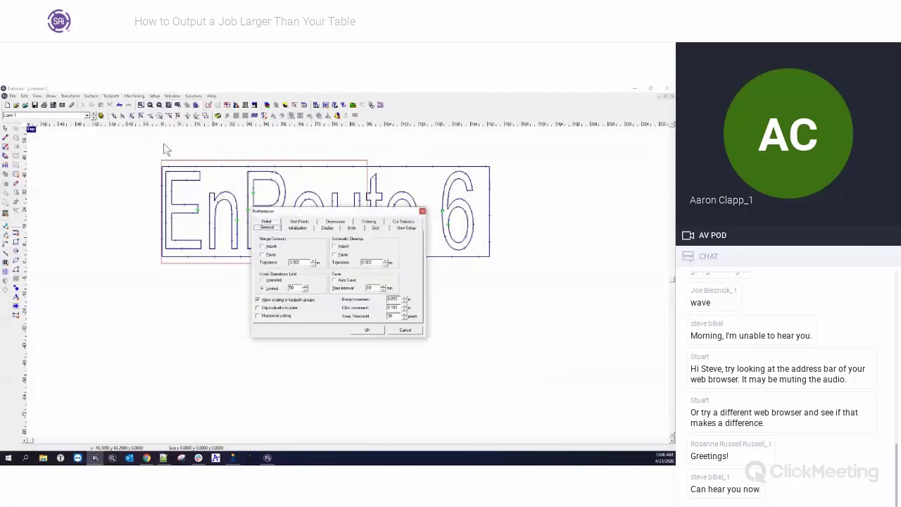
{"action": "left_click", "coordinate": [257, 308]}
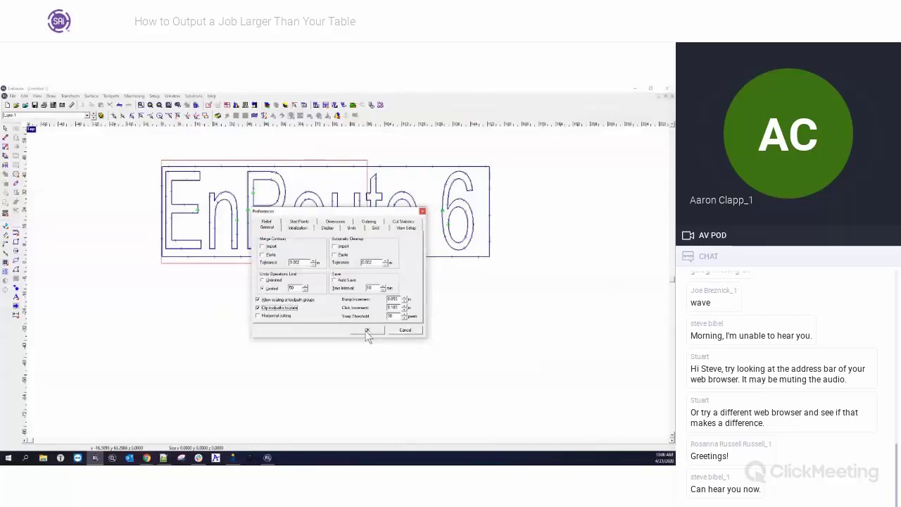
{"action": "left_click", "coordinate": [366, 331]}
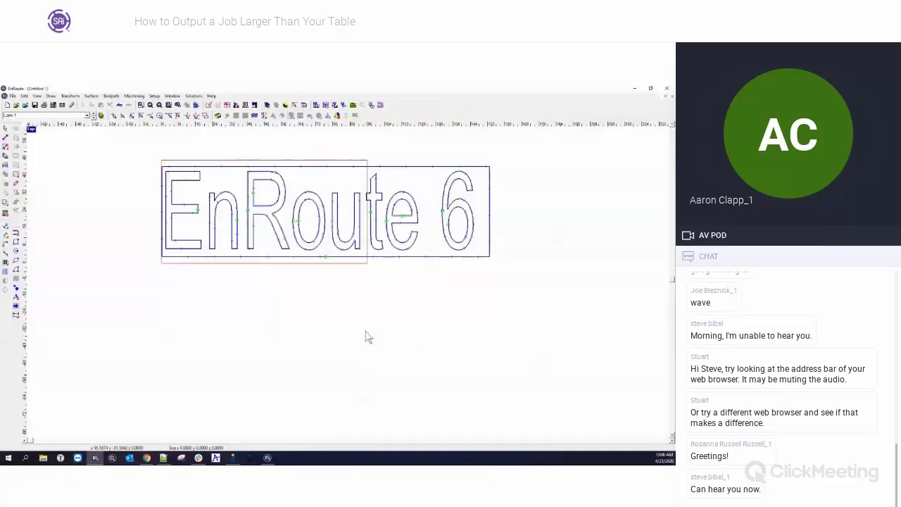
- Examine where the plate's edges fall relative to the job, especially where its right edge crosses the border and the letter t
{"action": "scroll", "coordinate": [168, 235], "scroll_direction": "up", "scroll_amount": 3}
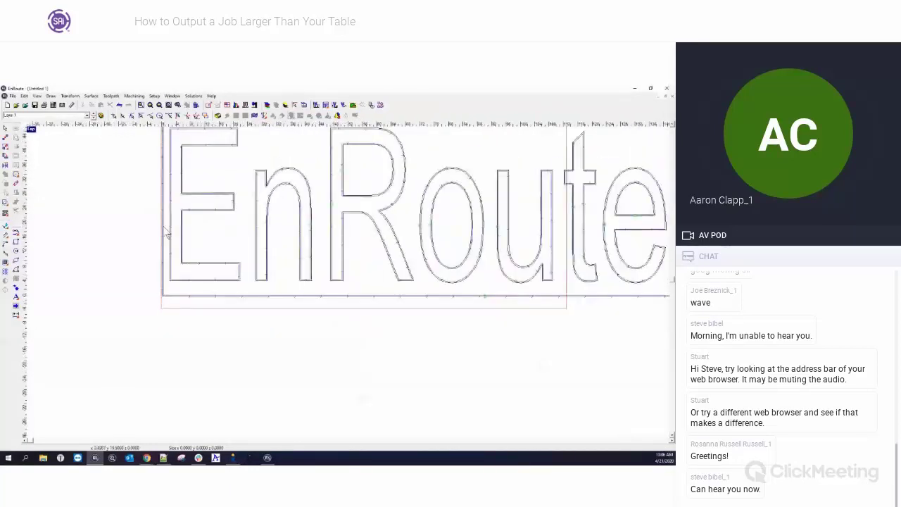
{"action": "scroll", "coordinate": [167, 234], "scroll_direction": "down", "scroll_amount": 2}
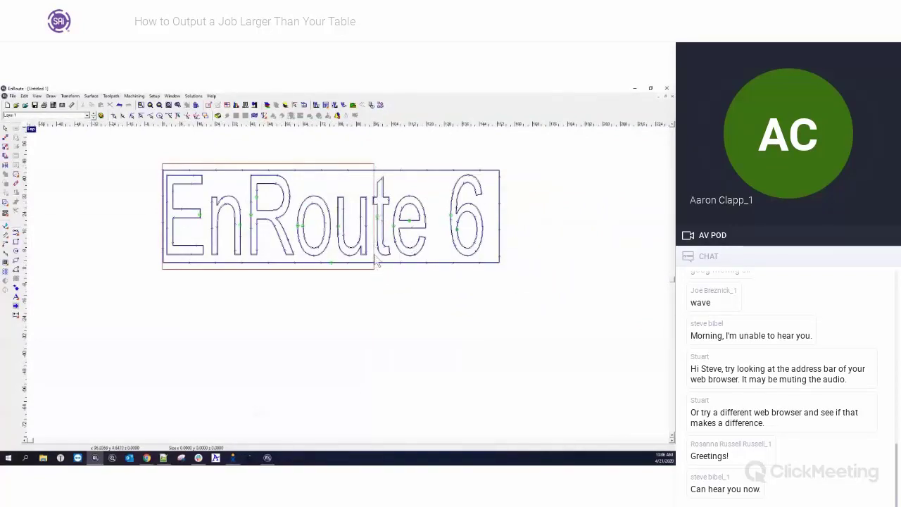
{"action": "scroll", "coordinate": [379, 180], "scroll_direction": "up", "scroll_amount": 2}
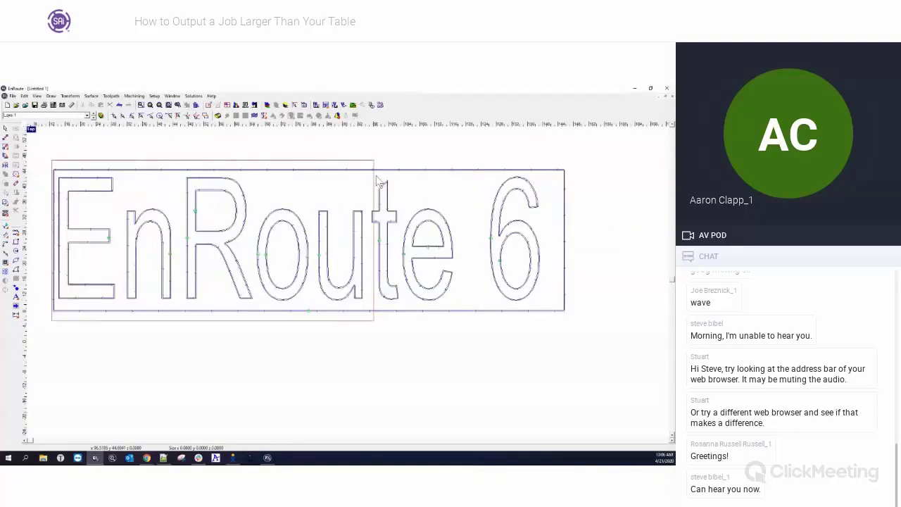
{"action": "scroll", "coordinate": [378, 182], "scroll_direction": "up", "scroll_amount": 1}
{"action": "scroll", "coordinate": [379, 199], "scroll_direction": "up", "scroll_amount": 1}
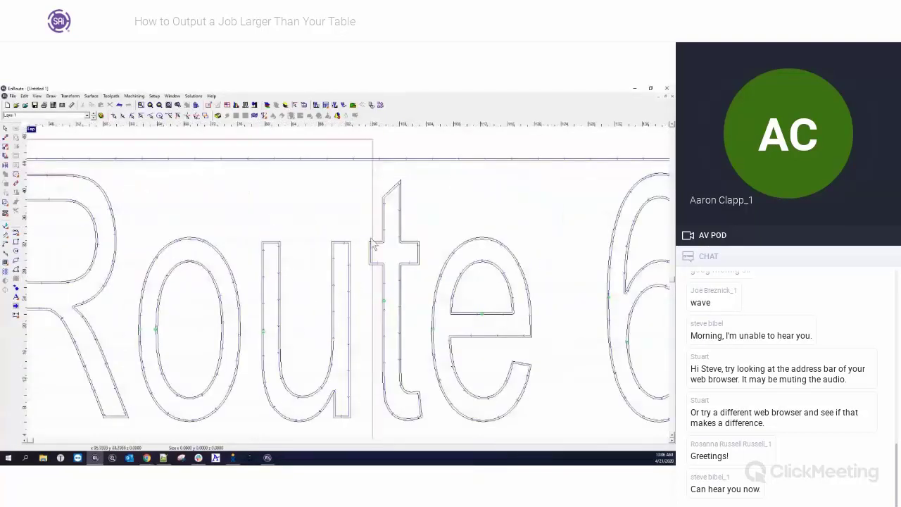
{"action": "scroll", "coordinate": [381, 355], "scroll_direction": "down", "scroll_amount": 1}
{"action": "scroll", "coordinate": [380, 355], "scroll_direction": "down", "scroll_amount": 1}
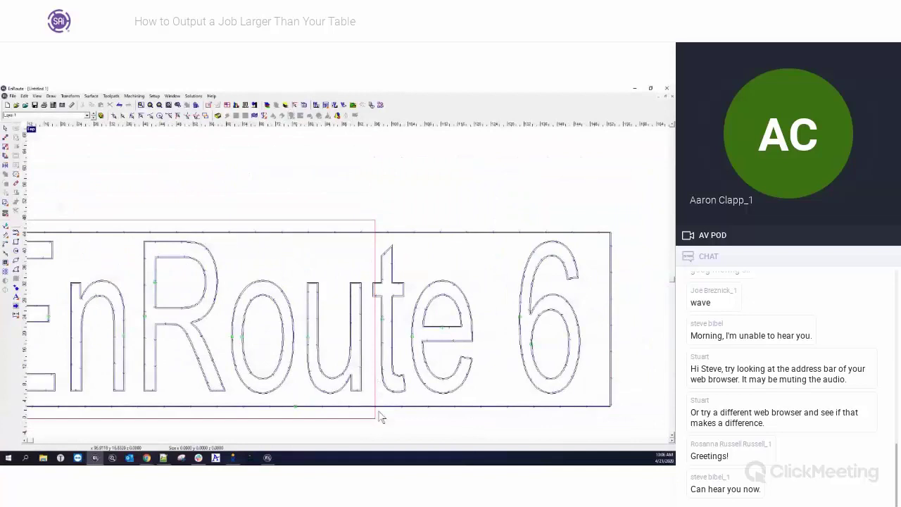
{"action": "scroll", "coordinate": [379, 417], "scroll_direction": "up", "scroll_amount": 1}
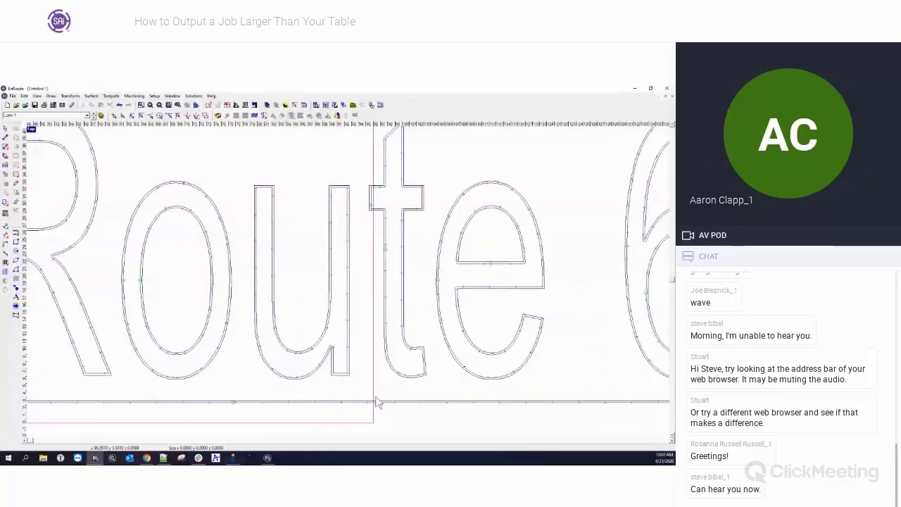
{"action": "scroll", "coordinate": [374, 296], "scroll_direction": "down", "scroll_amount": 1}
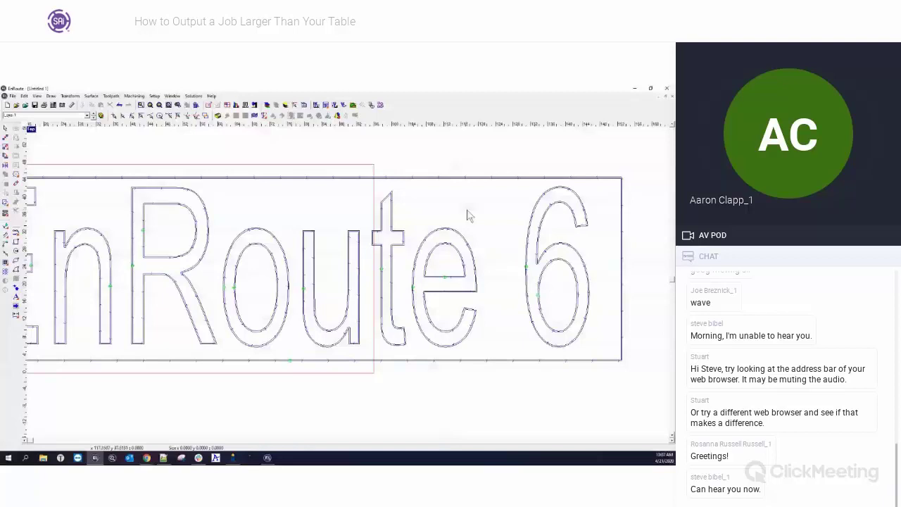
{"action": "scroll", "coordinate": [467, 213], "scroll_direction": "down", "scroll_amount": 1}
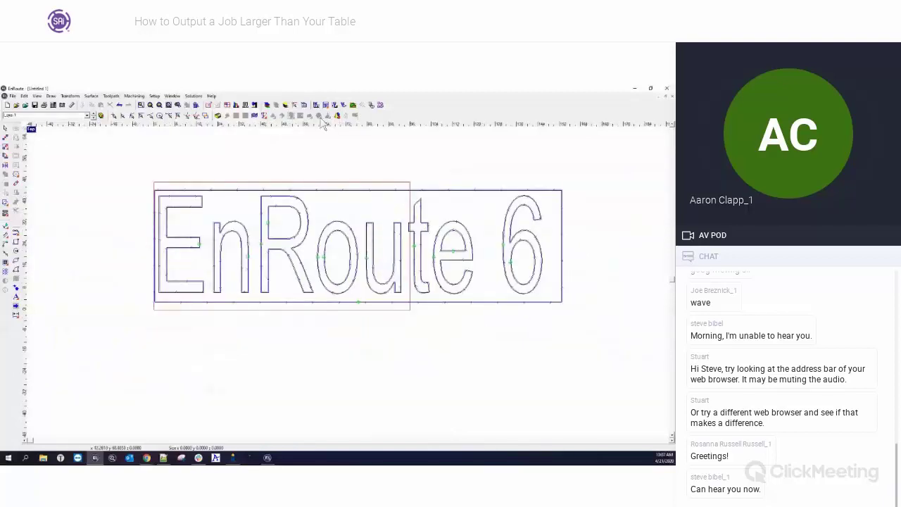
- Output the job's toolpaths to a file named test on the Desktop
{"action": "left_click", "coordinate": [320, 117]}
{"action": "left_click", "coordinate": [379, 254]}
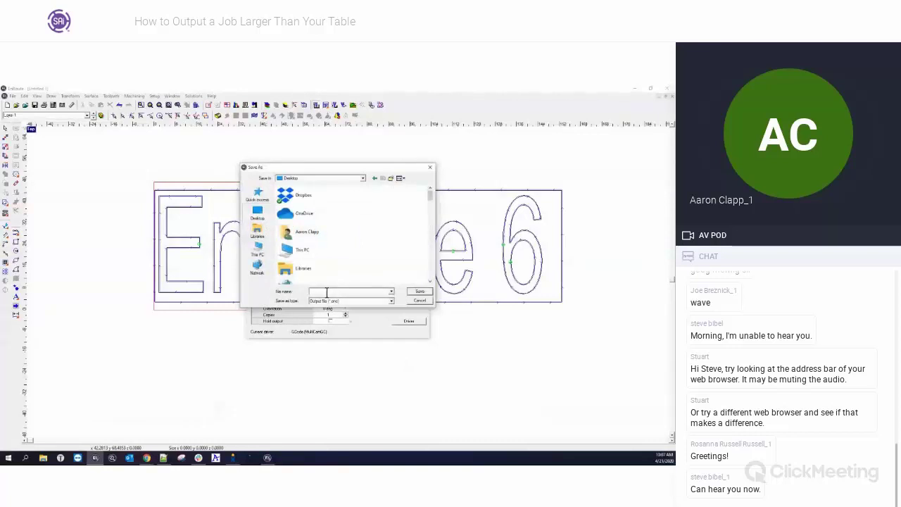
{"action": "type", "text": "test"}
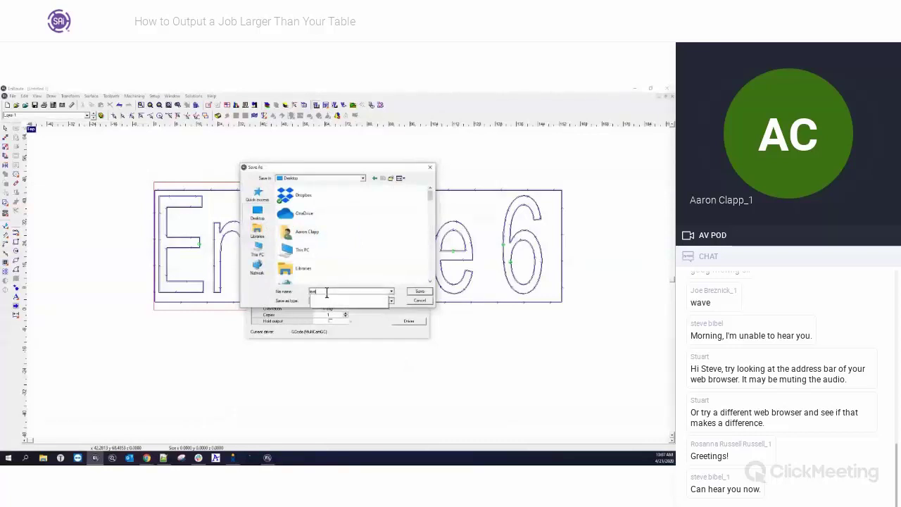
{"action": "key", "text": "Return"}
{"action": "left_click", "coordinate": [369, 300]}
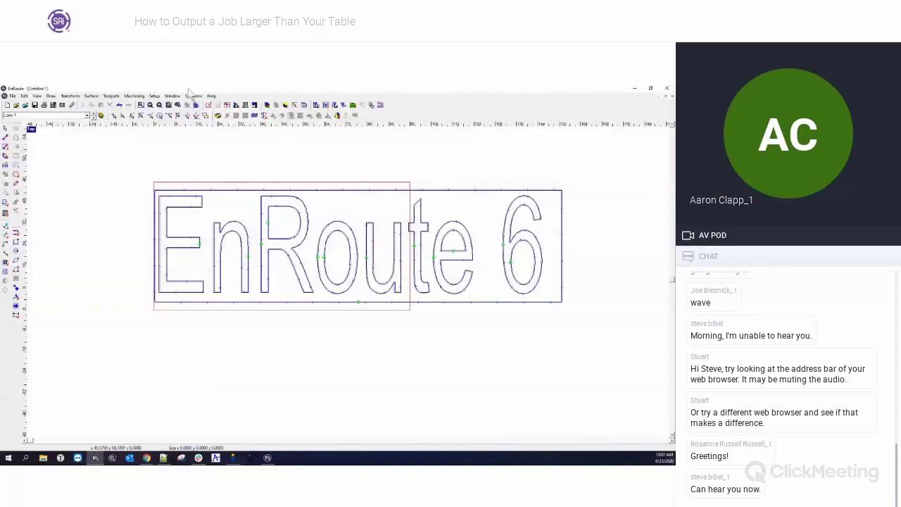
- Launch the BackPlot viewer and move its window to the middle of the drawing area
{"action": "left_click", "coordinate": [194, 96]}
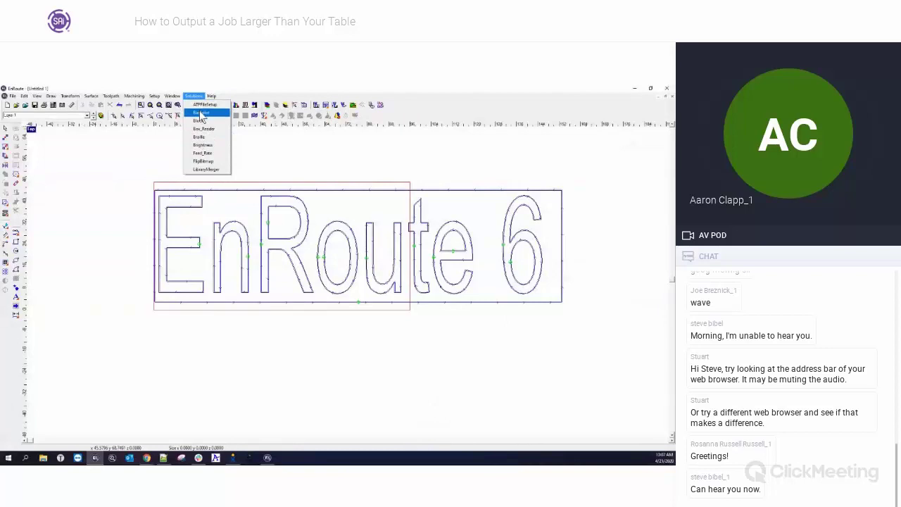
{"action": "left_click", "coordinate": [201, 113]}
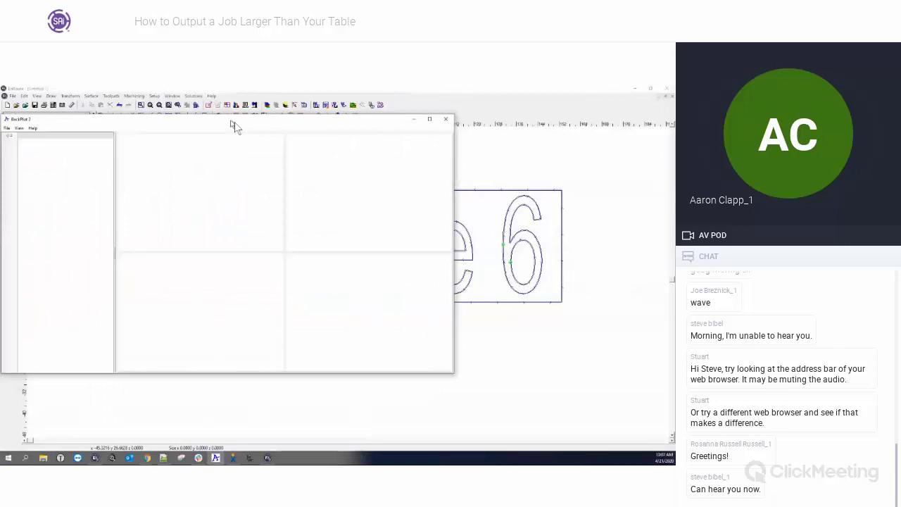
{"action": "left_click_drag", "start_coordinate": [235, 125], "coordinate": [340, 151]}
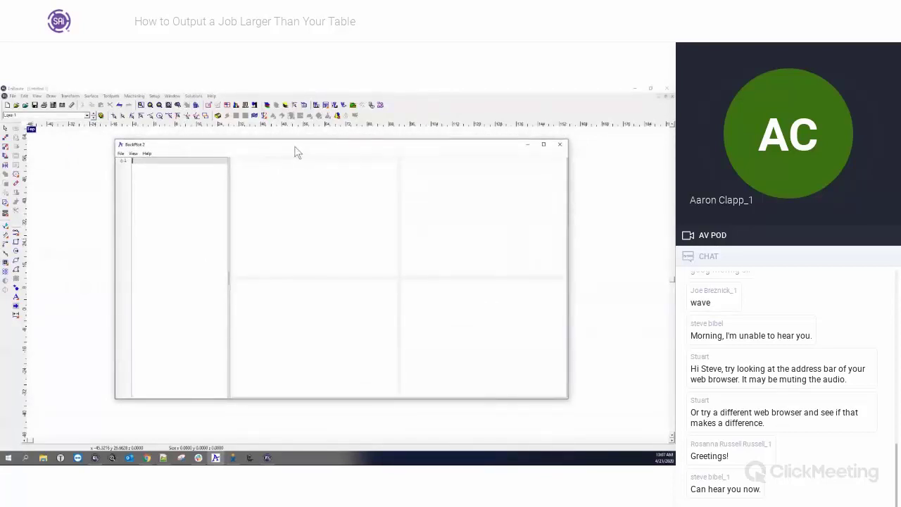
- Open the output file test.cnc from the Desktop in BackPlot
{"action": "left_click", "coordinate": [122, 154]}
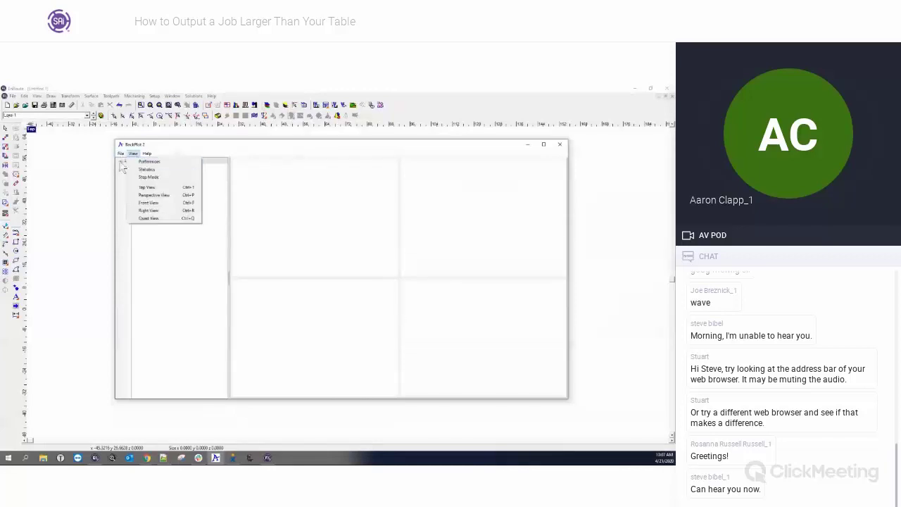
{"action": "left_click", "coordinate": [124, 162]}
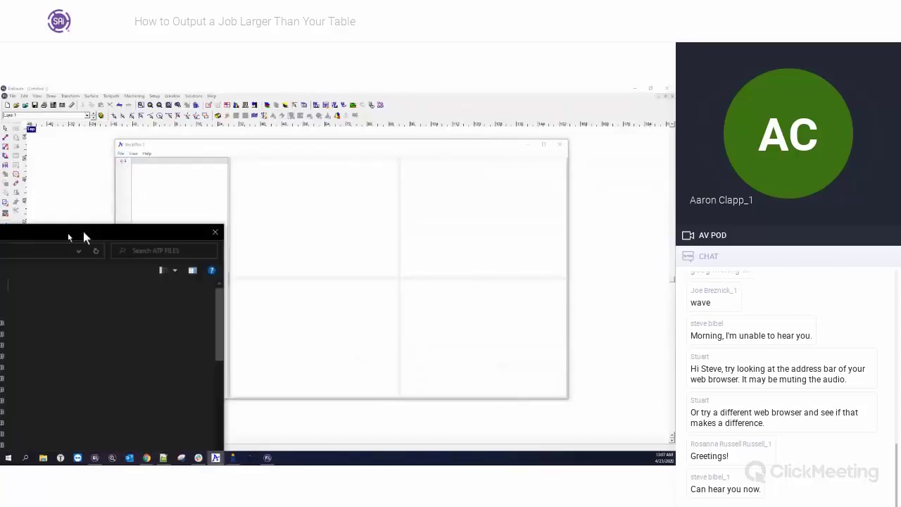
{"action": "left_click_drag", "start_coordinate": [292, 200], "coordinate": [381, 155]}
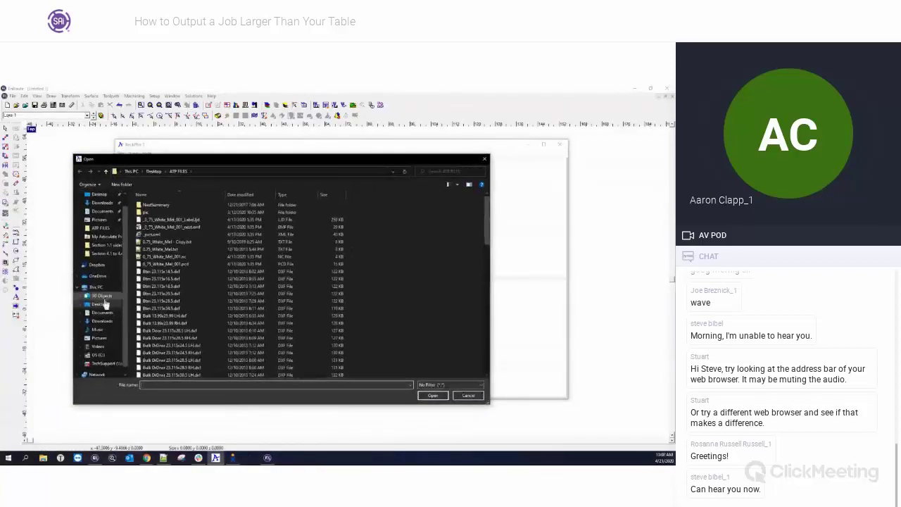
{"action": "left_click", "coordinate": [99, 304]}
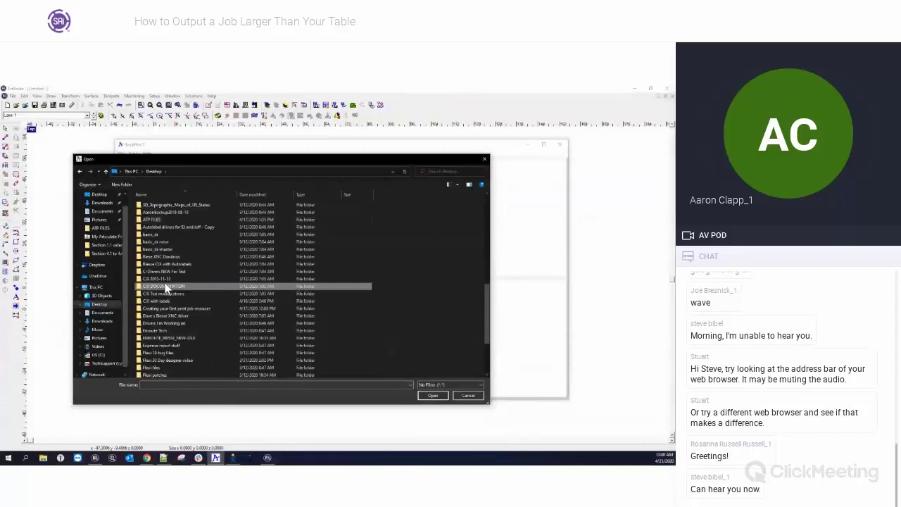
{"action": "scroll", "coordinate": [166, 289], "scroll_direction": "down", "scroll_amount": 10}
{"action": "left_click", "coordinate": [149, 343]}
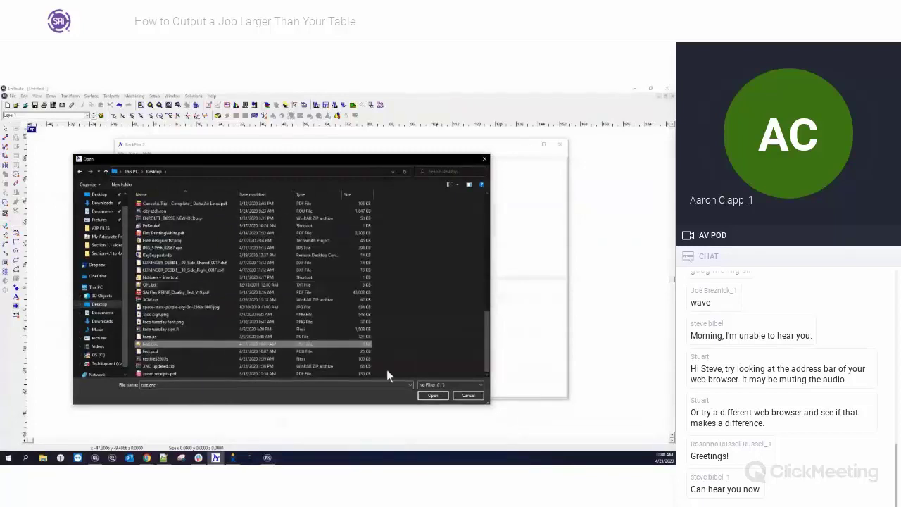
{"action": "left_click", "coordinate": [433, 396]}
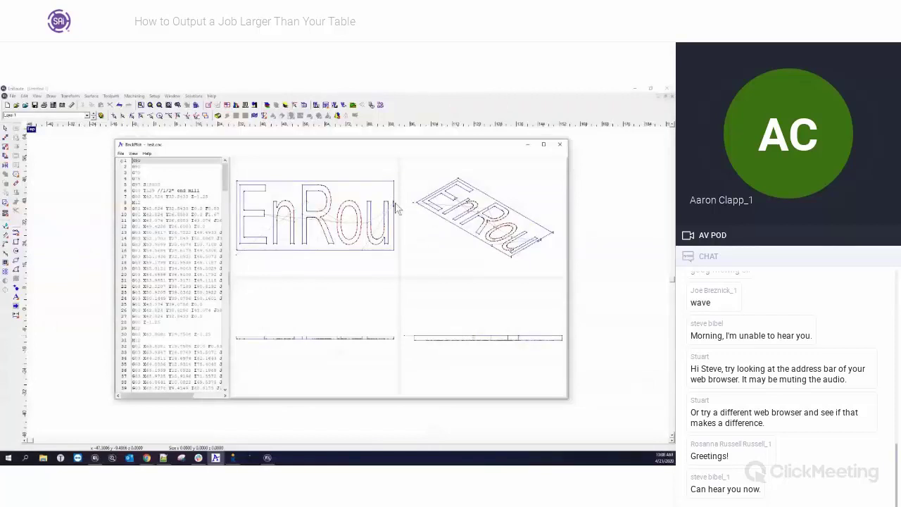
- Enlarge the top view pane and inspect the clipped toolpaths along the plate's right edge near the letters u and t
{"action": "scroll", "coordinate": [392, 204], "scroll_direction": "up", "scroll_amount": 2}
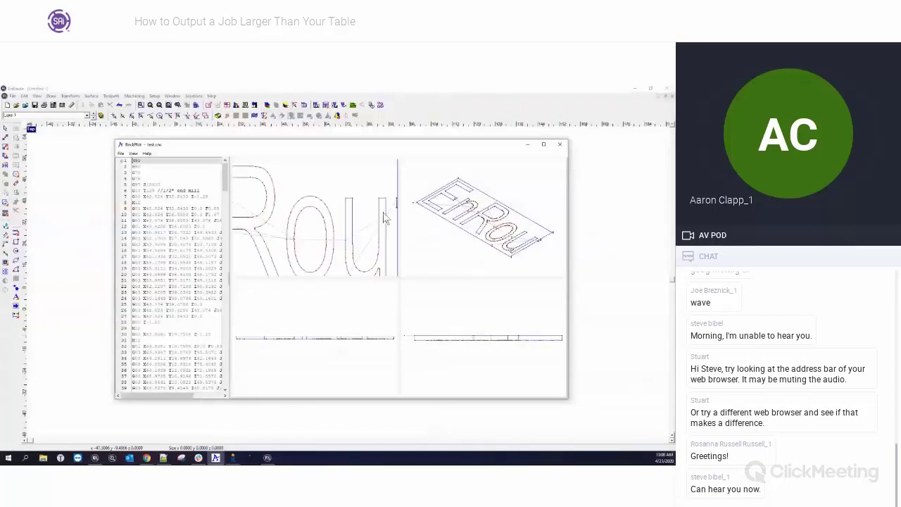
{"action": "scroll", "coordinate": [385, 219], "scroll_direction": "up", "scroll_amount": 3}
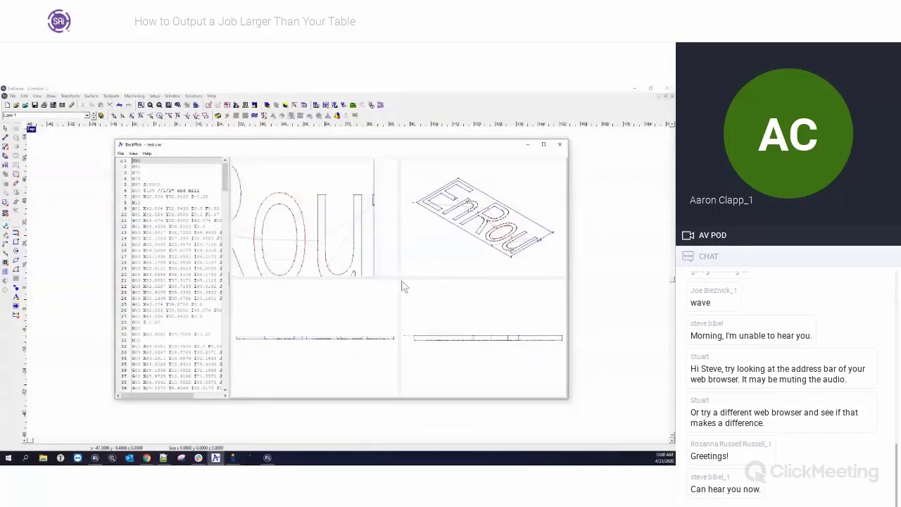
{"action": "left_click_drag", "start_coordinate": [398, 277], "coordinate": [505, 328]}
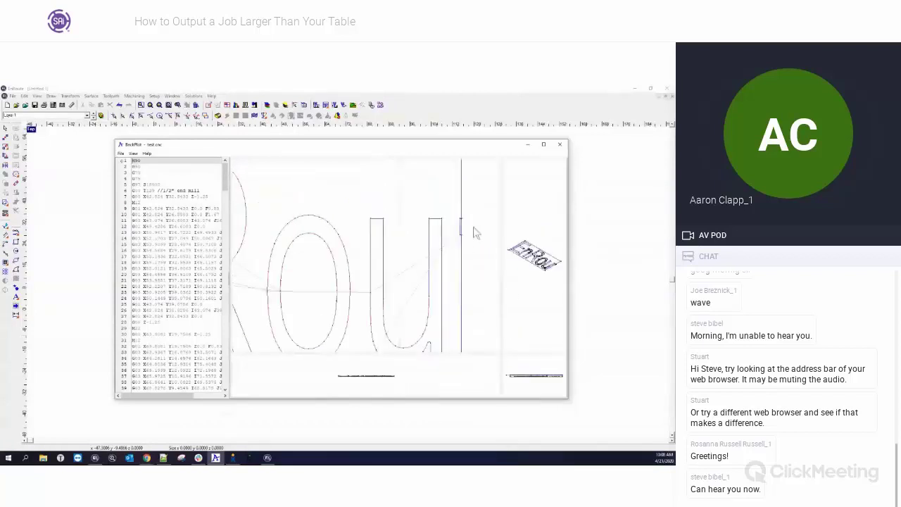
{"action": "scroll", "coordinate": [476, 232], "scroll_direction": "up", "scroll_amount": 4}
{"action": "scroll", "coordinate": [407, 207], "scroll_direction": "down", "scroll_amount": 2}
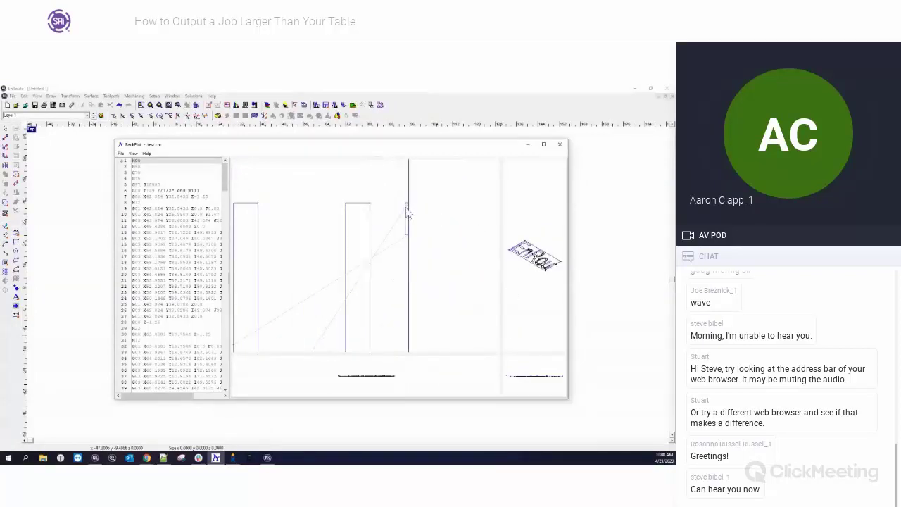
- Review the full extent of the clipped first-section toolpaths in BackPlot and return to EnRoute
{"action": "scroll", "coordinate": [408, 213], "scroll_direction": "down", "scroll_amount": 3}
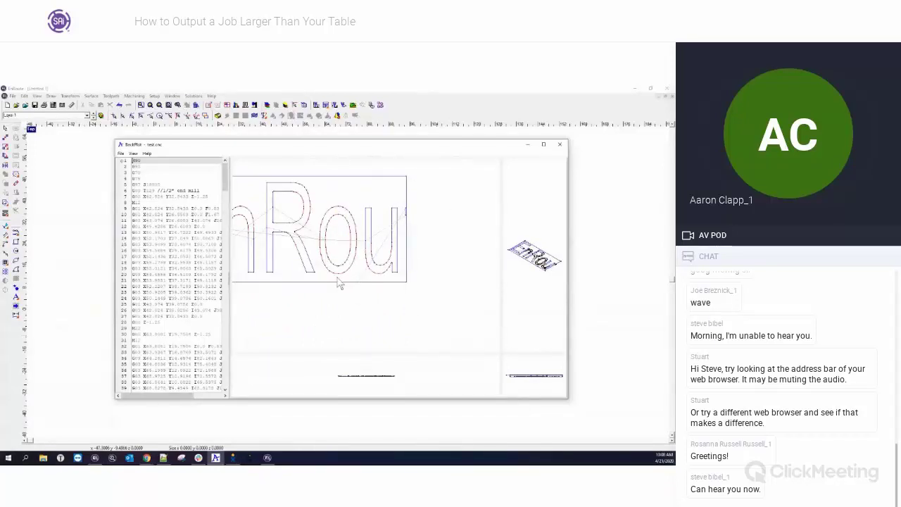
{"action": "scroll", "coordinate": [395, 270], "scroll_direction": "down", "scroll_amount": 3}
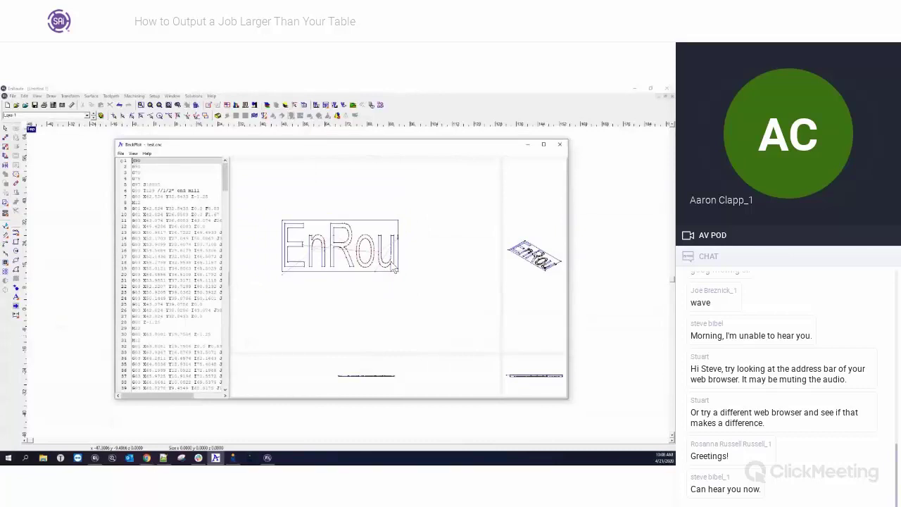
{"action": "left_click", "coordinate": [458, 99]}
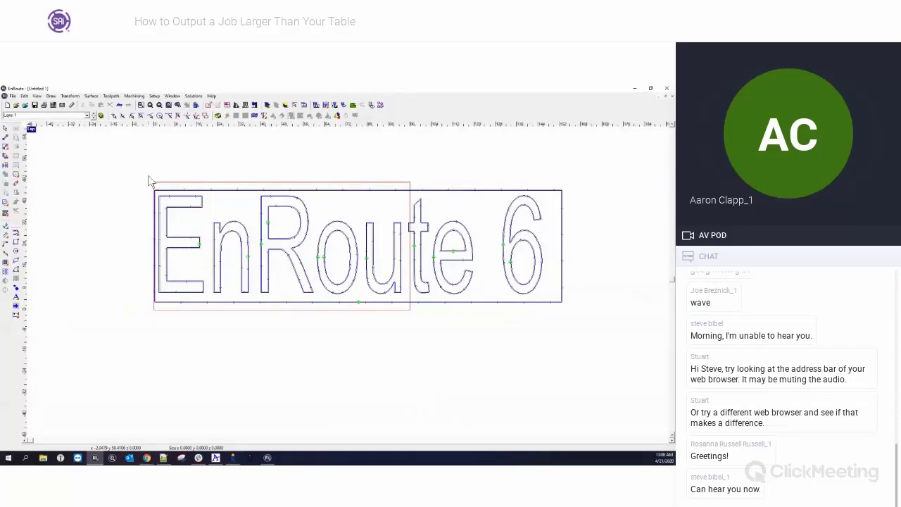
- Check the plate's dimensions in the Define Plate settings and close them unchanged
{"action": "left_click_drag", "start_coordinate": [148, 180], "coordinate": [570, 319]}
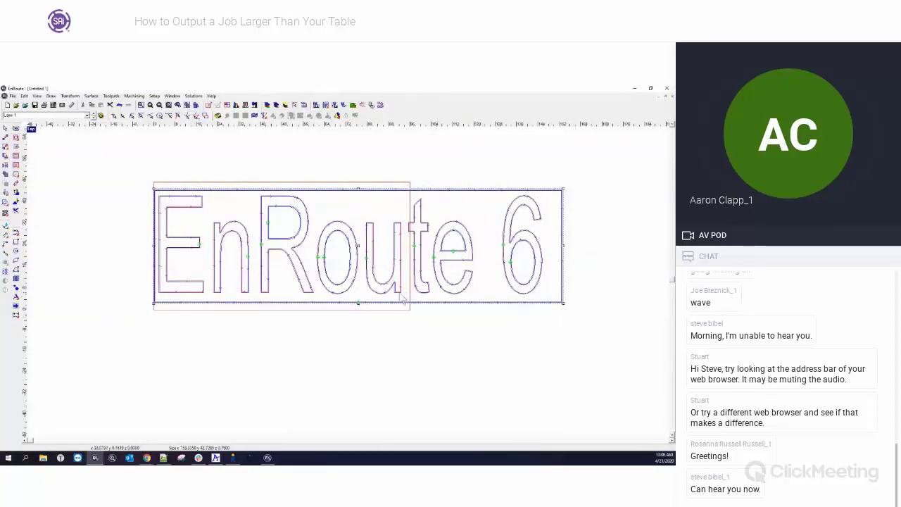
{"action": "left_click", "coordinate": [334, 307]}
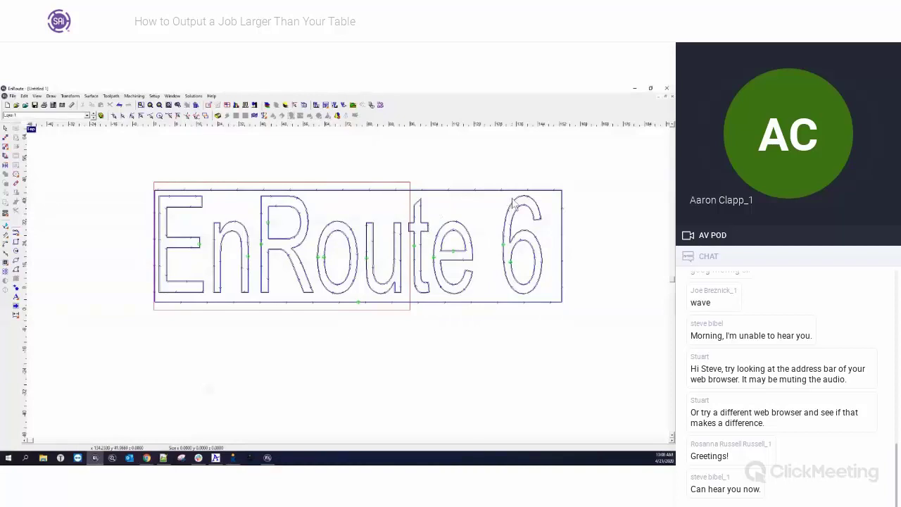
{"action": "left_click", "coordinate": [209, 105]}
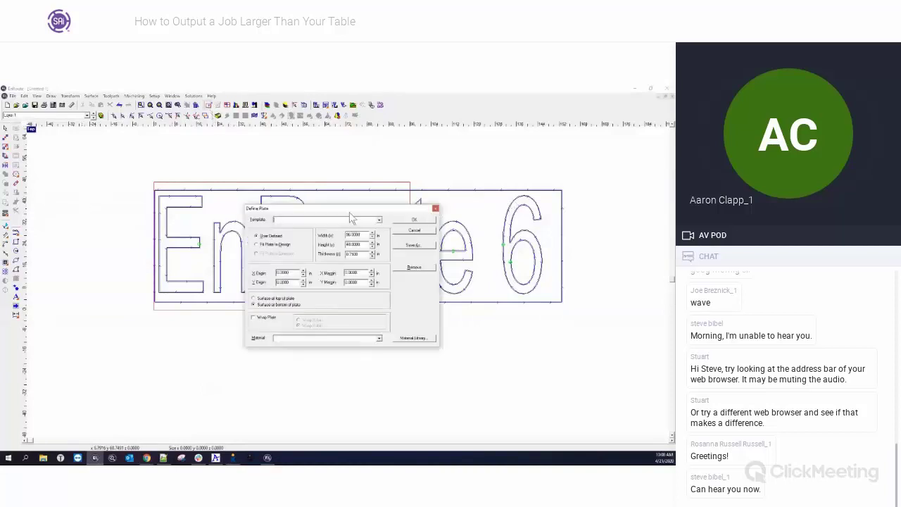
{"action": "left_click", "coordinate": [436, 208]}
- With the whole EnRoute 6 sign selected, open the Move settings of the Precision Input Center, placed near the drawing
{"action": "scroll", "coordinate": [147, 237], "scroll_direction": "down", "scroll_amount": 5}
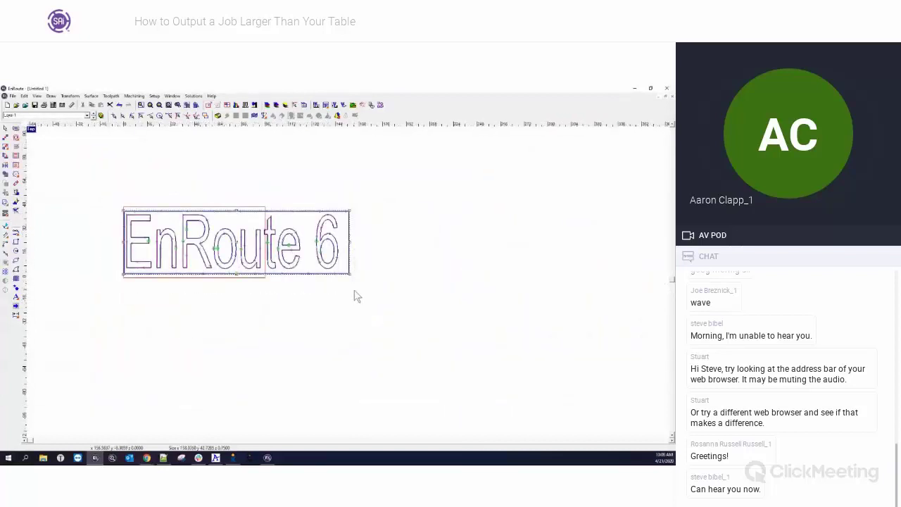
{"action": "left_click", "coordinate": [304, 106]}
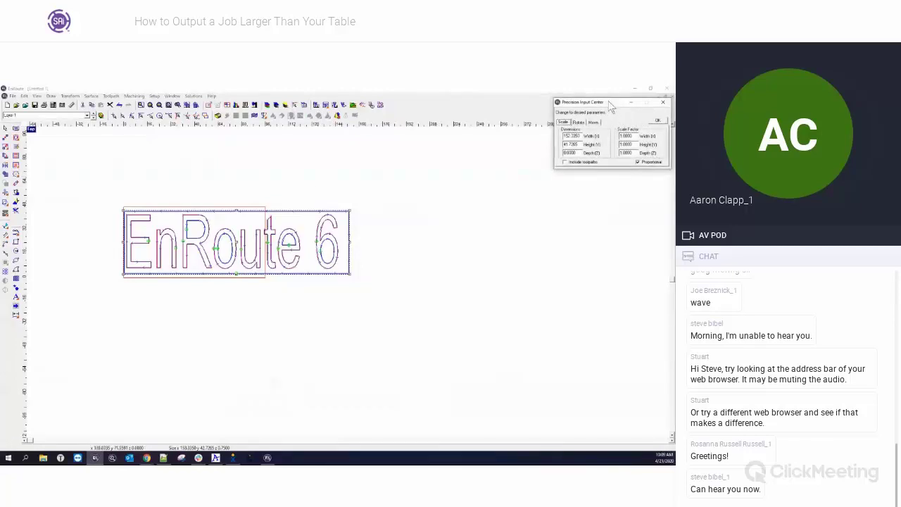
{"action": "left_click_drag", "start_coordinate": [611, 106], "coordinate": [505, 153]}
{"action": "left_click", "coordinate": [488, 170]}
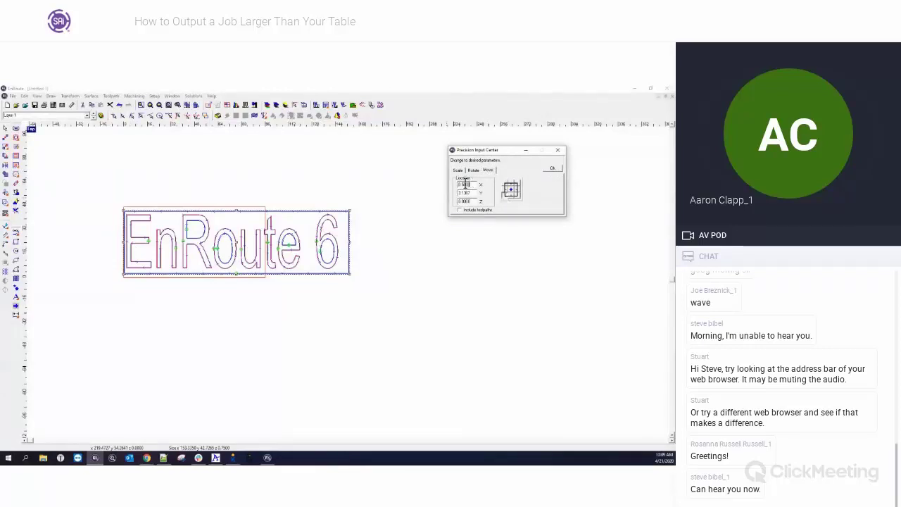
- Try to shift the sign along X with a location of 96.5, undo it, and reapply a move
{"action": "left_click_drag", "start_coordinate": [466, 185], "coordinate": [458, 183]}
{"action": "type", "text": "0"}
{"action": "key", "text": "Tab"}
{"action": "left_click", "coordinate": [552, 169]}
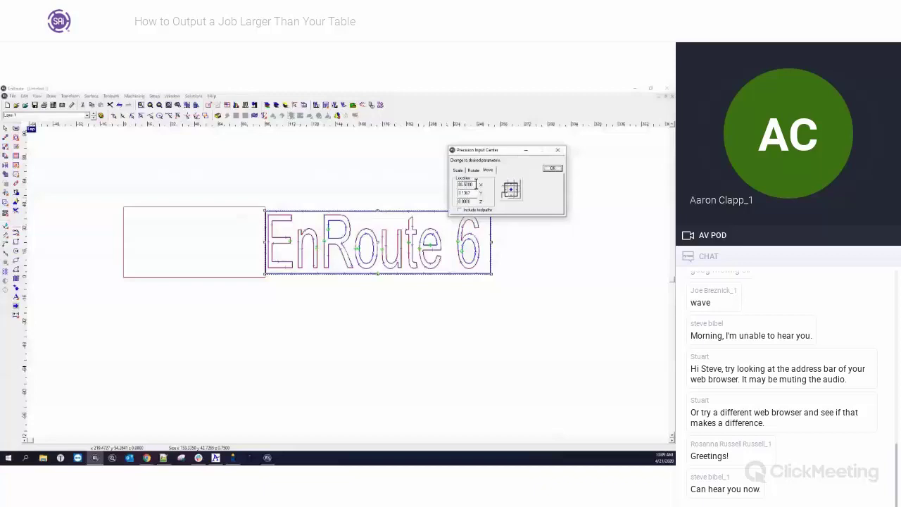
{"action": "key", "text": "Return"}
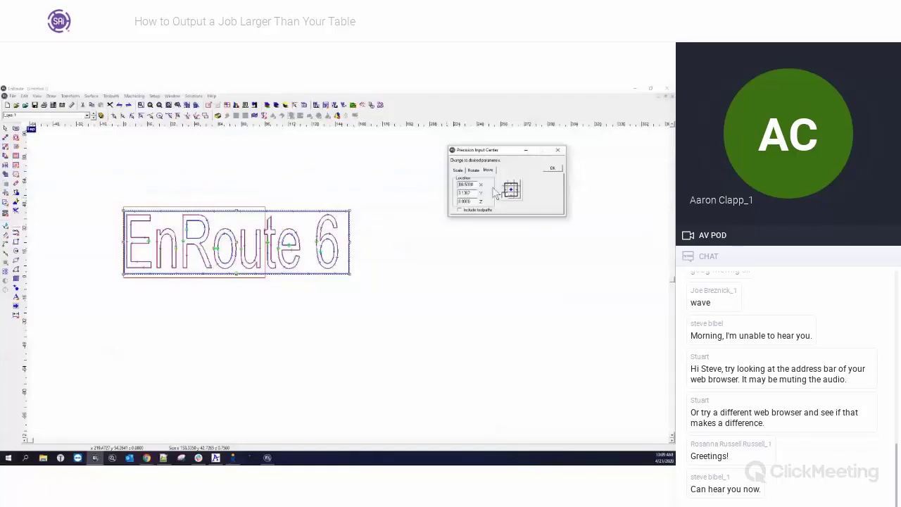
{"action": "left_click", "coordinate": [553, 168]}
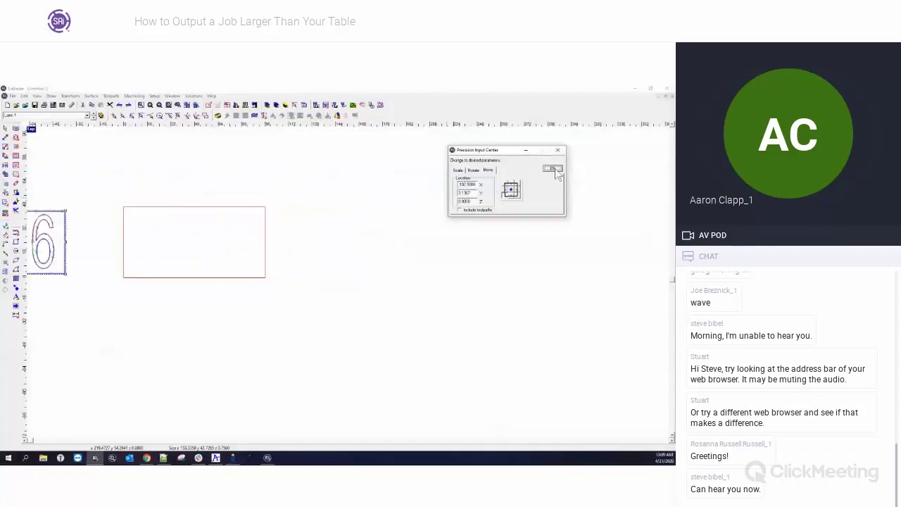
- Set the sign's X location to -96.5 so its remaining section lies on the plate, and deselect it
{"action": "left_click", "coordinate": [463, 185]}
{"action": "left_click_drag", "start_coordinate": [475, 185], "coordinate": [443, 194]}
{"action": "key", "text": "BackSpace"}
{"action": "type", "text": "80"}
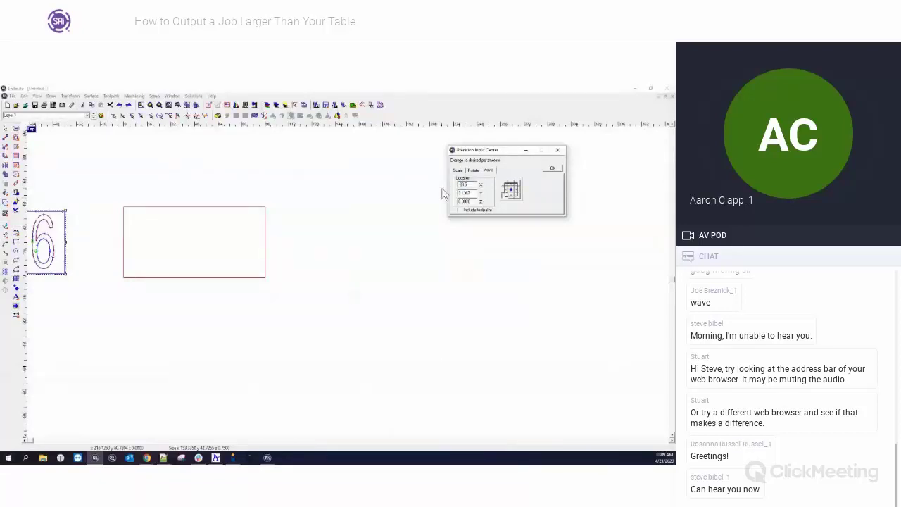
{"action": "left_click", "coordinate": [552, 169]}
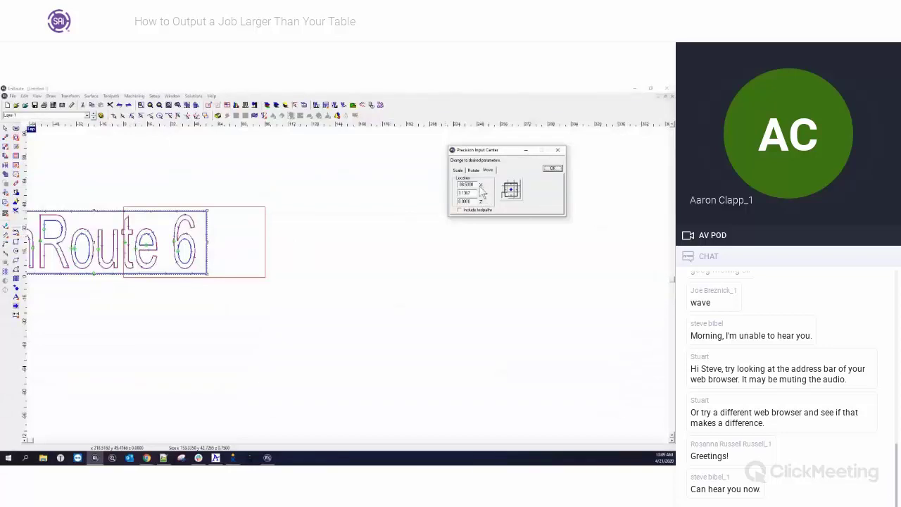
{"action": "left_click", "coordinate": [238, 240]}
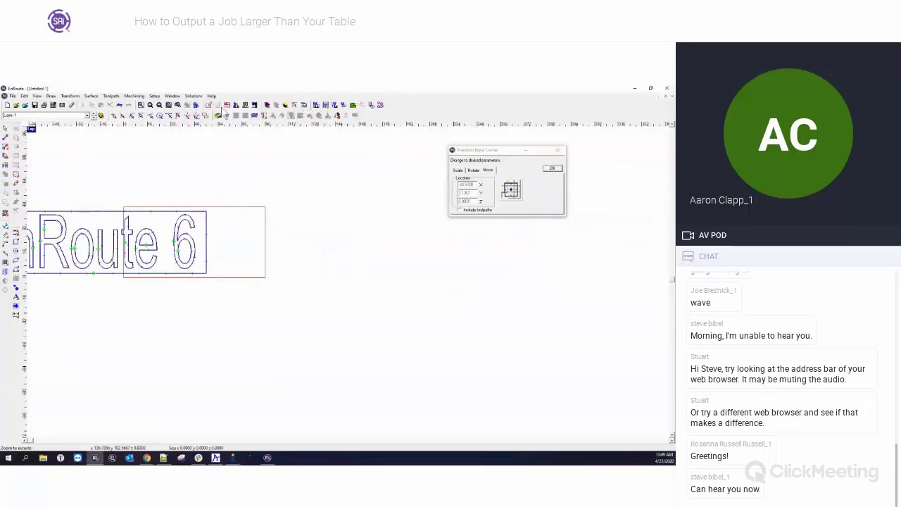
- Output the shifted job's toolpaths to a file named test3 on the Desktop
{"action": "left_click", "coordinate": [316, 105]}
{"action": "left_click", "coordinate": [410, 213]}
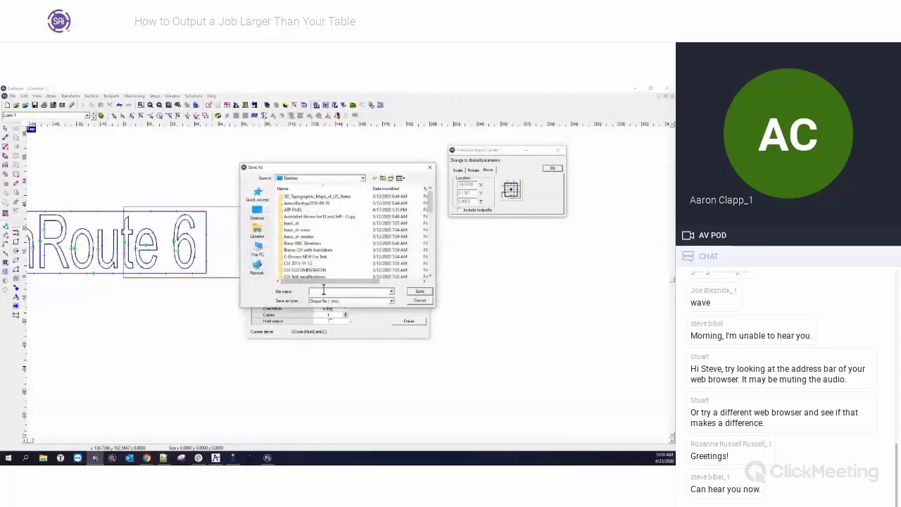
{"action": "left_click", "coordinate": [324, 290]}
{"action": "type", "text": "test3"}
{"action": "left_click", "coordinate": [425, 293]}
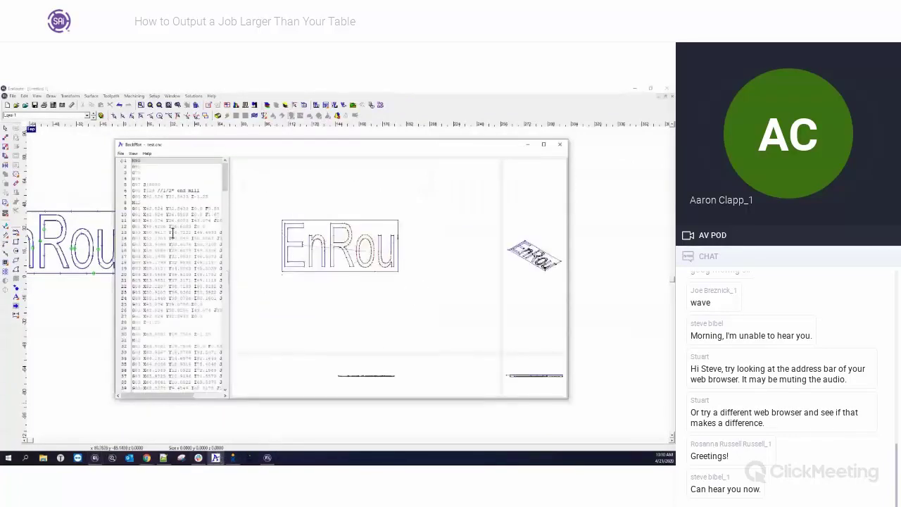
- Open test3.cnc from the Desktop in BackPlot, inspect the second section's clipped toolpaths, and minimize the viewer
{"action": "left_click", "coordinate": [121, 154]}
{"action": "left_click", "coordinate": [127, 162]}
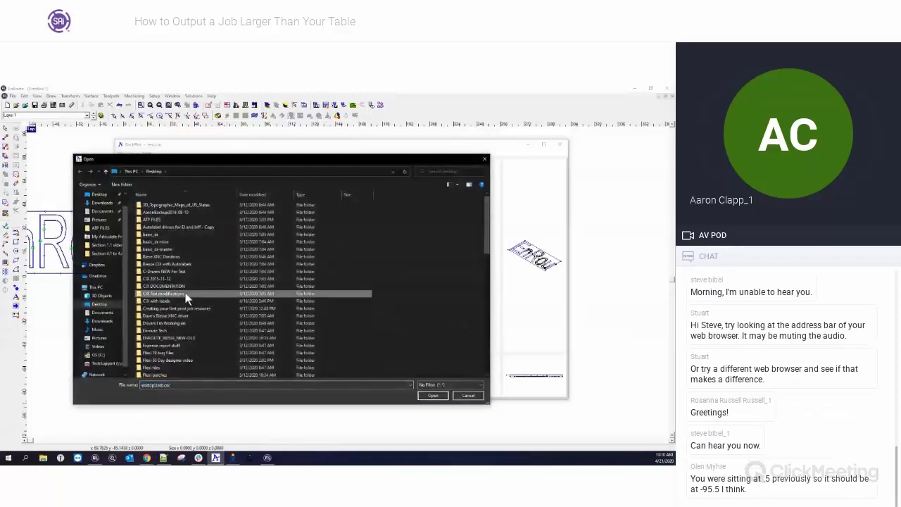
{"action": "scroll", "coordinate": [185, 293], "scroll_direction": "down", "scroll_amount": 10}
{"action": "left_click", "coordinate": [159, 329]}
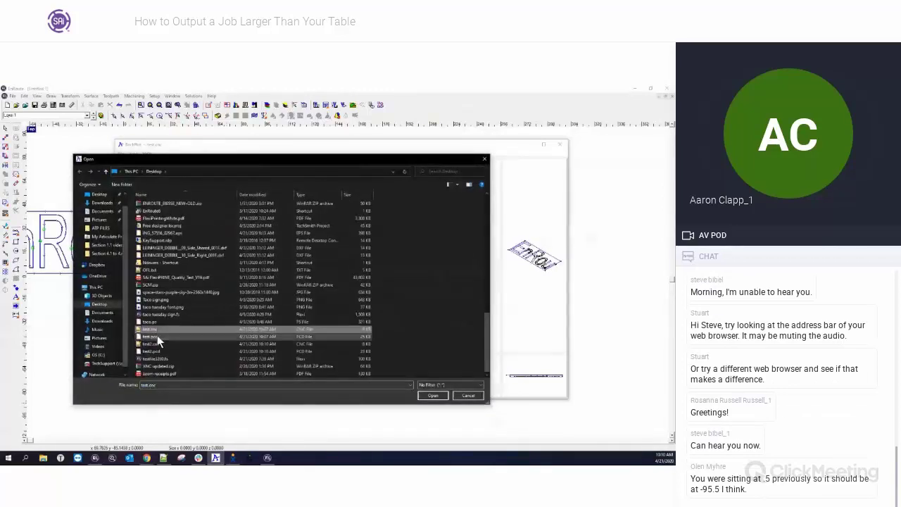
{"action": "left_click", "coordinate": [157, 344]}
{"action": "left_click", "coordinate": [433, 395]}
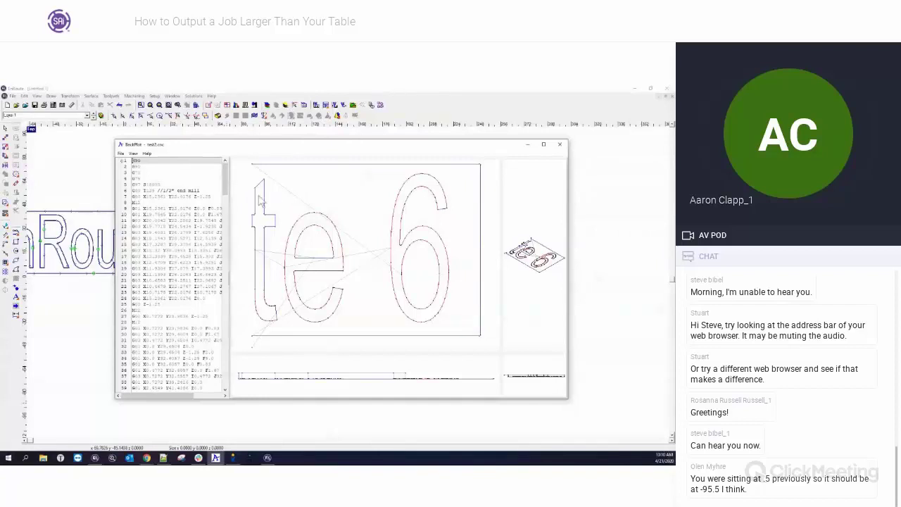
{"action": "left_click", "coordinate": [529, 144]}
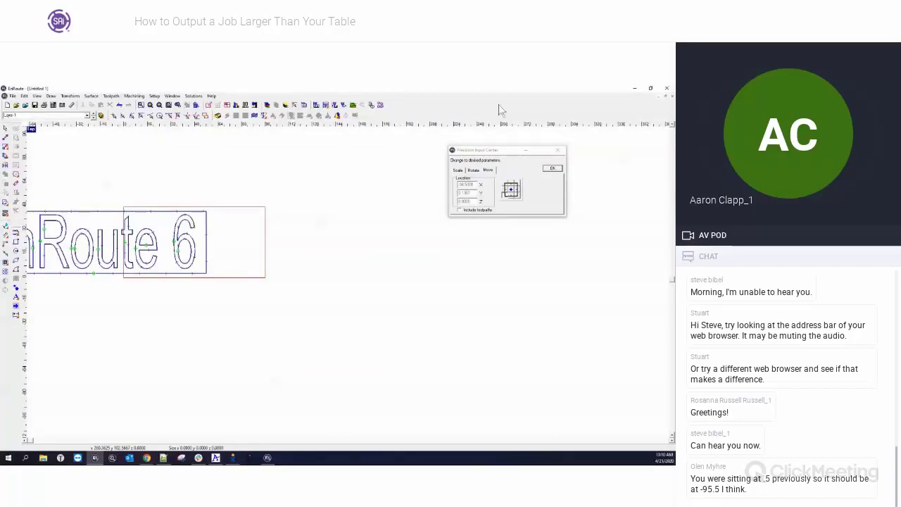
{"action": "scroll", "coordinate": [279, 290], "scroll_direction": "down", "scroll_amount": 1}
{"action": "scroll", "coordinate": [255, 272], "scroll_direction": "up", "scroll_amount": 2}
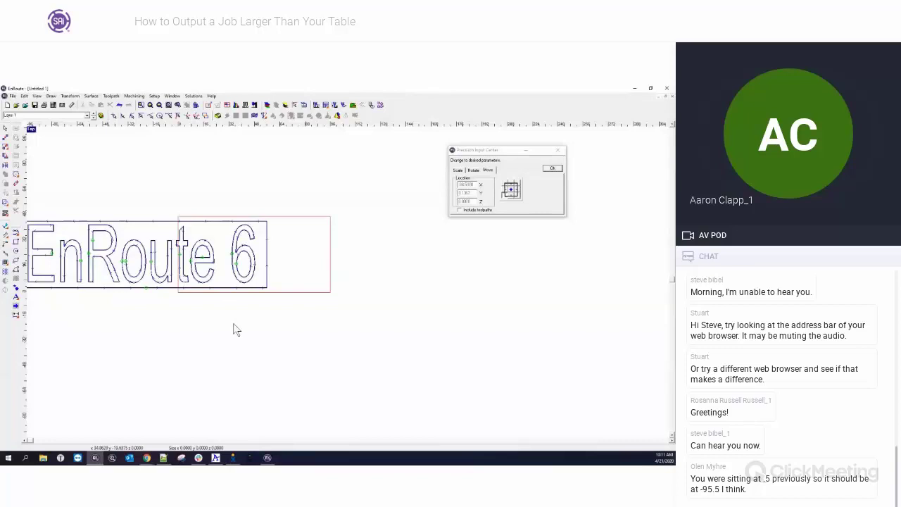
{"action": "scroll", "coordinate": [276, 323], "scroll_direction": "down", "scroll_amount": 1}
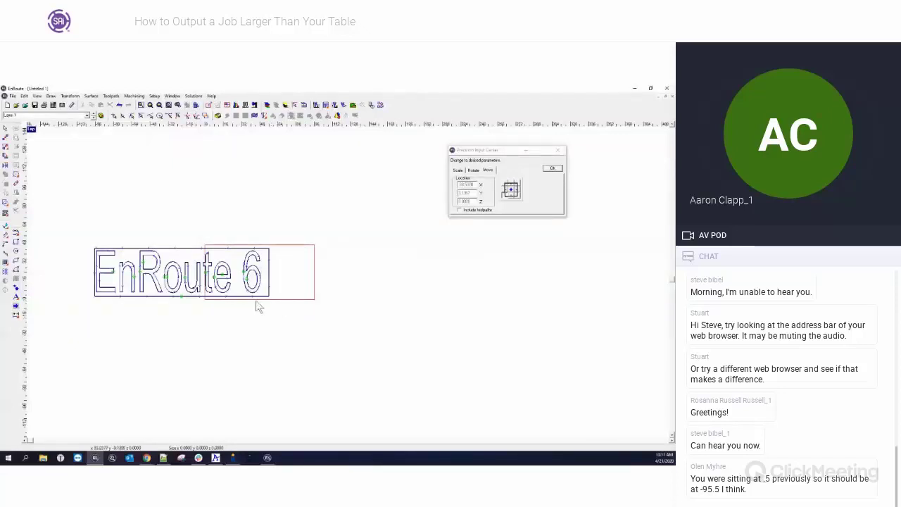
{"action": "scroll", "coordinate": [239, 308], "scroll_direction": "up", "scroll_amount": 1}
{"action": "scroll", "coordinate": [239, 308], "scroll_direction": "up", "scroll_amount": 1}
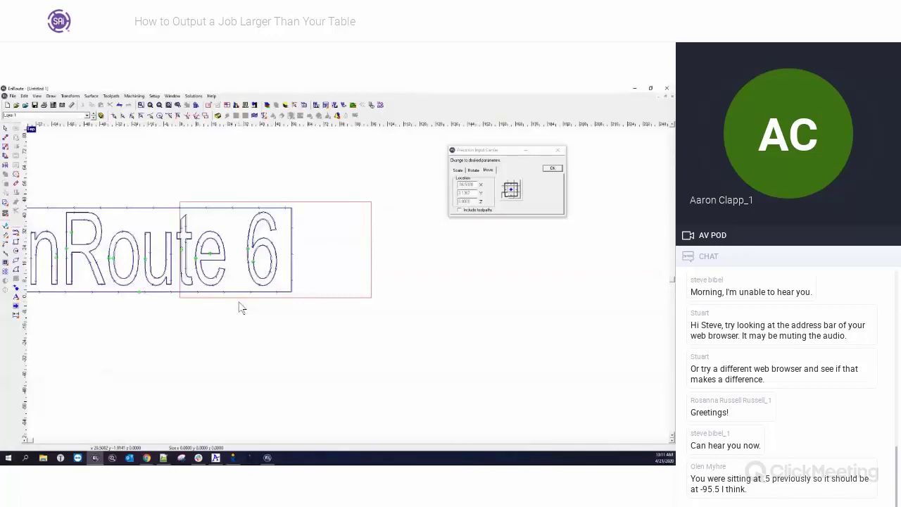
{"action": "scroll", "coordinate": [253, 295], "scroll_direction": "down", "scroll_amount": 2}
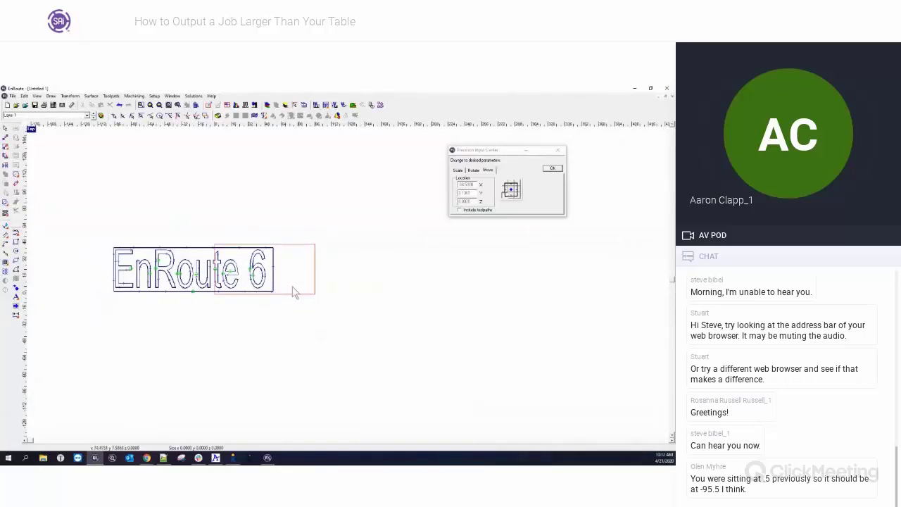
- Undo the whole sign's last move along X and deselect it
{"action": "left_click_drag", "start_coordinate": [97, 234], "coordinate": [302, 328]}
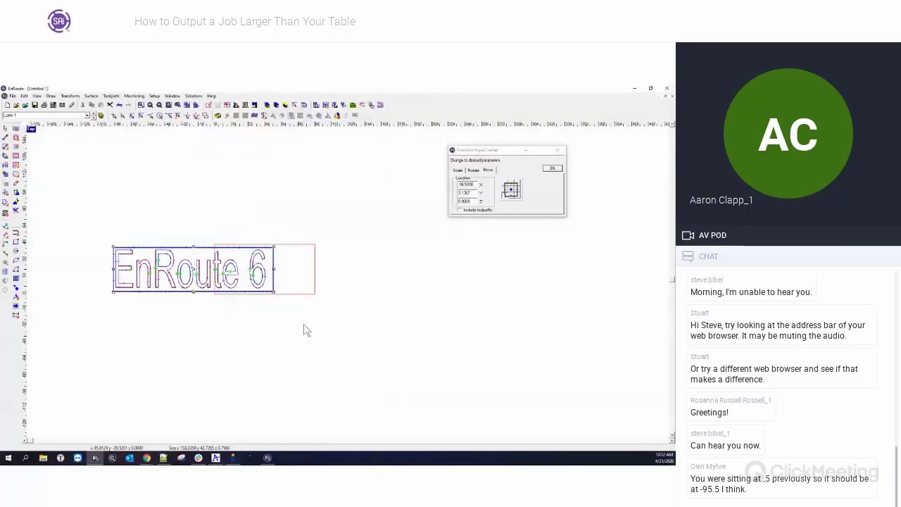
{"action": "key", "text": "Return"}
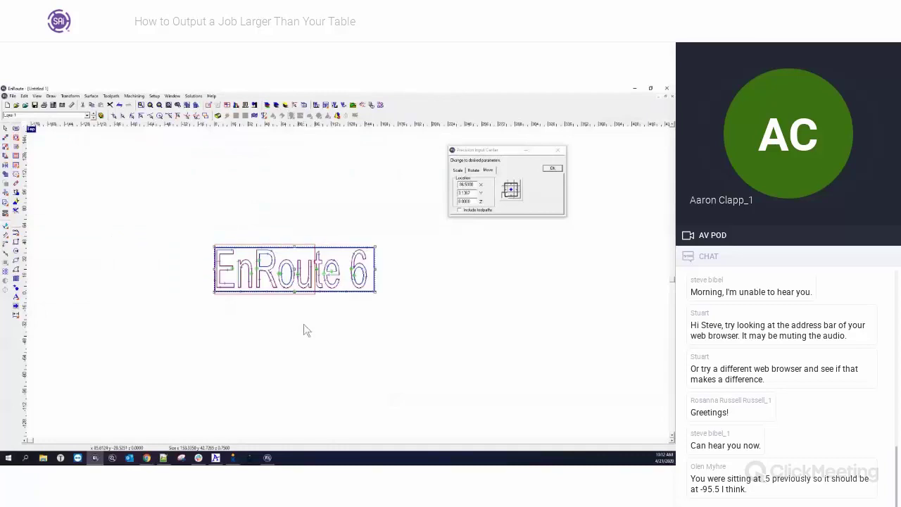
{"action": "left_click", "coordinate": [338, 333]}
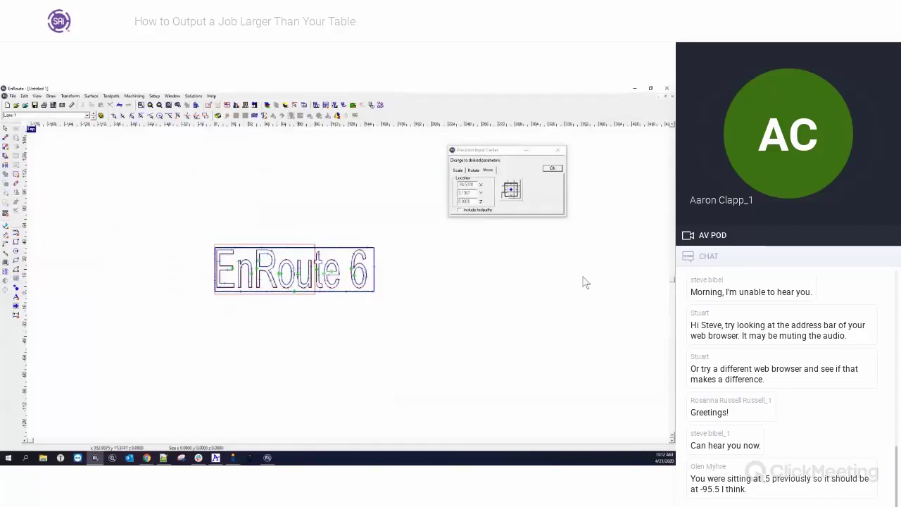
- Shift the Precision Input Center window slightly away from the sign and select the entire EnRoute 6 sign with its border
{"action": "left_click_drag", "start_coordinate": [509, 149], "coordinate": [538, 165]}
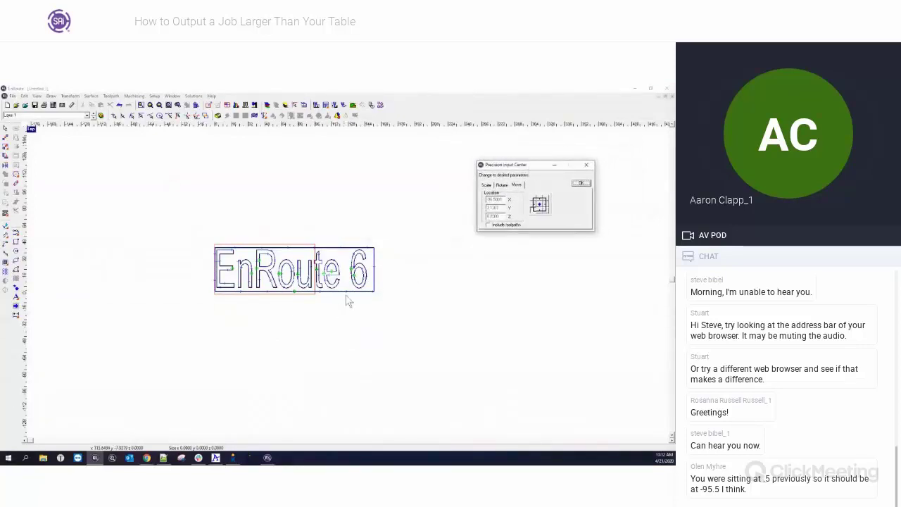
{"action": "left_click", "coordinate": [415, 271]}
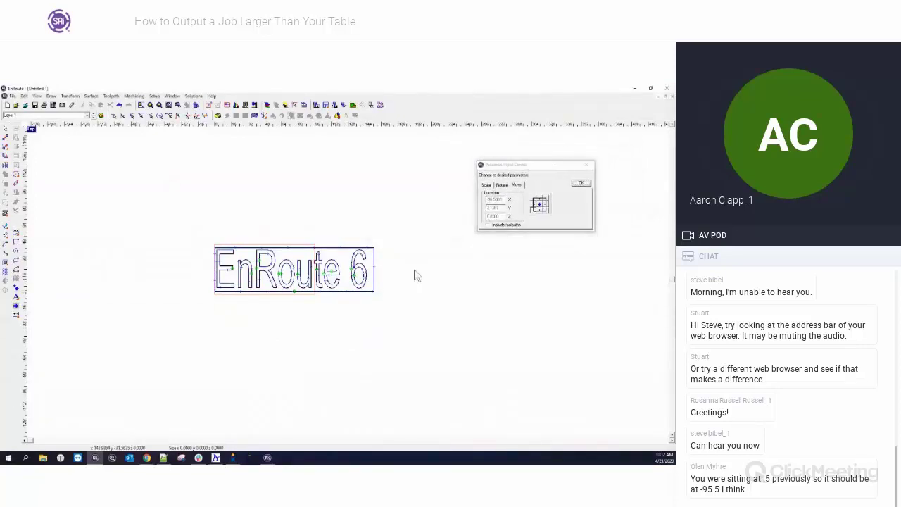
{"action": "left_click", "coordinate": [504, 205]}
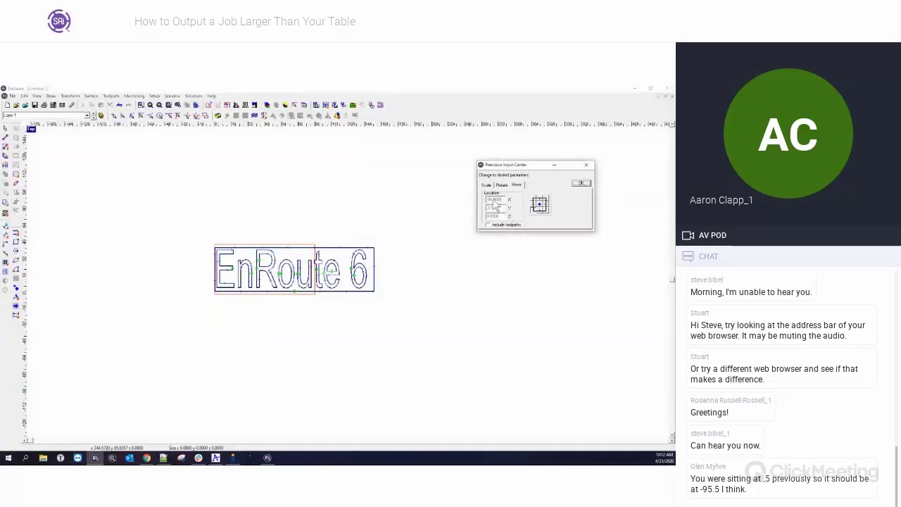
{"action": "left_click", "coordinate": [406, 286]}
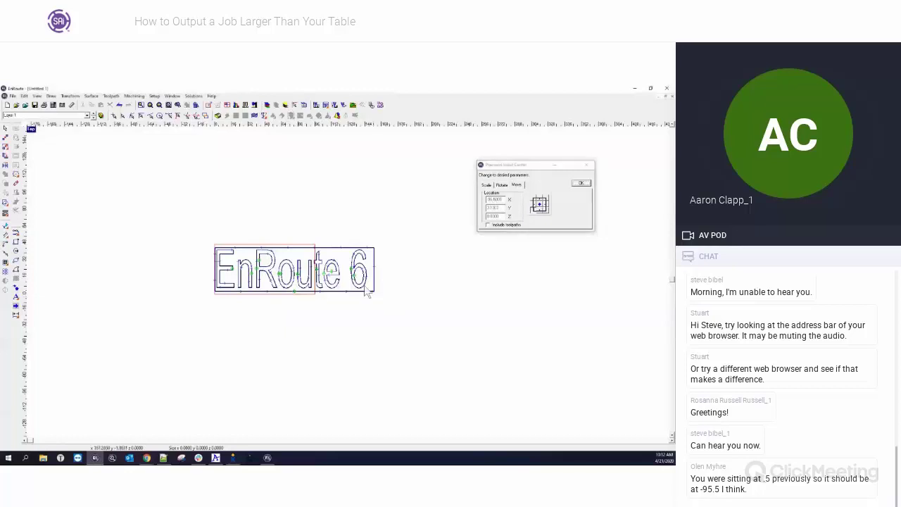
{"action": "left_click_drag", "start_coordinate": [167, 205], "coordinate": [425, 334]}
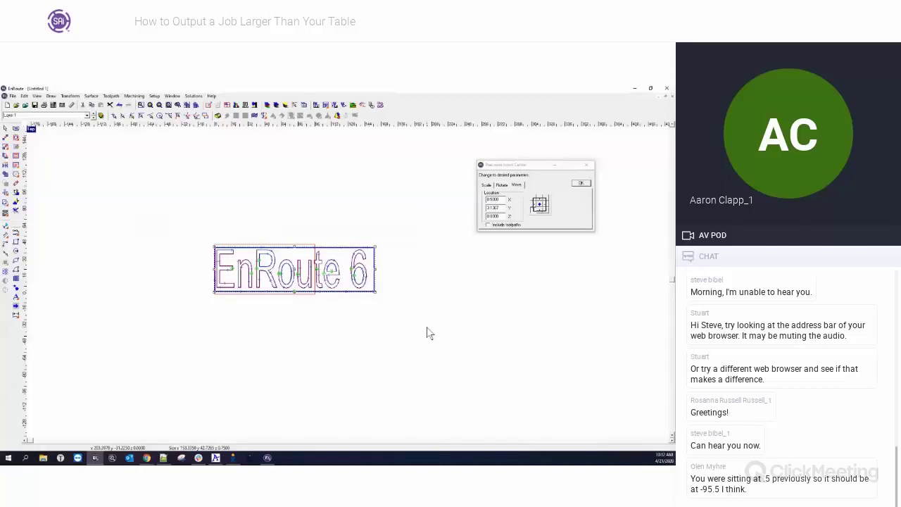
{"action": "left_click", "coordinate": [412, 308]}
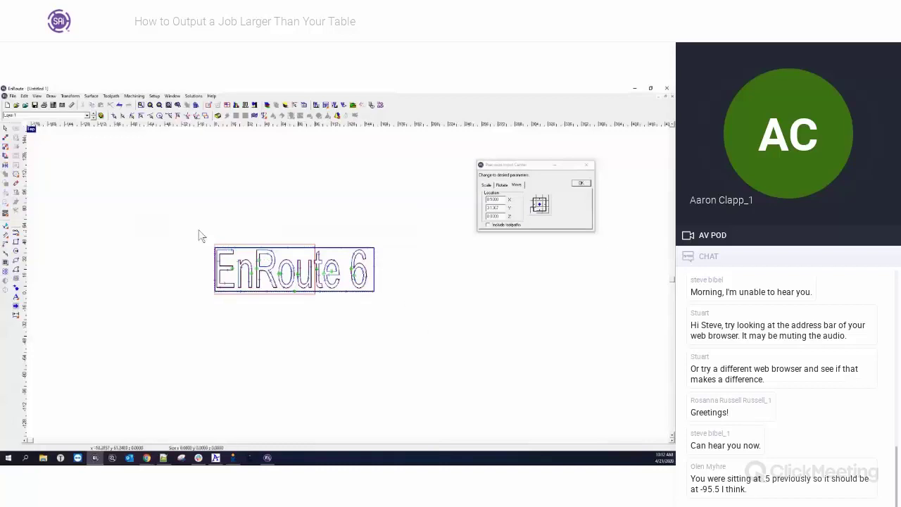
{"action": "left_click_drag", "start_coordinate": [198, 228], "coordinate": [412, 319]}
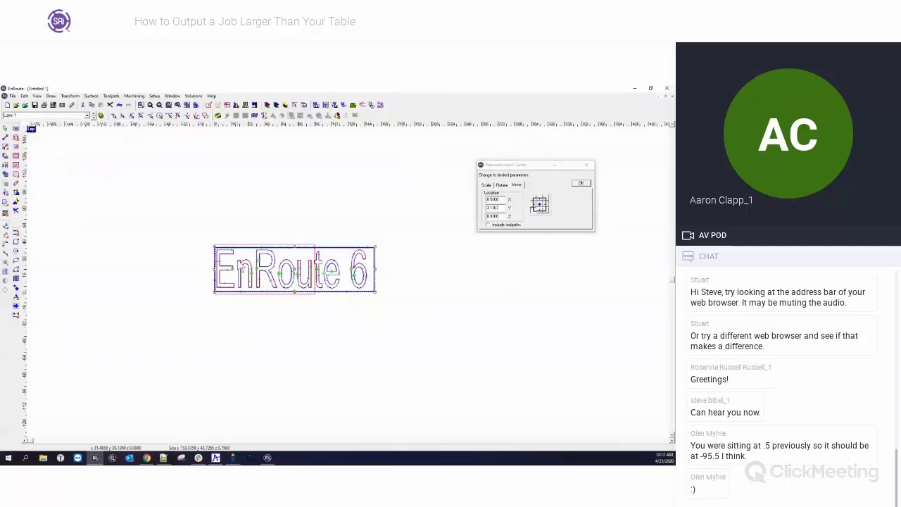
{"action": "left_click", "coordinate": [335, 222]}
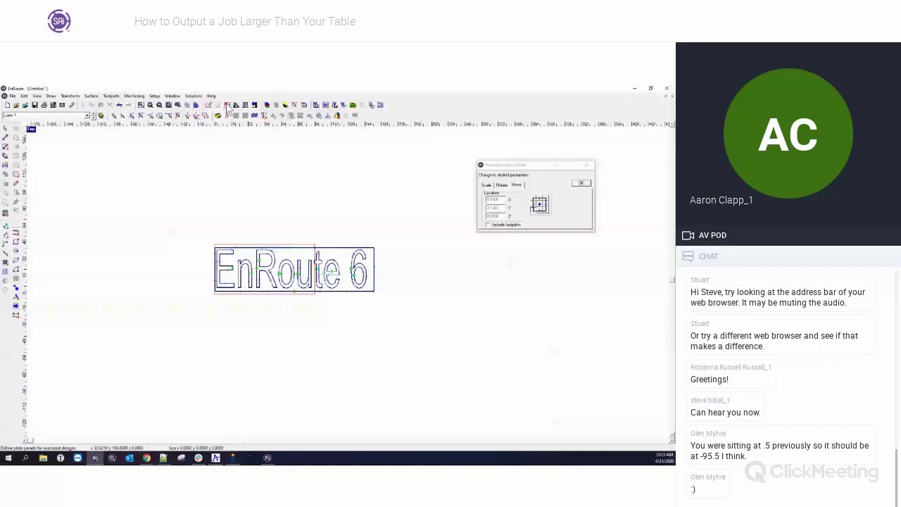
{"action": "left_click", "coordinate": [155, 96]}
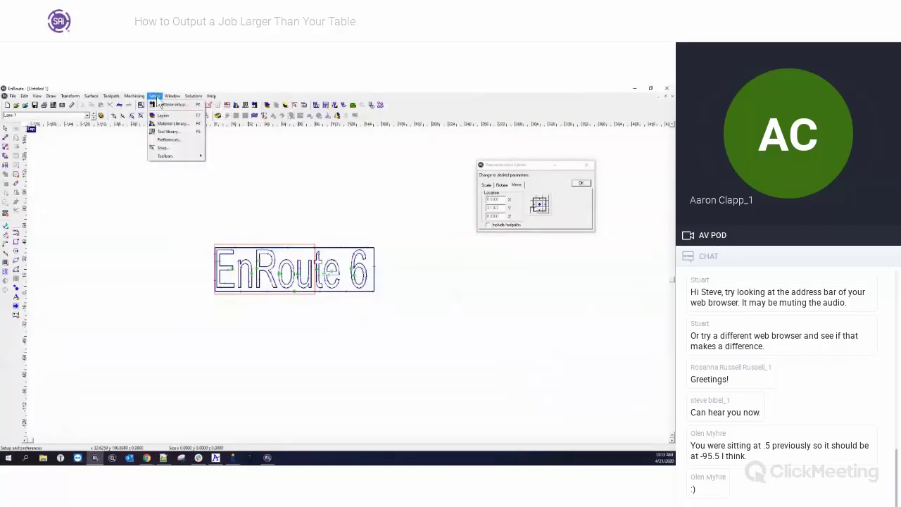
{"action": "mouse_move", "coordinate": [142, 101]}
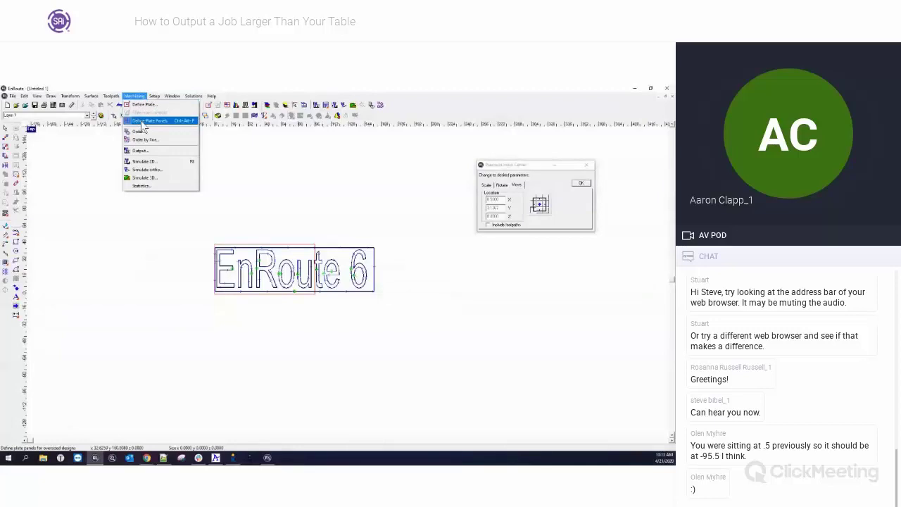
{"action": "left_click", "coordinate": [145, 121]}
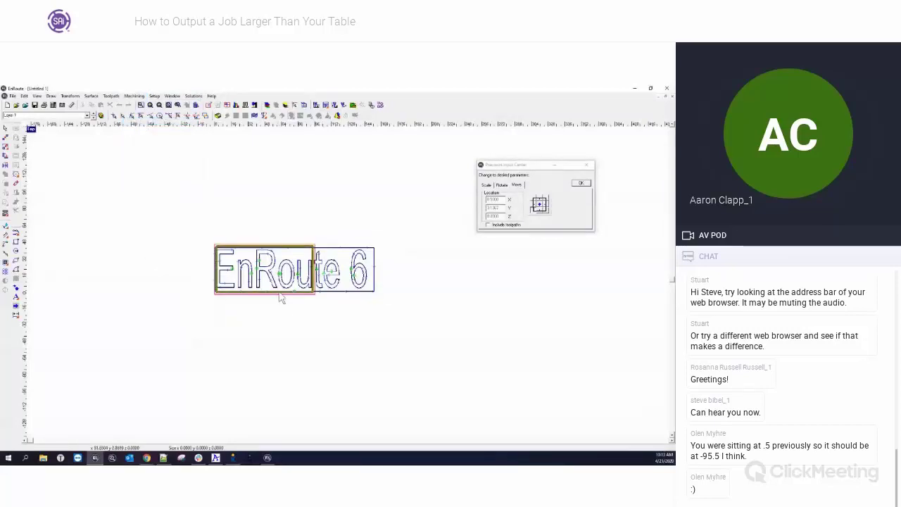
{"action": "scroll", "coordinate": [280, 298], "scroll_direction": "up", "scroll_amount": 3}
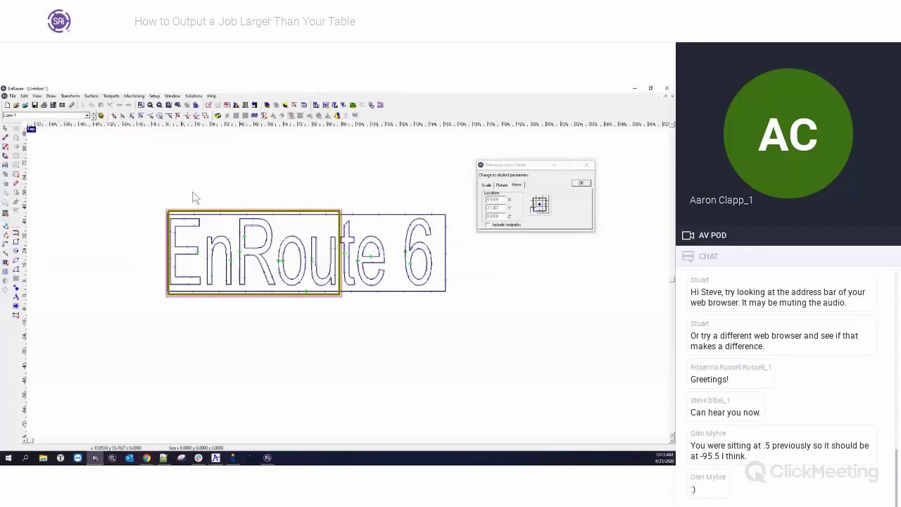
- Select the whole EnRoute 6 sign, check its overall width in the Precision Input Center, and deselect it
{"action": "left_click_drag", "start_coordinate": [142, 187], "coordinate": [462, 314]}
{"action": "left_click", "coordinate": [488, 186]}
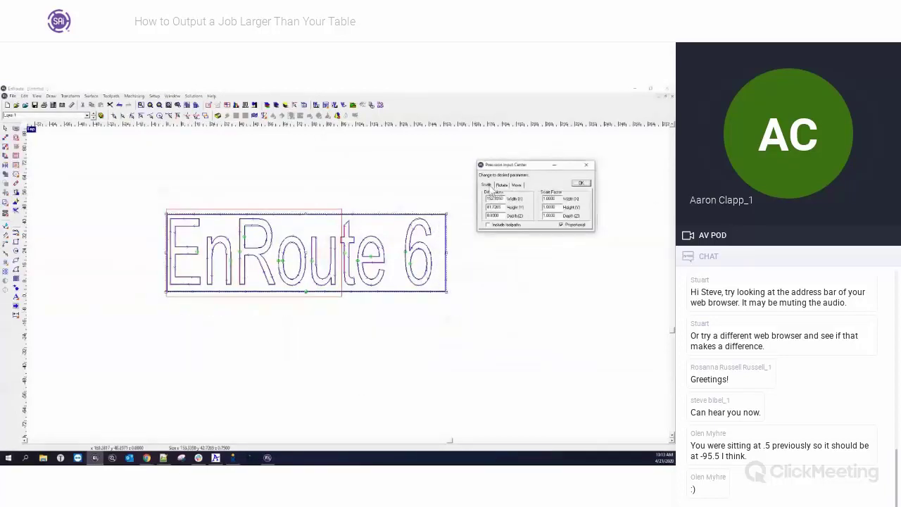
{"action": "double_click", "coordinate": [503, 199]}
{"action": "left_click", "coordinate": [482, 312]}
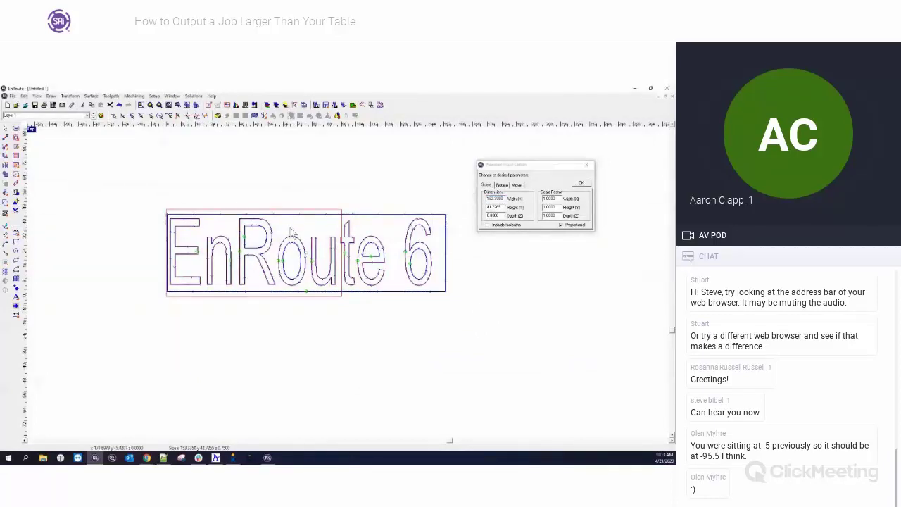
- Set the plate width to 160 inches so the plate covers the whole sign
{"action": "left_click", "coordinate": [209, 105]}
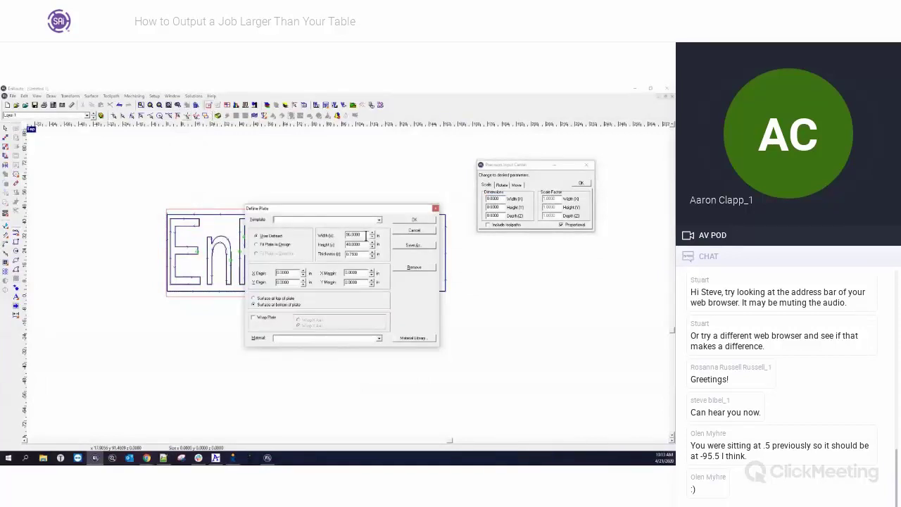
{"action": "left_click_drag", "start_coordinate": [366, 235], "coordinate": [336, 235]}
{"action": "type", "text": "50"}
{"action": "key", "text": "Tab"}
{"action": "left_click", "coordinate": [414, 219]}
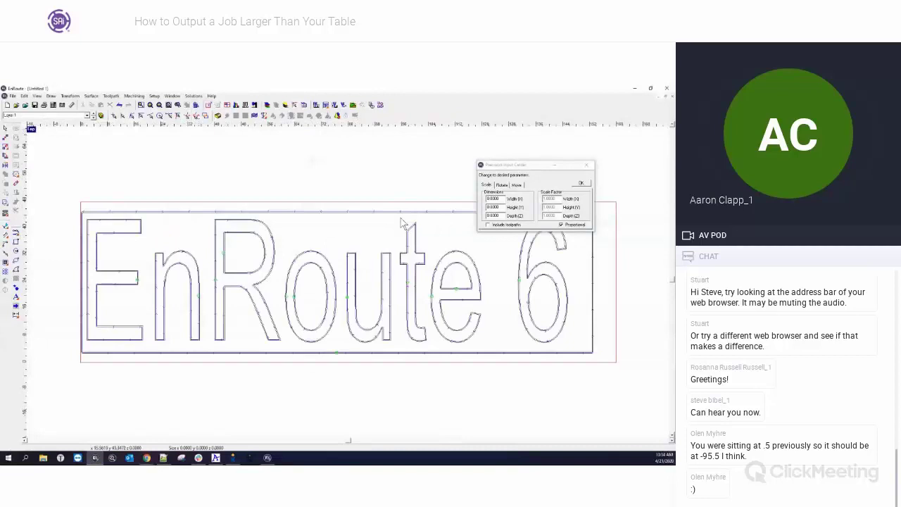
- Select the whole sign and define plate panels, placing a vertical divider at about 94.3 inches
{"action": "scroll", "coordinate": [411, 382], "scroll_direction": "down", "scroll_amount": 3}
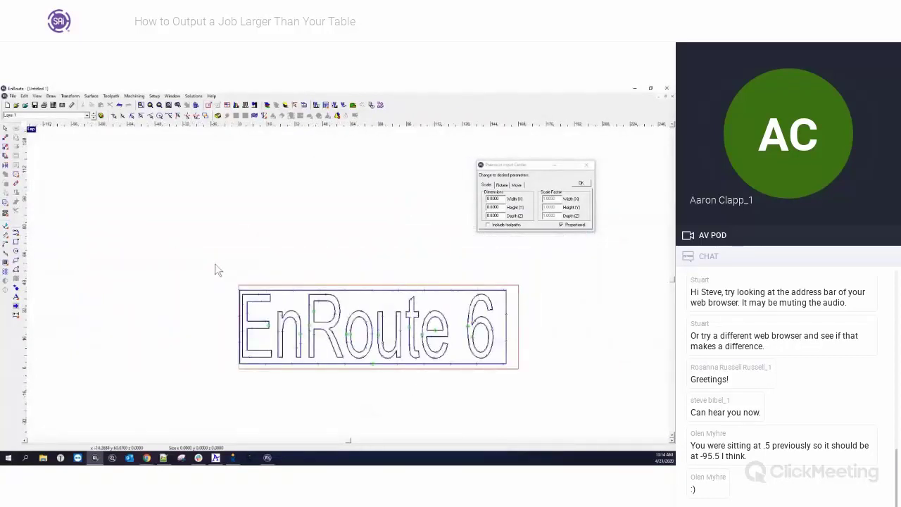
{"action": "left_click_drag", "start_coordinate": [215, 265], "coordinate": [517, 382]}
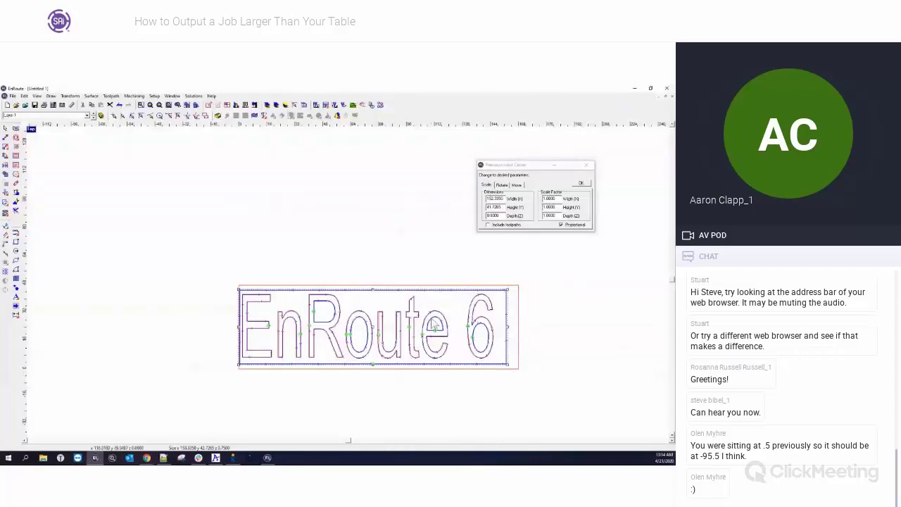
{"action": "left_click", "coordinate": [135, 96]}
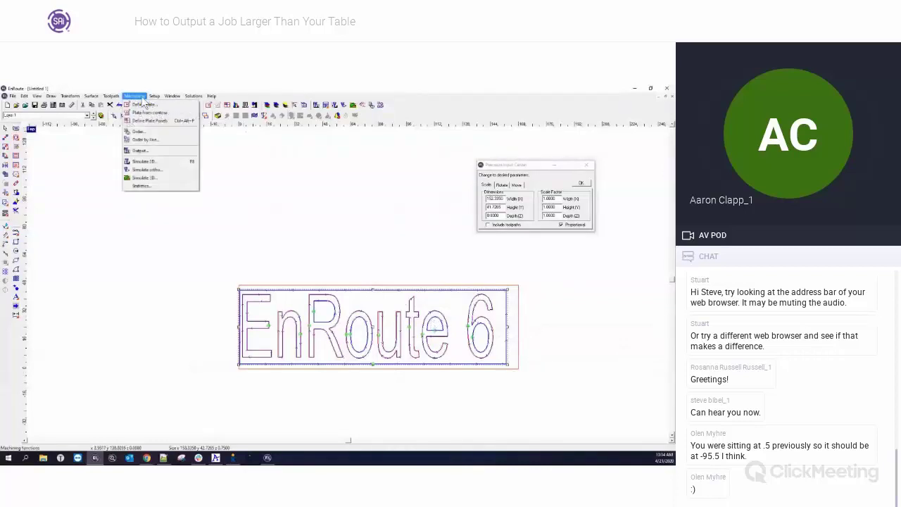
{"action": "left_click", "coordinate": [148, 123]}
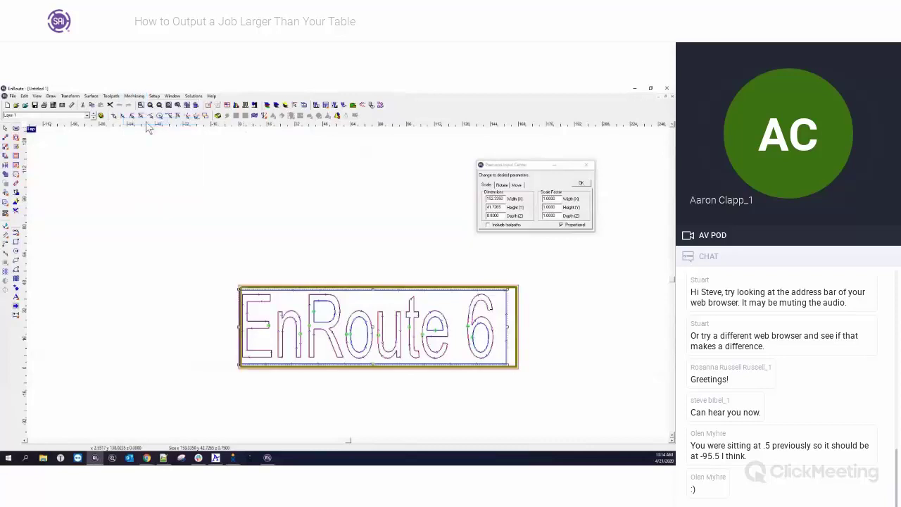
{"action": "scroll", "coordinate": [407, 381], "scroll_direction": "up", "scroll_amount": 1}
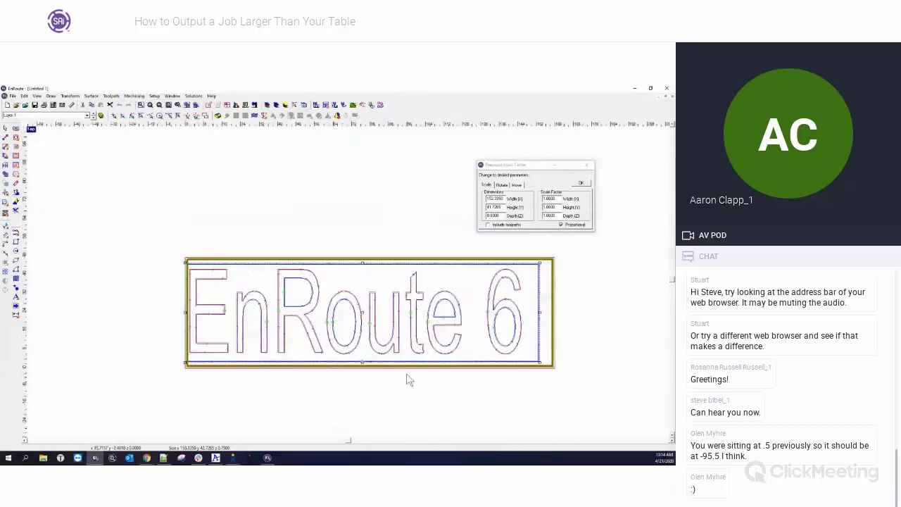
{"action": "scroll", "coordinate": [407, 381], "scroll_direction": "up", "scroll_amount": 1}
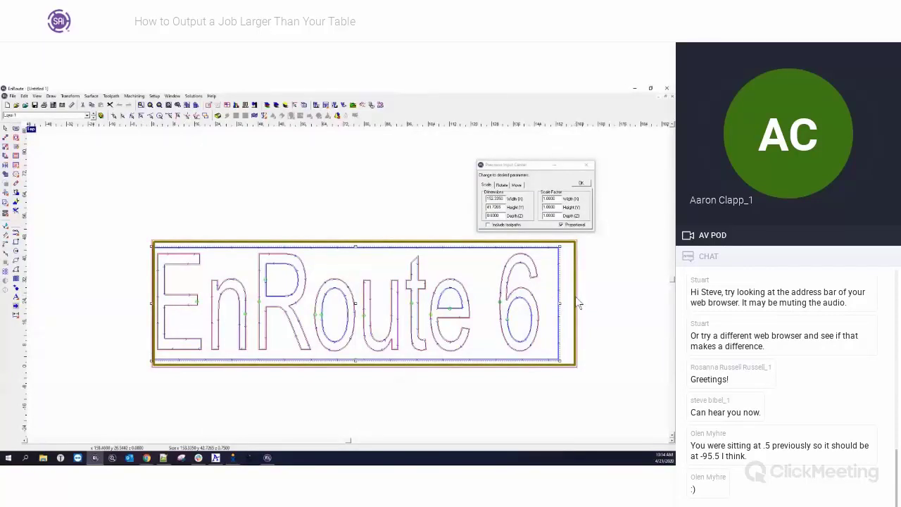
{"action": "mouse_move", "coordinate": [577, 299]}
{"action": "left_mouse_down"}
{"action": "mouse_move", "coordinate": [359, 308]}
{"action": "mouse_move", "coordinate": [438, 310]}
{"action": "mouse_move", "coordinate": [377, 315]}
{"action": "mouse_move", "coordinate": [405, 317]}
{"action": "left_mouse_up"}
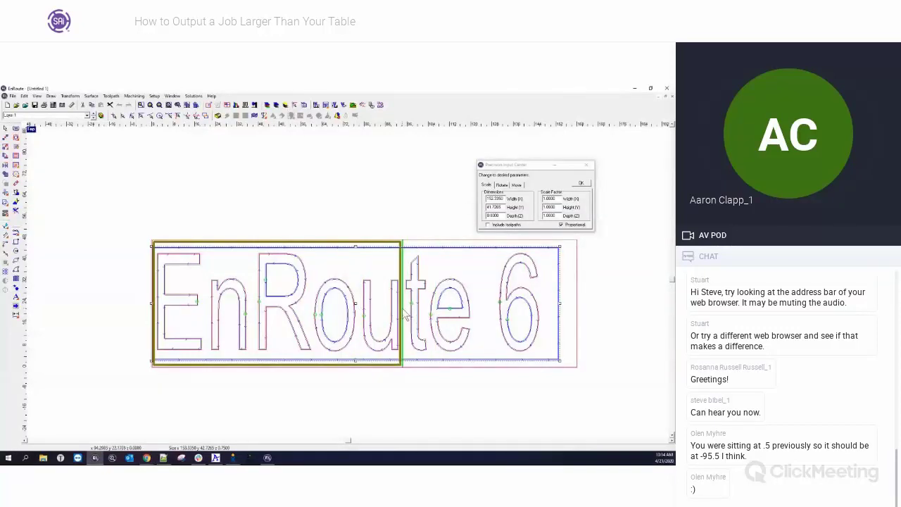
- Close the Precision Input Center and set the panel divider's position to exactly 96 inches
{"action": "left_click", "coordinate": [586, 164]}
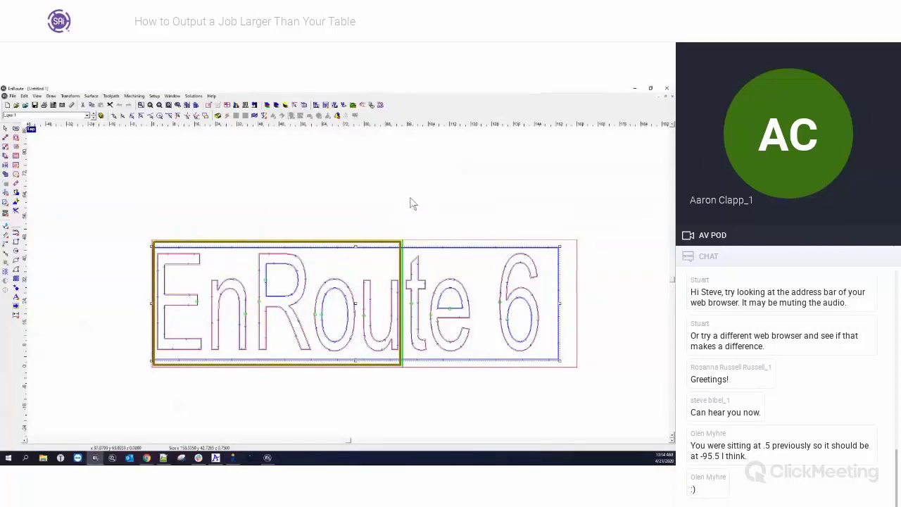
{"action": "key", "text": "t"}
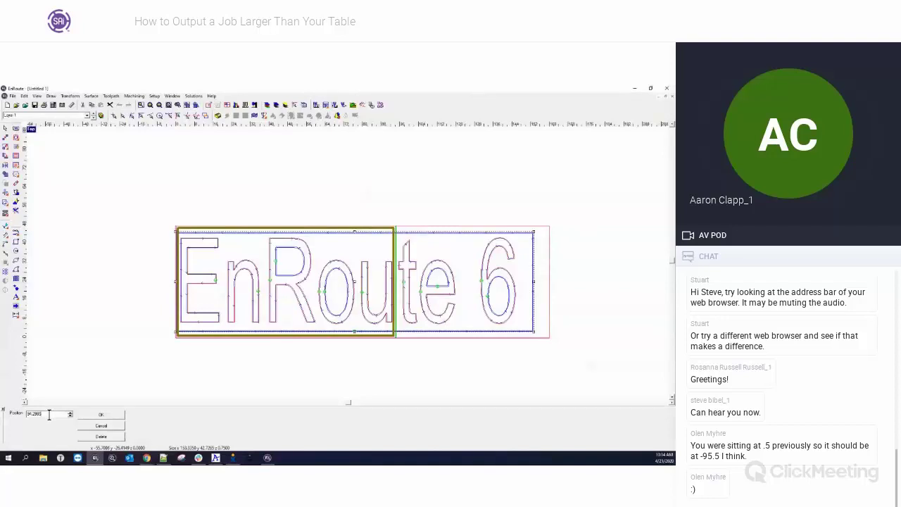
{"action": "left_click_drag", "start_coordinate": [49, 415], "coordinate": [17, 419]}
{"action": "type", "text": "56"}
{"action": "key", "text": "Return"}
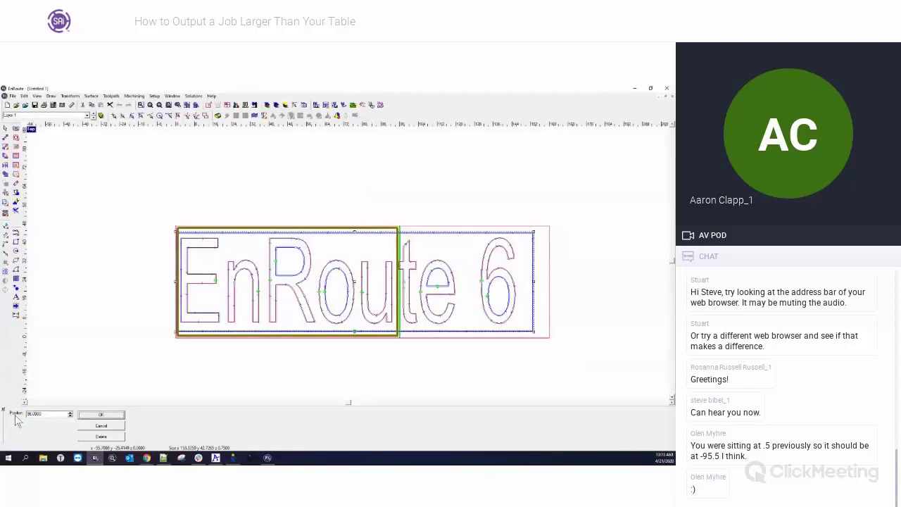
{"action": "left_click", "coordinate": [101, 415]}
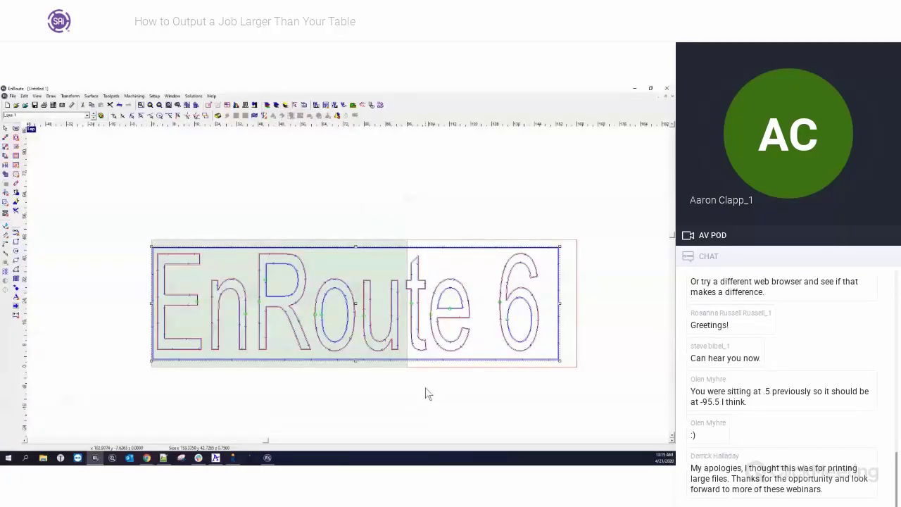
- Deselect the sign, make the second plate panel active, and switch back to the first panel
{"action": "left_click", "coordinate": [381, 263]}
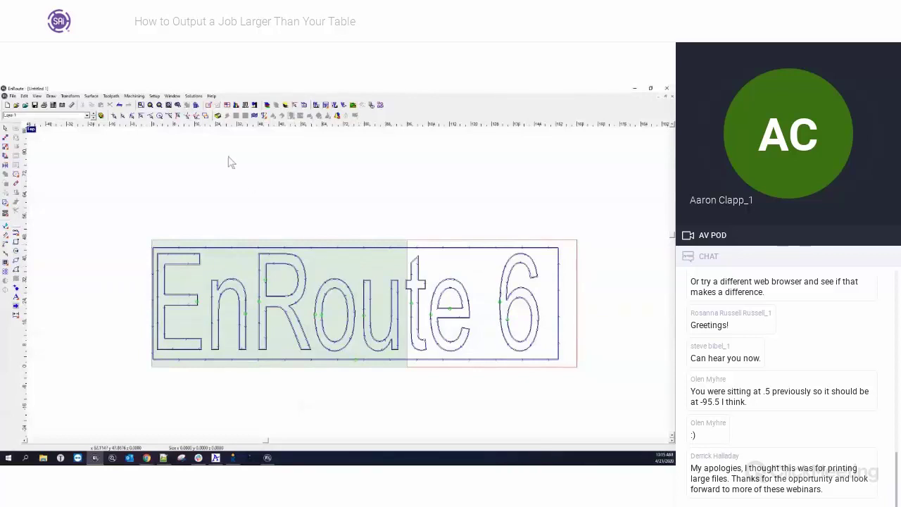
{"action": "left_click", "coordinate": [229, 109]}
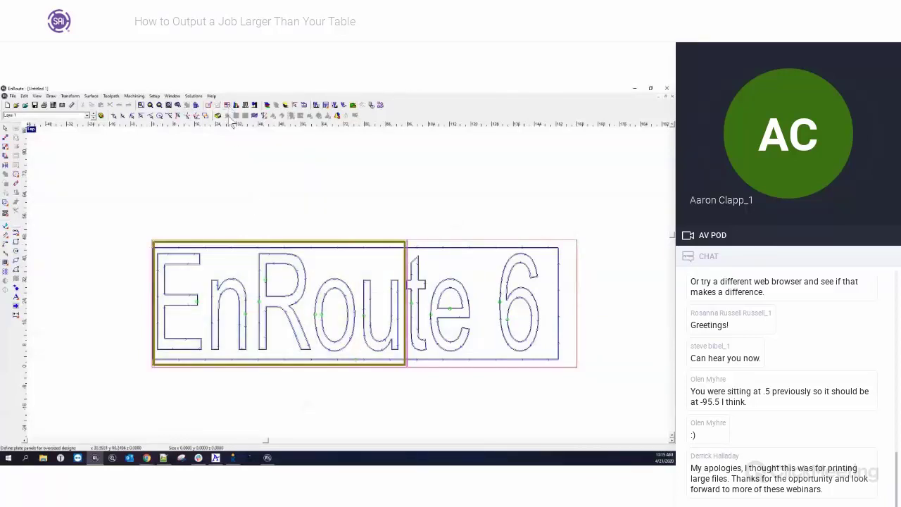
{"action": "left_click", "coordinate": [447, 283]}
{"action": "left_click", "coordinate": [375, 275]}
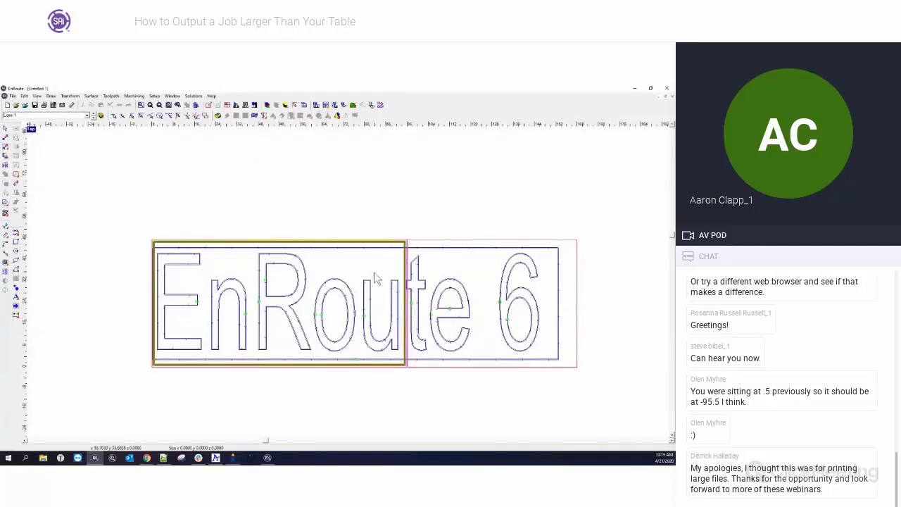
{"action": "left_click", "coordinate": [450, 278]}
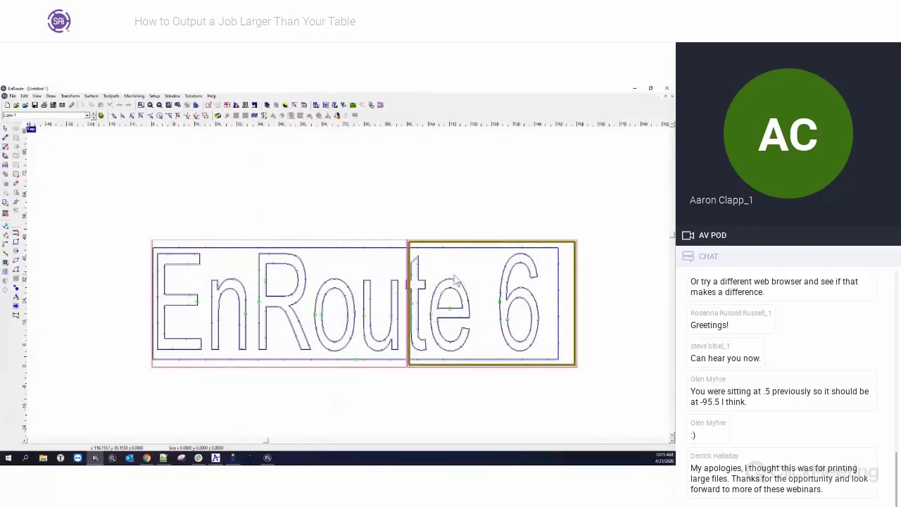
{"action": "left_click", "coordinate": [326, 273]}
{"action": "left_click", "coordinate": [423, 275]}
{"action": "key", "text": "Escape"}
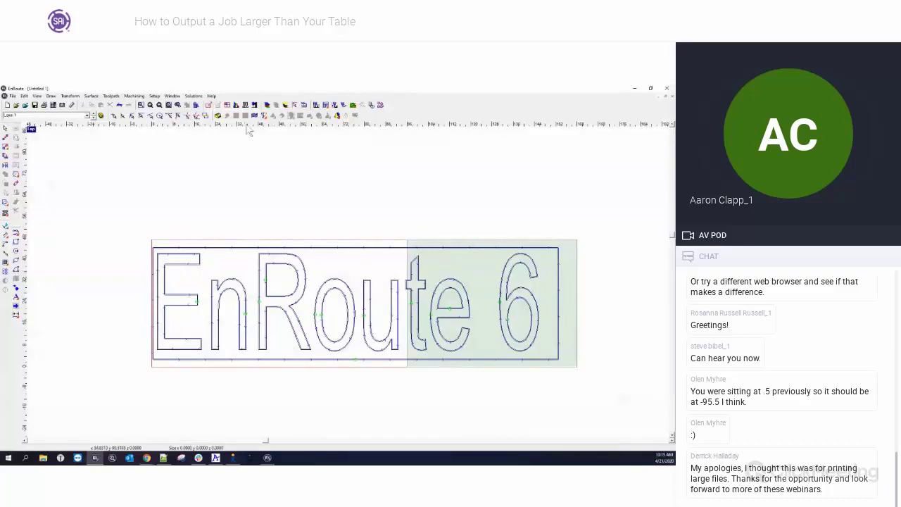
{"action": "left_click", "coordinate": [228, 109]}
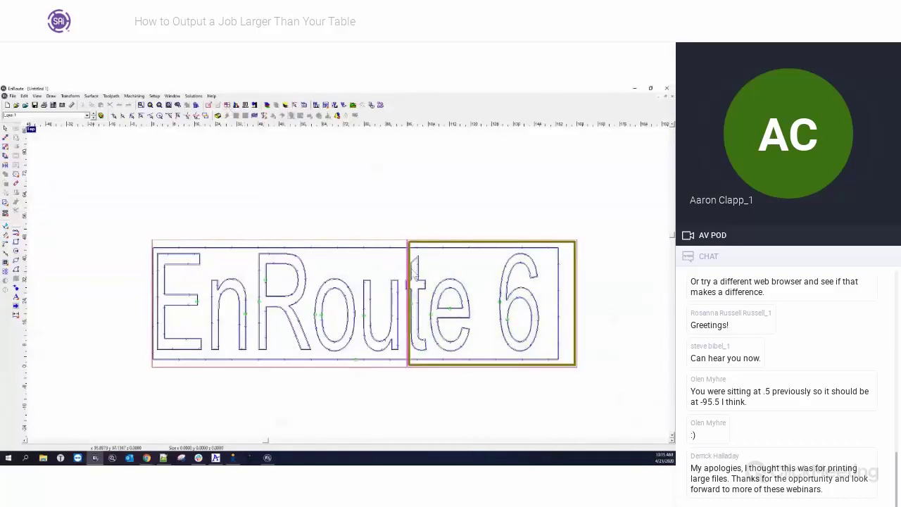
{"action": "left_click", "coordinate": [325, 261]}
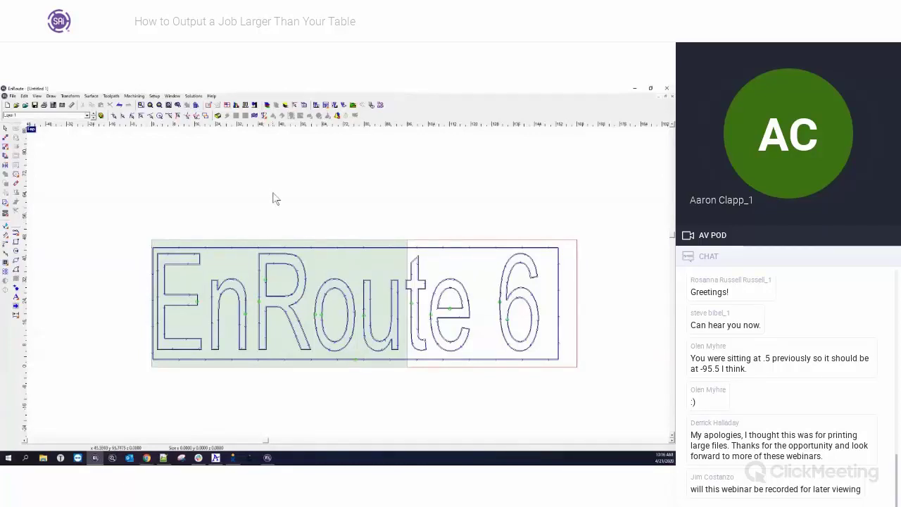
- Open the machine driver setup and expand the Driver Parameters with the home position settings
{"action": "left_click", "coordinate": [154, 96]}
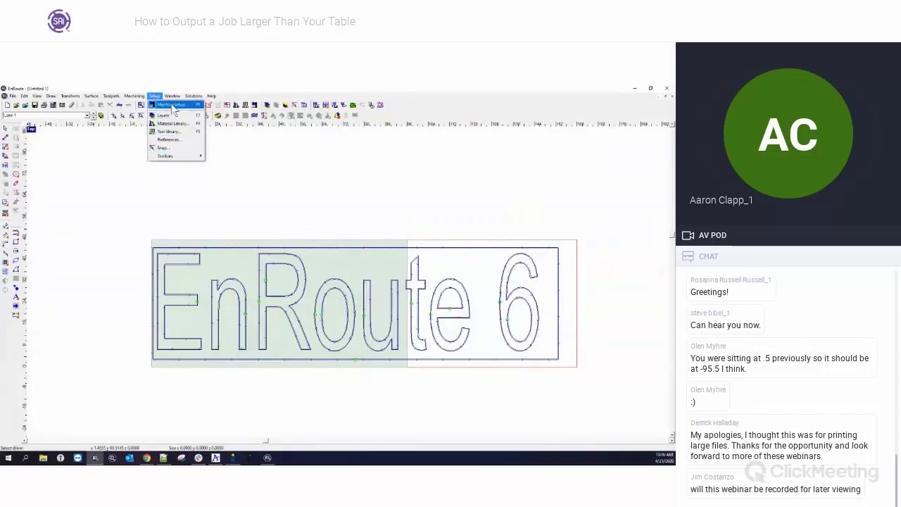
{"action": "left_click", "coordinate": [172, 106]}
{"action": "left_click_drag", "start_coordinate": [341, 209], "coordinate": [333, 167]}
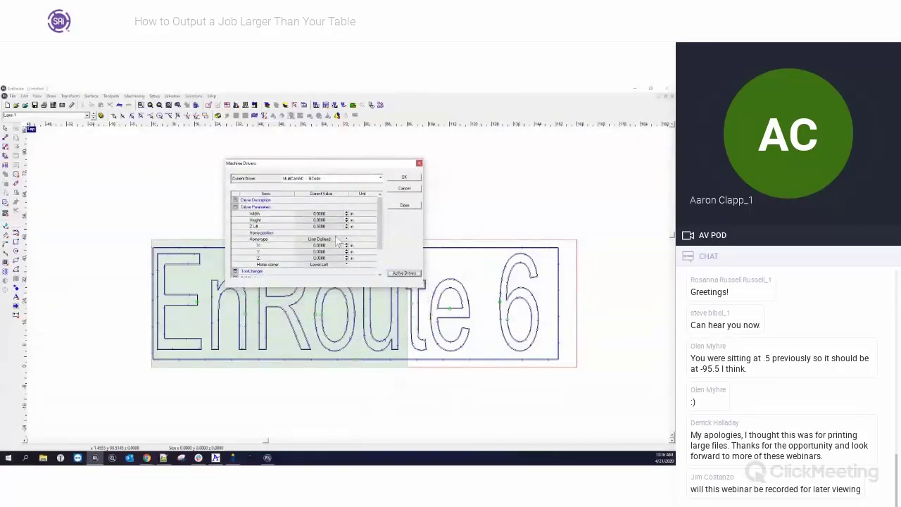
{"action": "left_click", "coordinate": [236, 207]}
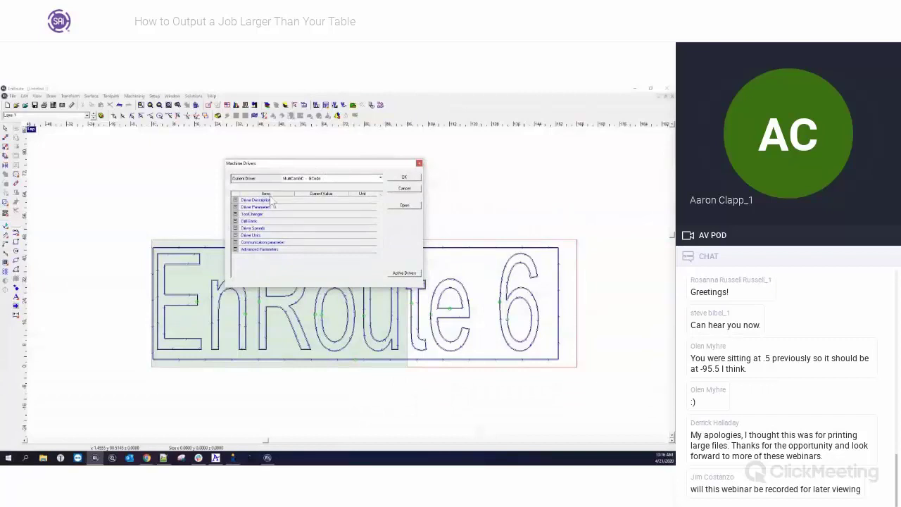
{"action": "left_click", "coordinate": [236, 207]}
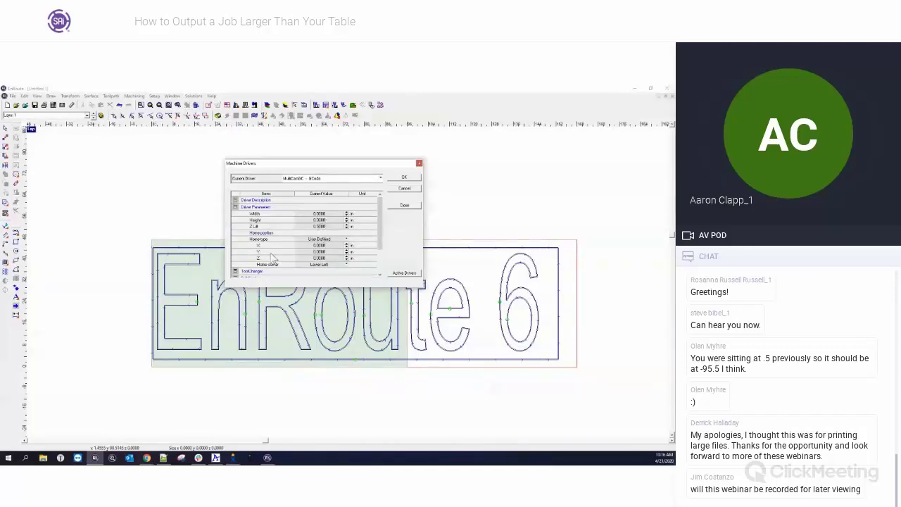
- Review the X, Y and Z home position values and set the home type to Plate
{"action": "left_click_drag", "start_coordinate": [328, 259], "coordinate": [308, 246]}
{"action": "left_click", "coordinate": [325, 253]}
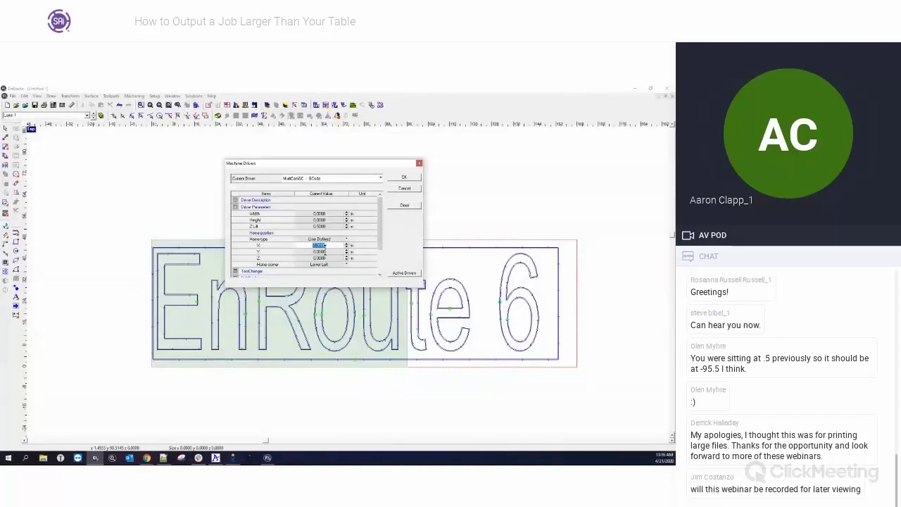
{"action": "left_click_drag", "start_coordinate": [326, 252], "coordinate": [314, 258]}
{"action": "left_click", "coordinate": [314, 259]}
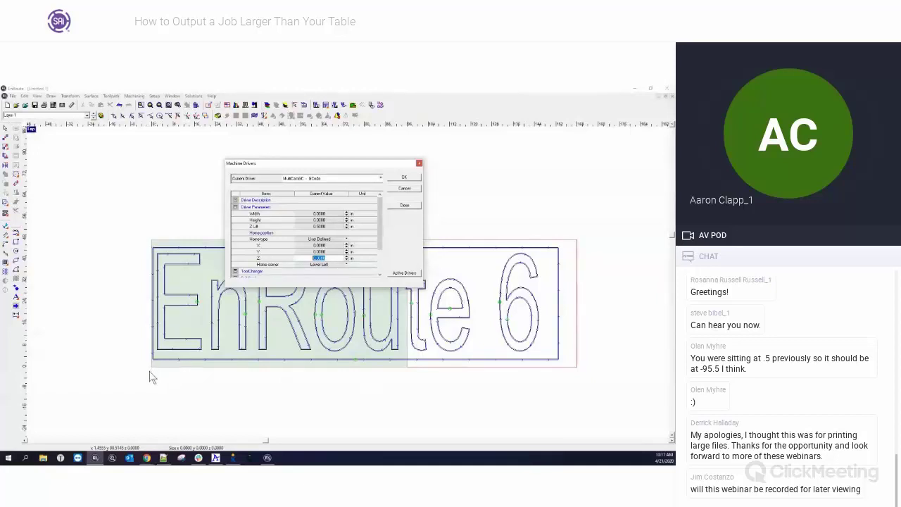
{"action": "left_click", "coordinate": [347, 240]}
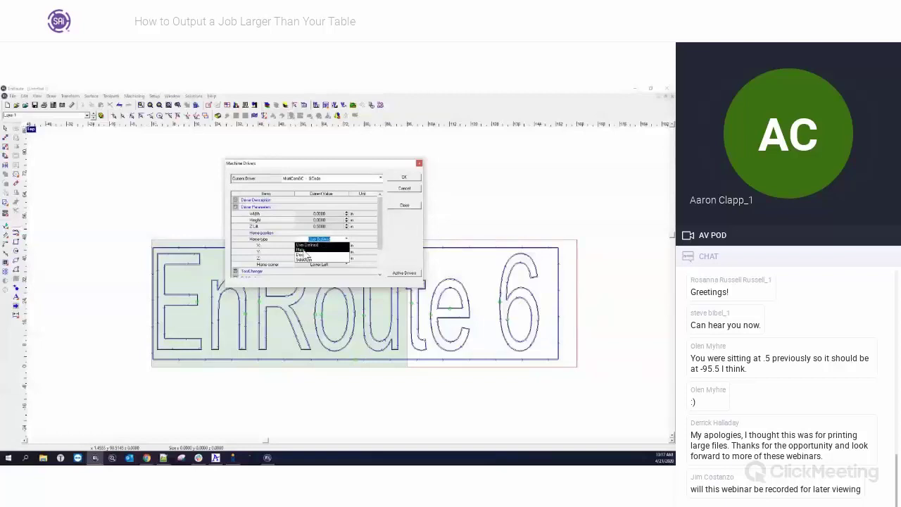
{"action": "left_click", "coordinate": [304, 250]}
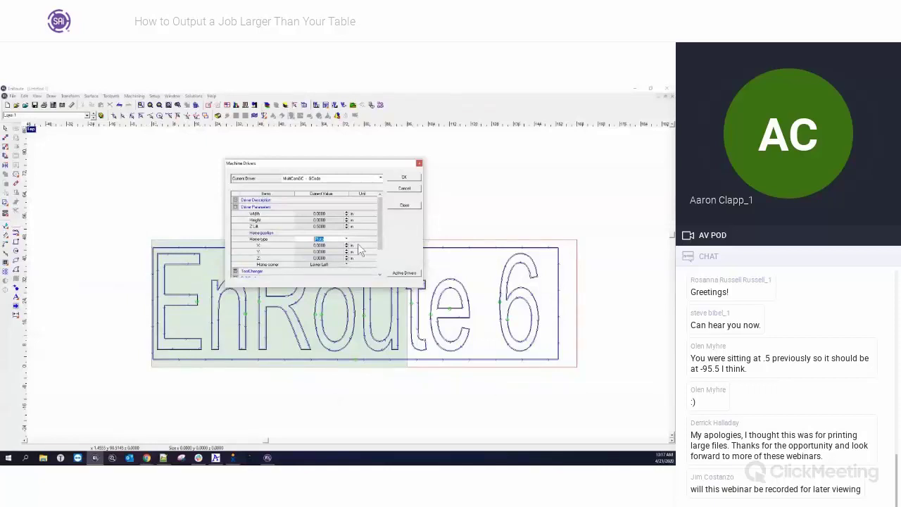
- Accept the machine driver settings and make the second plate panel active
{"action": "left_click", "coordinate": [397, 178]}
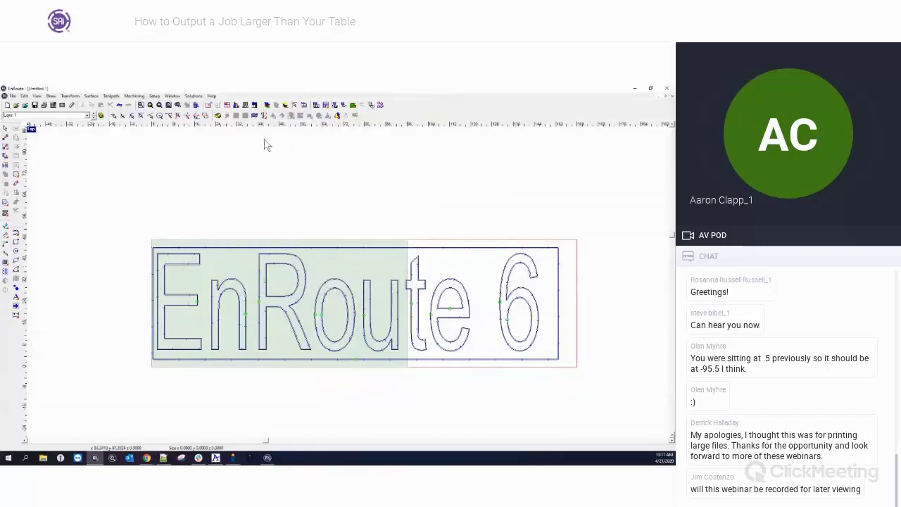
{"action": "left_click", "coordinate": [232, 107]}
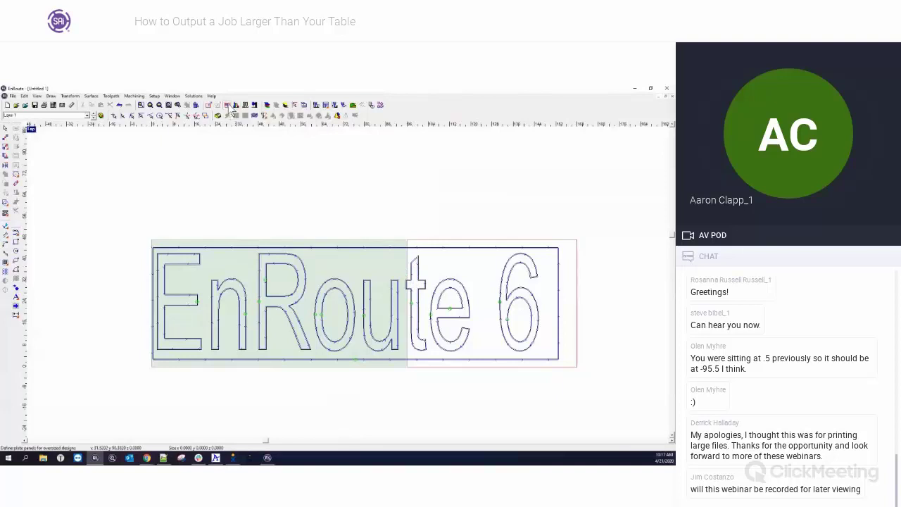
{"action": "left_click", "coordinate": [497, 299]}
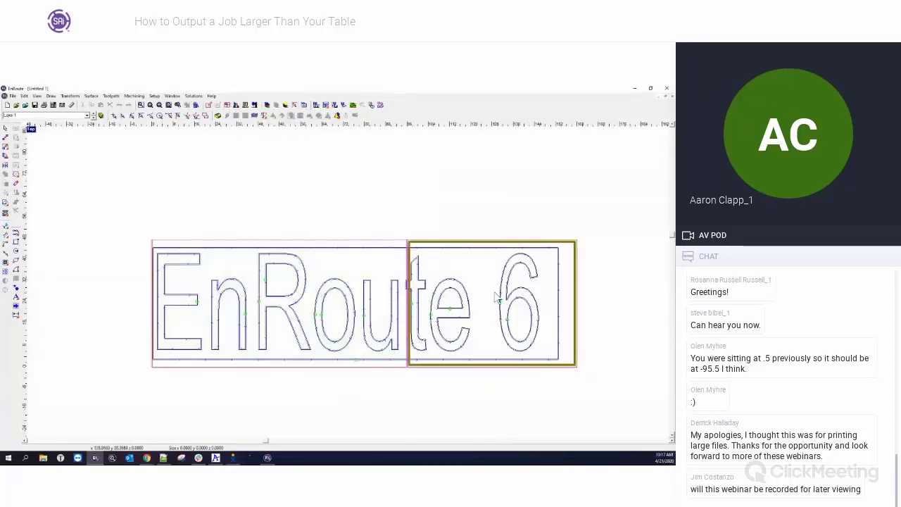
{"action": "left_click", "coordinate": [495, 292]}
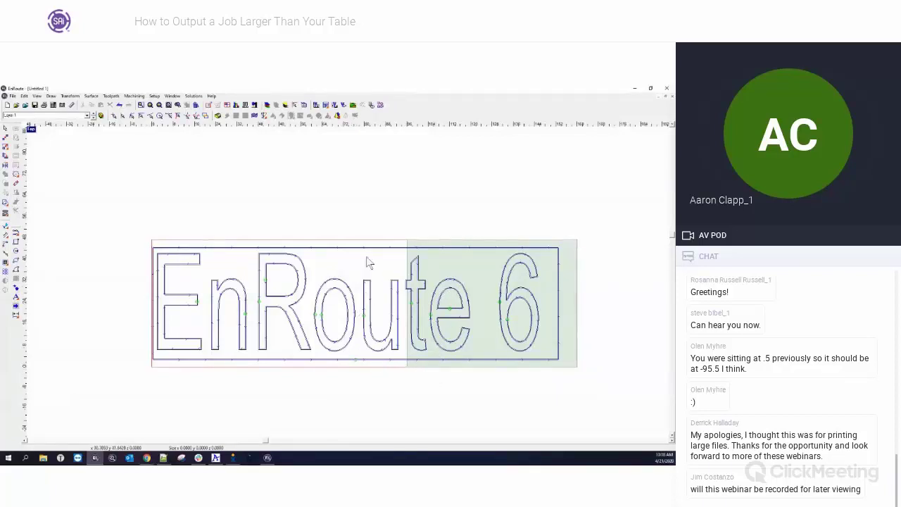
- Switch the active plate panel back to the first one
{"action": "left_click", "coordinate": [230, 116]}
{"action": "left_click", "coordinate": [314, 280]}
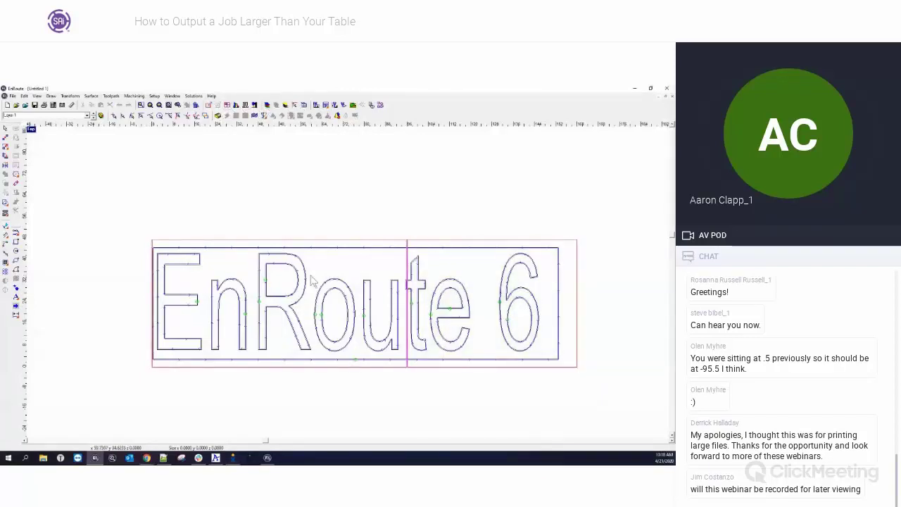
{"action": "left_click", "coordinate": [314, 279]}
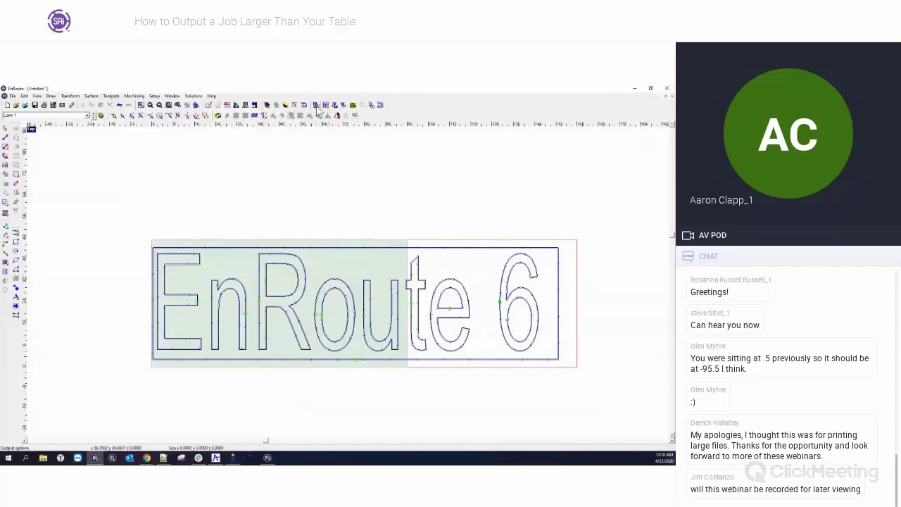
{"action": "left_click", "coordinate": [154, 96]}
{"action": "left_click", "coordinate": [164, 105]}
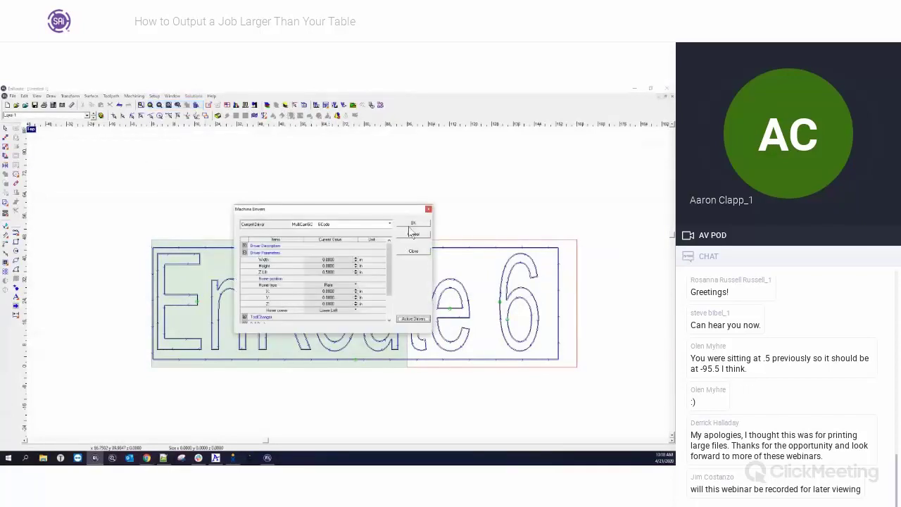
{"action": "left_click", "coordinate": [413, 233]}
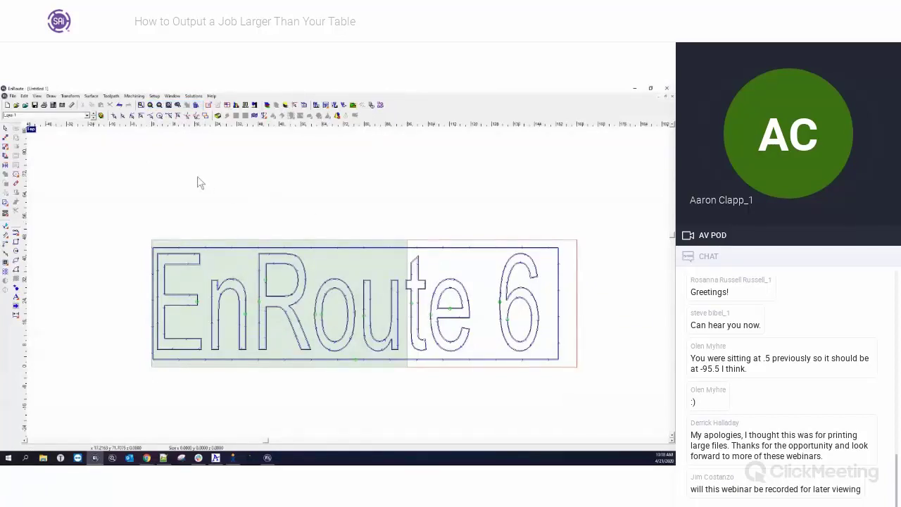
- Check the option for clipping toolpaths to the plate in the general preferences
{"action": "left_click", "coordinate": [154, 96]}
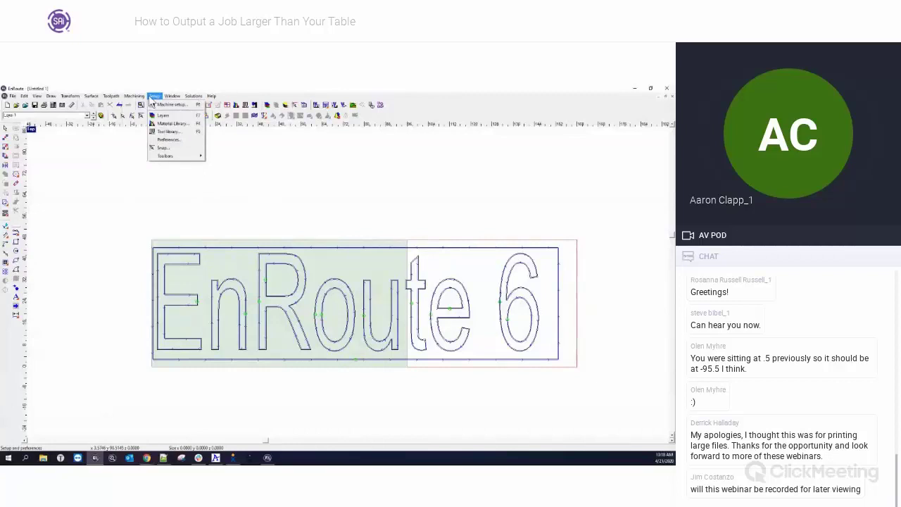
{"action": "left_click", "coordinate": [163, 140]}
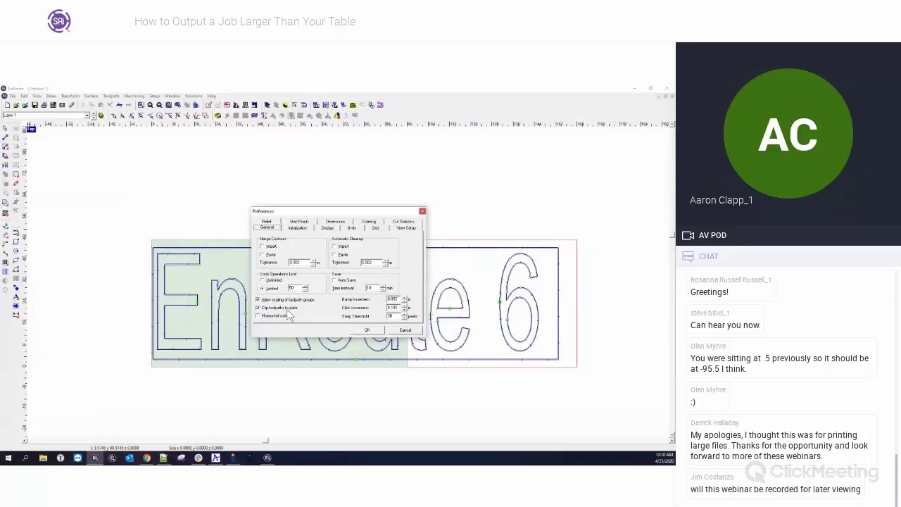
{"action": "left_click", "coordinate": [367, 330]}
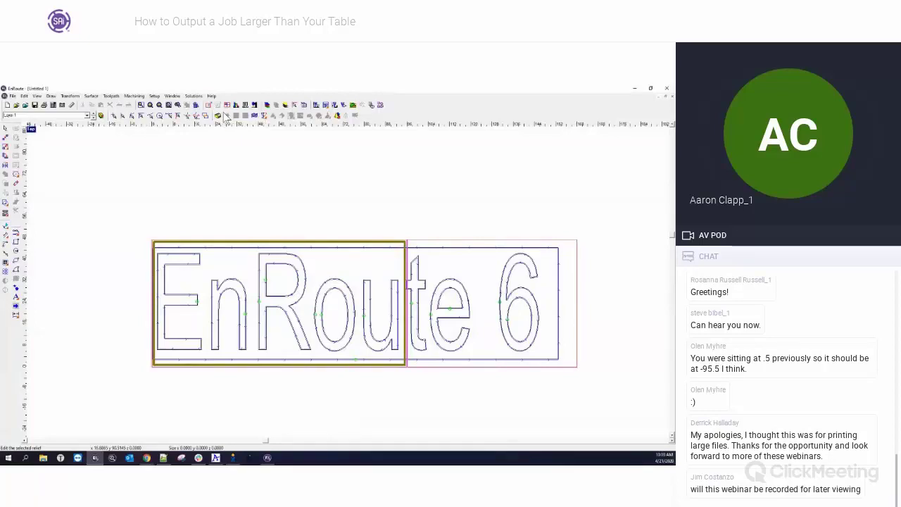
- Leave plate panel editing and output the first panel's toolpaths to a desktop file named test3
{"action": "key", "text": "ctrl+z"}
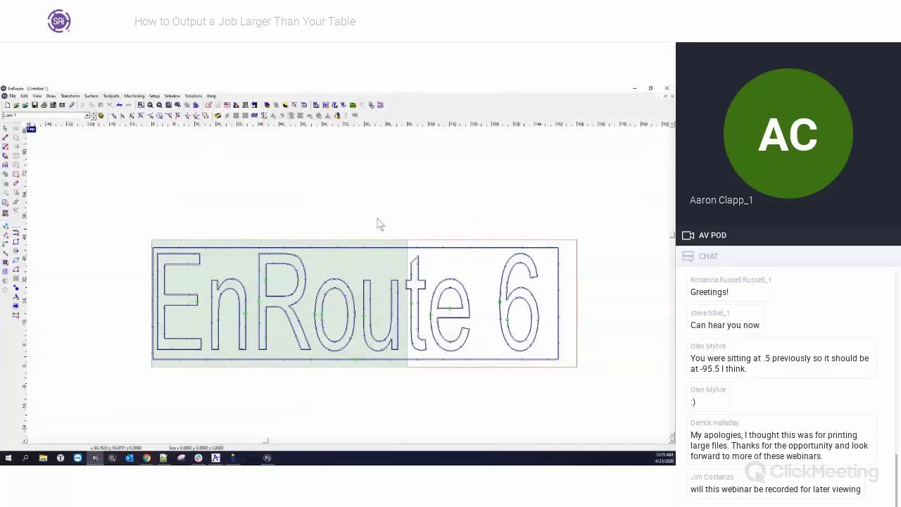
{"action": "left_click", "coordinate": [317, 106]}
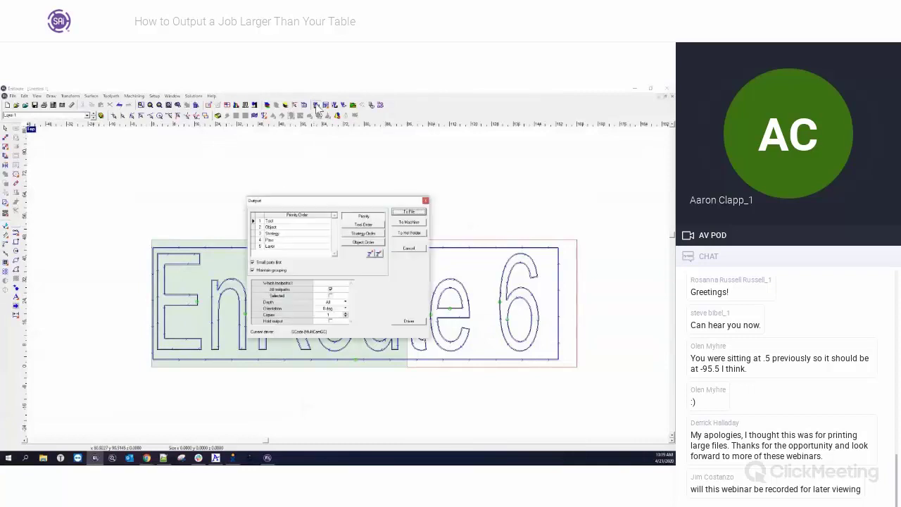
{"action": "left_click", "coordinate": [409, 212]}
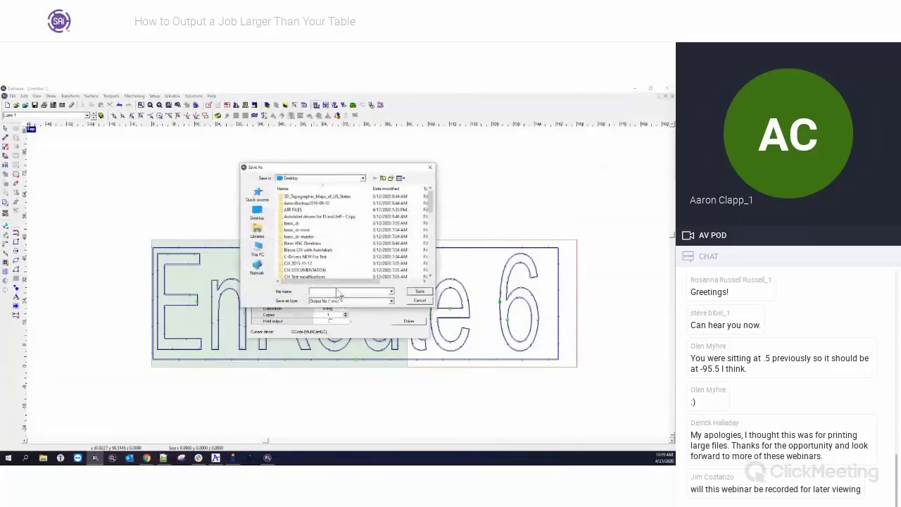
{"action": "type", "text": "test1"}
{"action": "key", "text": "Return"}
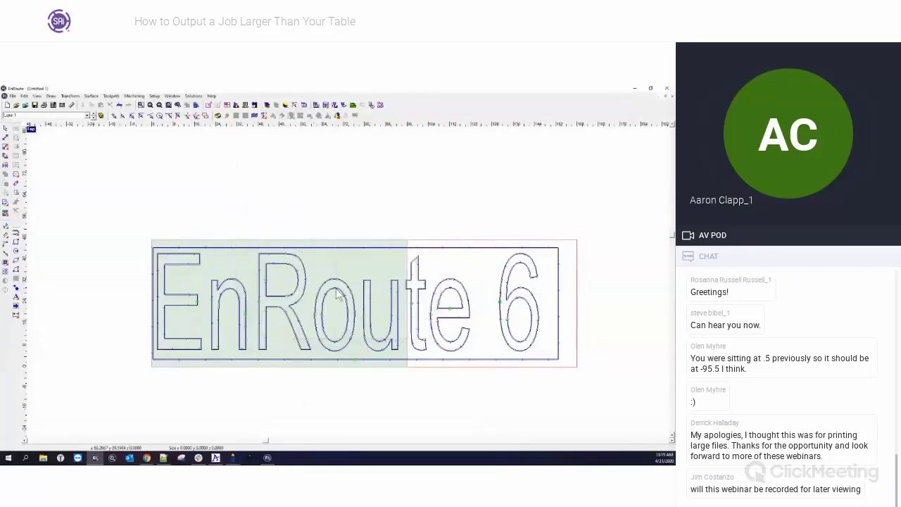
- Switch to BackPlot, open test3.cnc from the desktop to inspect the first panel's toolpaths, and return to EnRoute
{"action": "left_click", "coordinate": [216, 459]}
{"action": "left_click", "coordinate": [121, 154]}
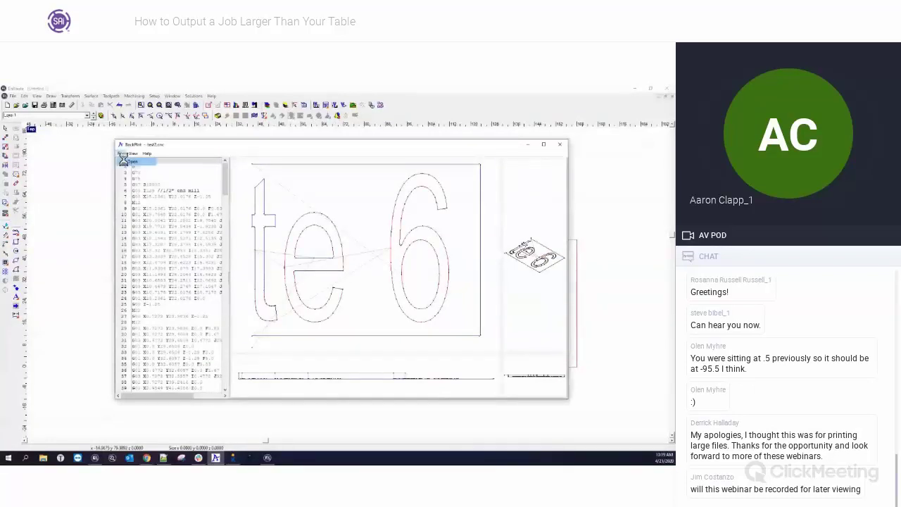
{"action": "left_click", "coordinate": [125, 161]}
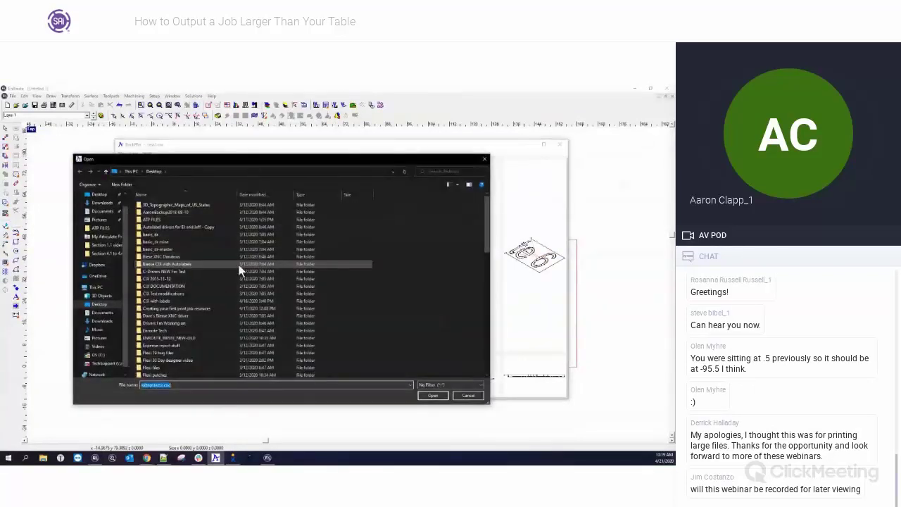
{"action": "scroll", "coordinate": [236, 269], "scroll_direction": "down", "scroll_amount": 10}
{"action": "left_click", "coordinate": [161, 344]}
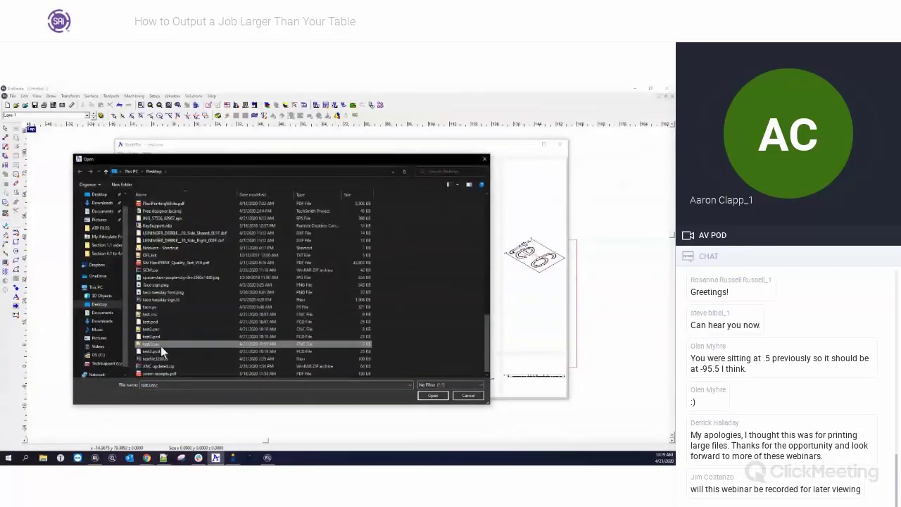
{"action": "left_click", "coordinate": [432, 396]}
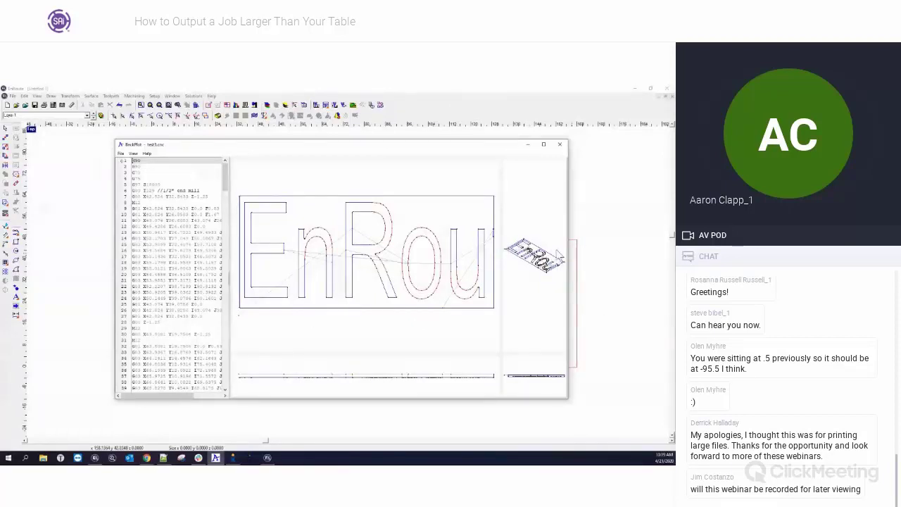
{"action": "left_click", "coordinate": [560, 144]}
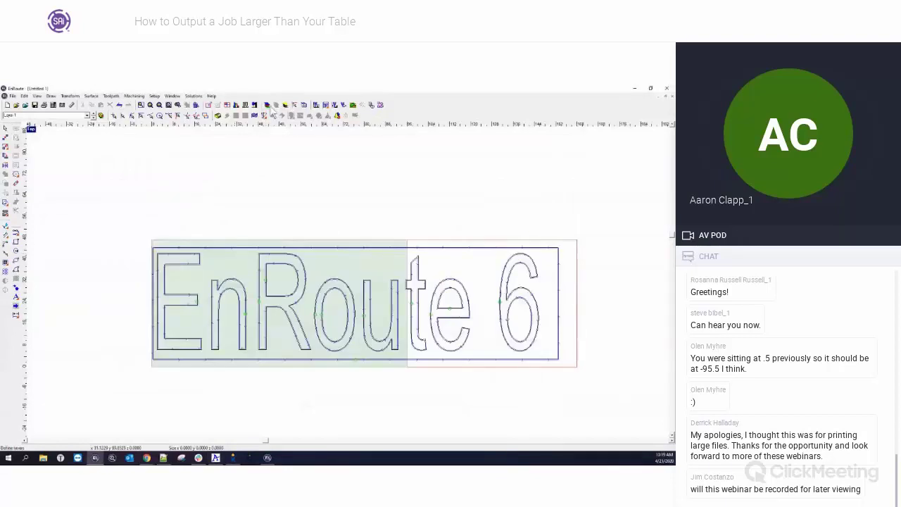
- Make the second plate panel active and output its toolpaths to a desktop file named test4
{"action": "left_click", "coordinate": [228, 109]}
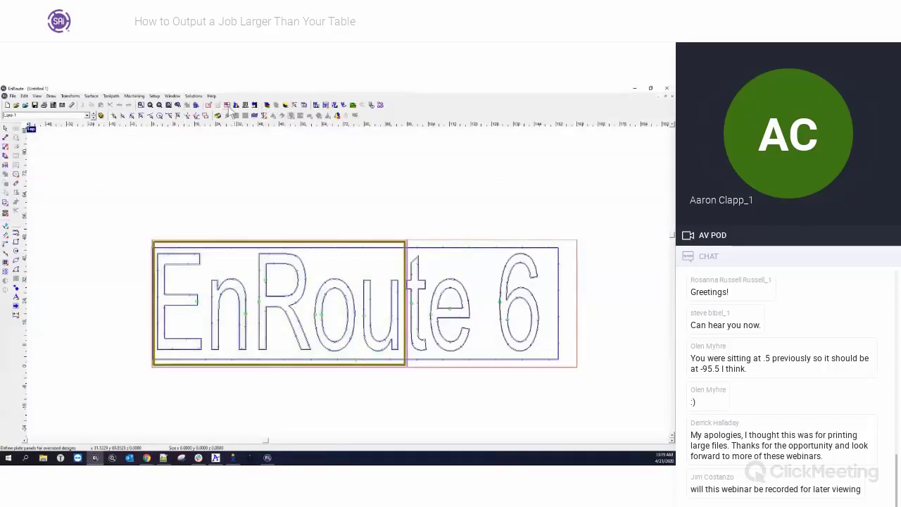
{"action": "left_click", "coordinate": [464, 279]}
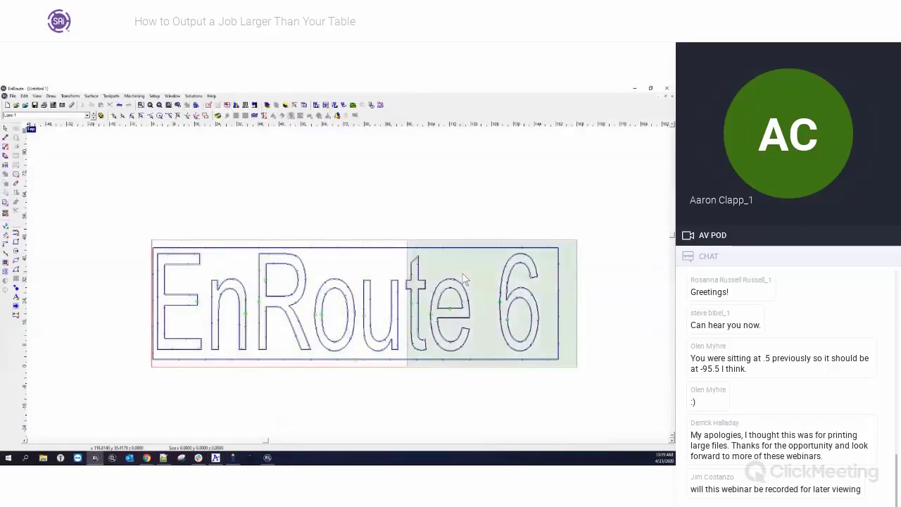
{"action": "left_click", "coordinate": [316, 106]}
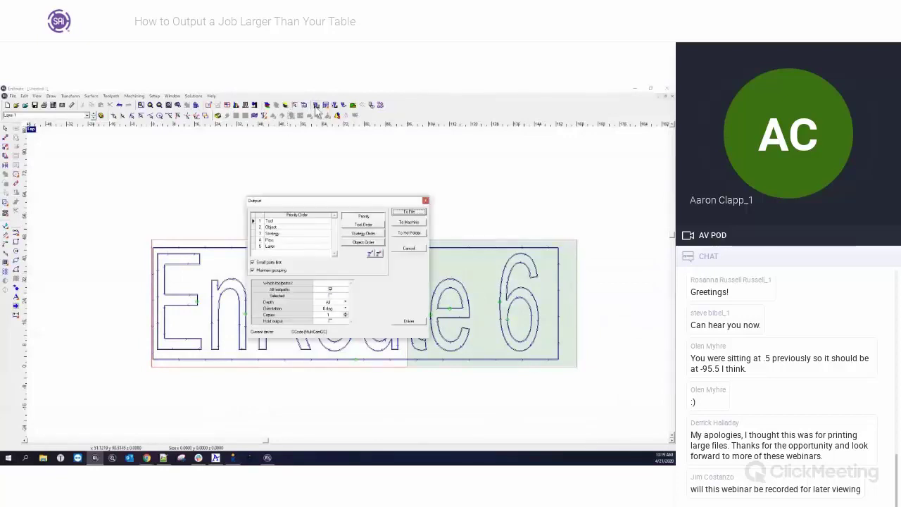
{"action": "key", "text": "Return"}
{"action": "type", "text": "test"}
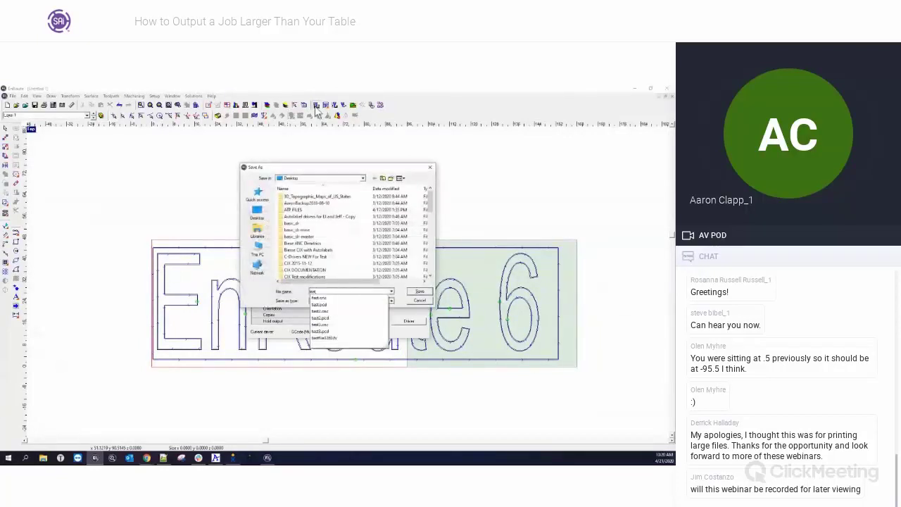
{"action": "key", "text": "Return"}
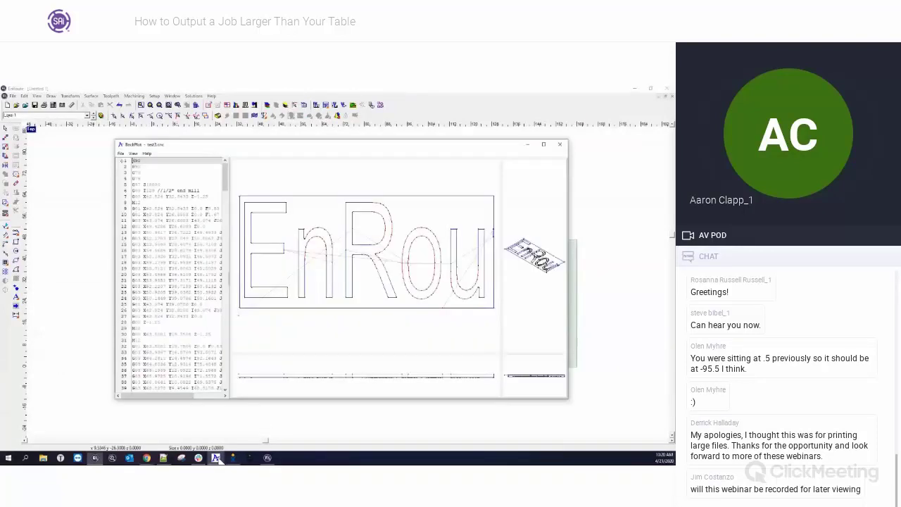
- Switch to BackPlot, move its window aside, and open a second BackPlot window beside it
{"action": "left_click_drag", "start_coordinate": [295, 145], "coordinate": [189, 98]}
{"action": "mouse_move", "coordinate": [226, 456]}
{"action": "left_click", "coordinate": [209, 423]}
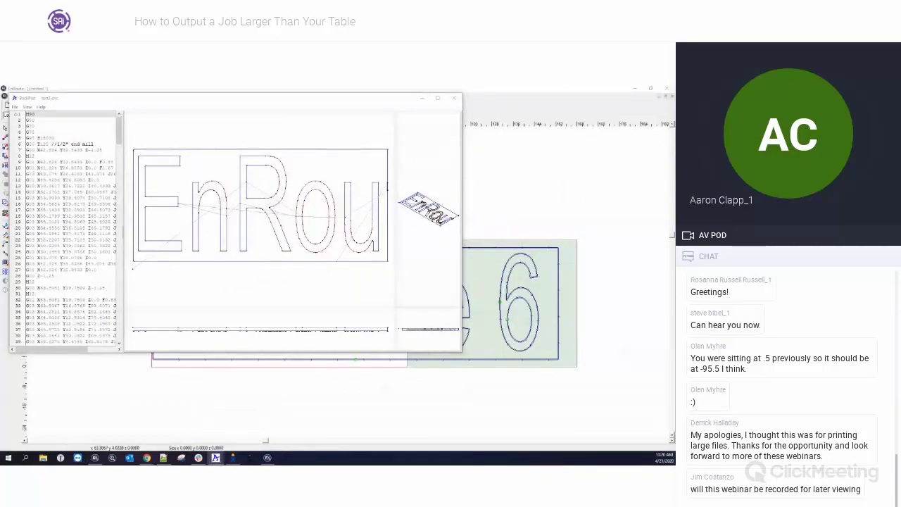
{"action": "left_click_drag", "start_coordinate": [237, 135], "coordinate": [425, 182]}
{"action": "left_click", "coordinate": [456, 348]}
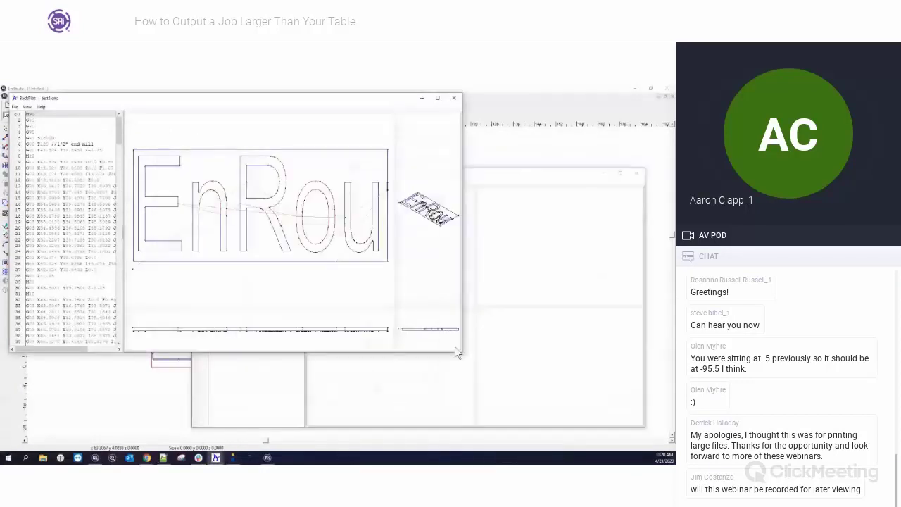
- Show the first panel's backplot in top view only and shrink its window
{"action": "left_click", "coordinate": [27, 106]}
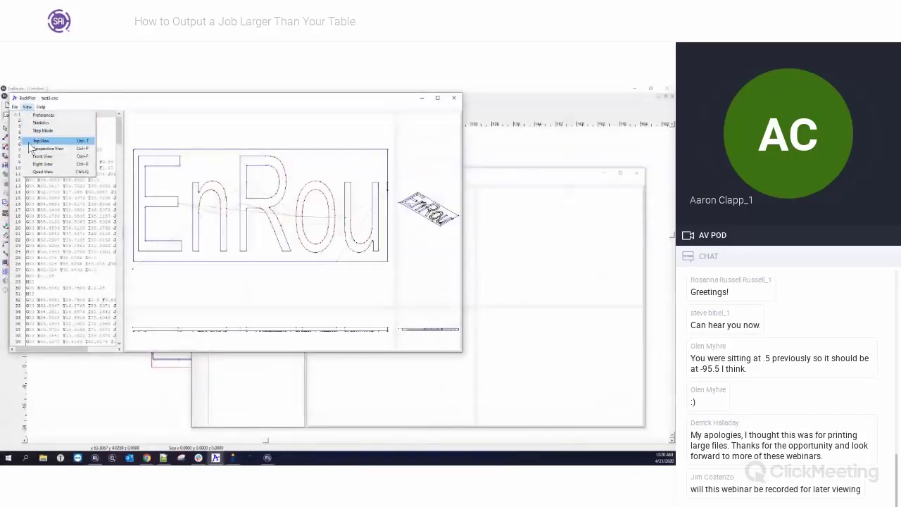
{"action": "left_click", "coordinate": [32, 140]}
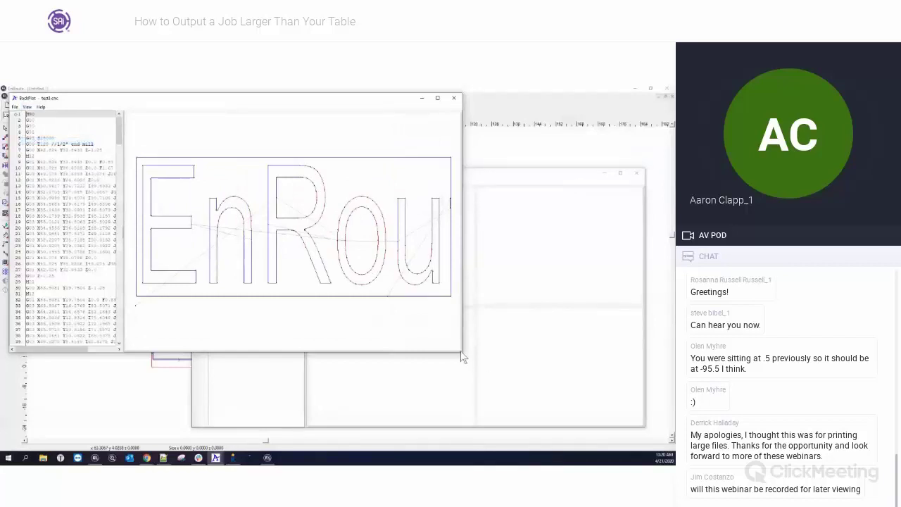
{"action": "left_click_drag", "start_coordinate": [459, 351], "coordinate": [252, 281]}
- Set the empty BackPlot window to top view and open test4.cnc from the desktop in it
{"action": "left_click", "coordinate": [404, 174]}
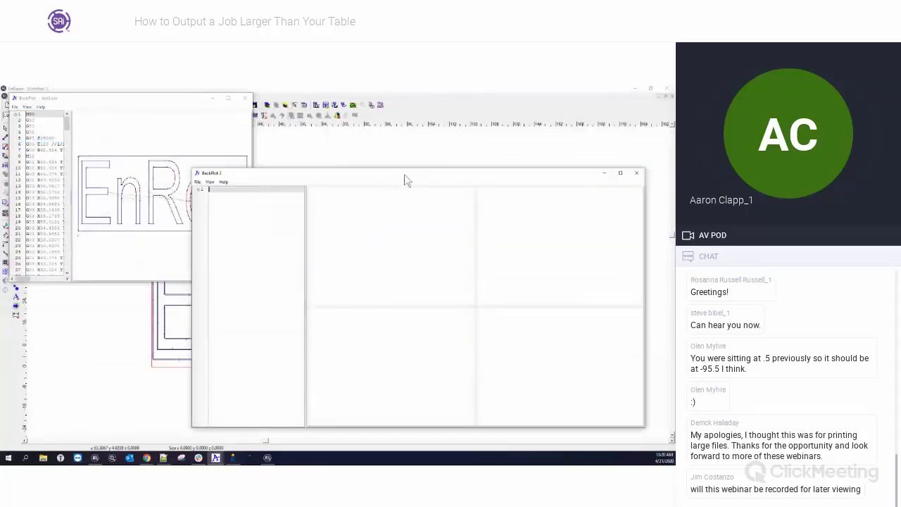
{"action": "left_click", "coordinate": [209, 182]}
{"action": "left_click", "coordinate": [224, 216]}
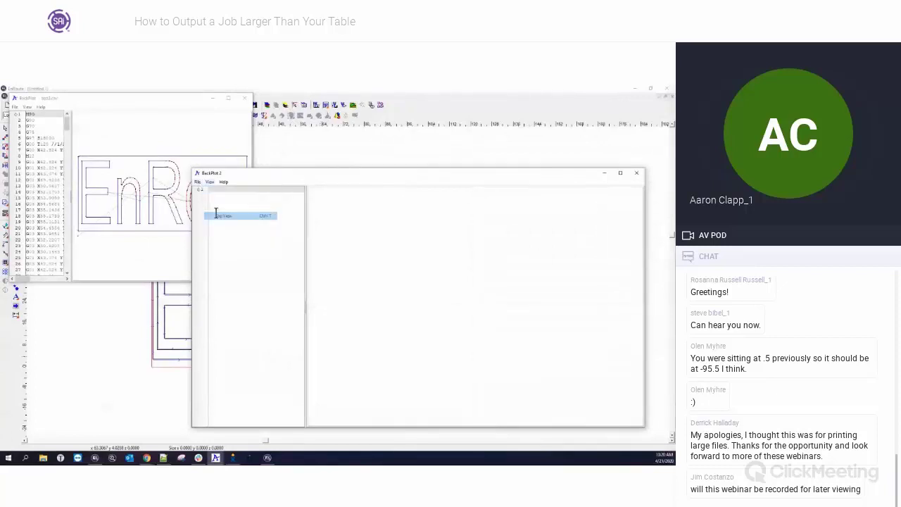
{"action": "left_click", "coordinate": [198, 183]}
{"action": "left_click", "coordinate": [208, 190]}
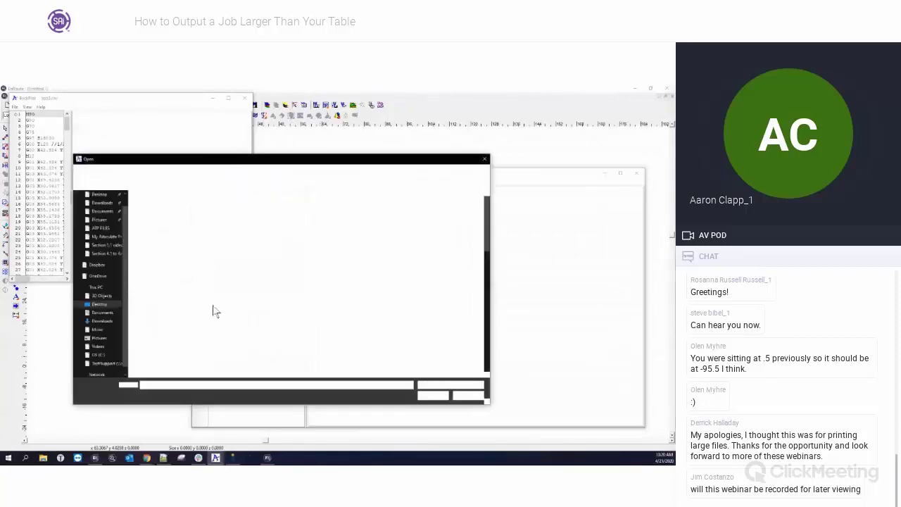
{"action": "scroll", "coordinate": [193, 301], "scroll_direction": "down", "scroll_amount": 10}
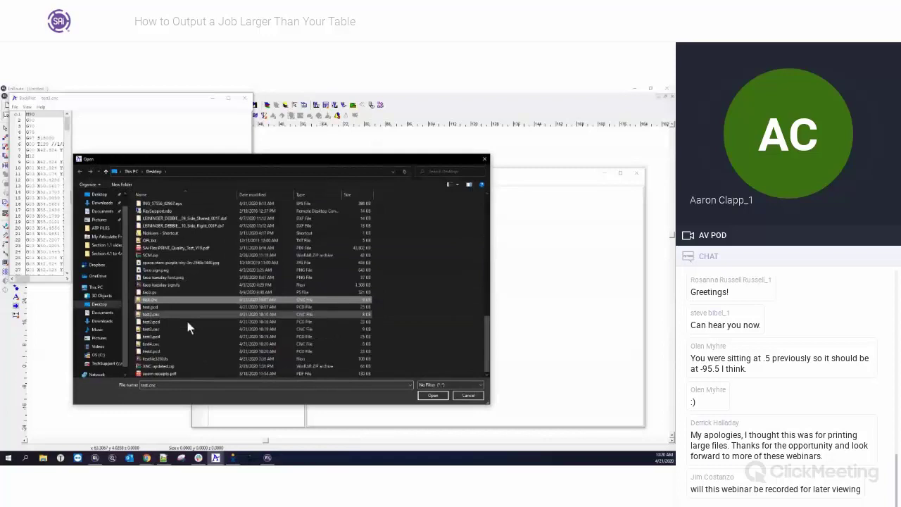
{"action": "left_click", "coordinate": [200, 344]}
{"action": "left_click", "coordinate": [433, 395]}
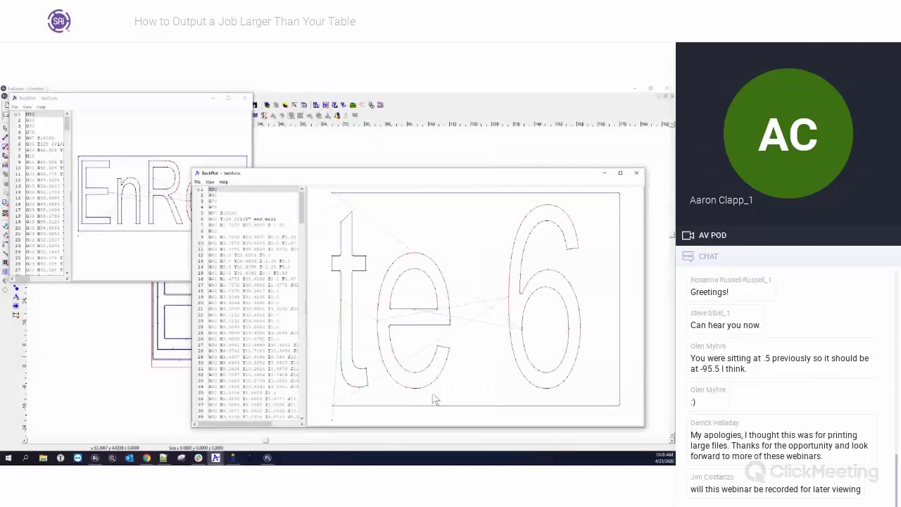
{"action": "left_click_drag", "start_coordinate": [384, 172], "coordinate": [397, 176]}
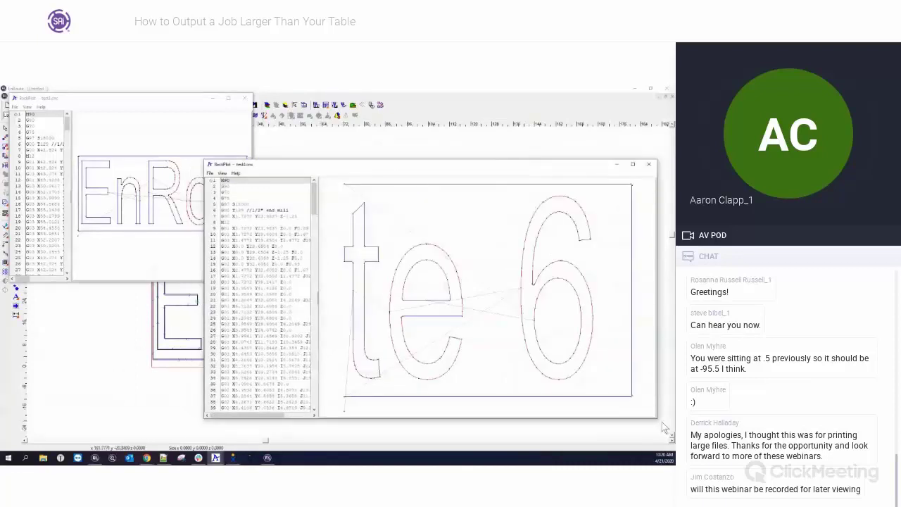
- Shrink the test4 BackPlot window, place it beside the first panel's window, and turn on Step Mode to trace its toolpath
{"action": "left_click_drag", "start_coordinate": [662, 422], "coordinate": [528, 354]}
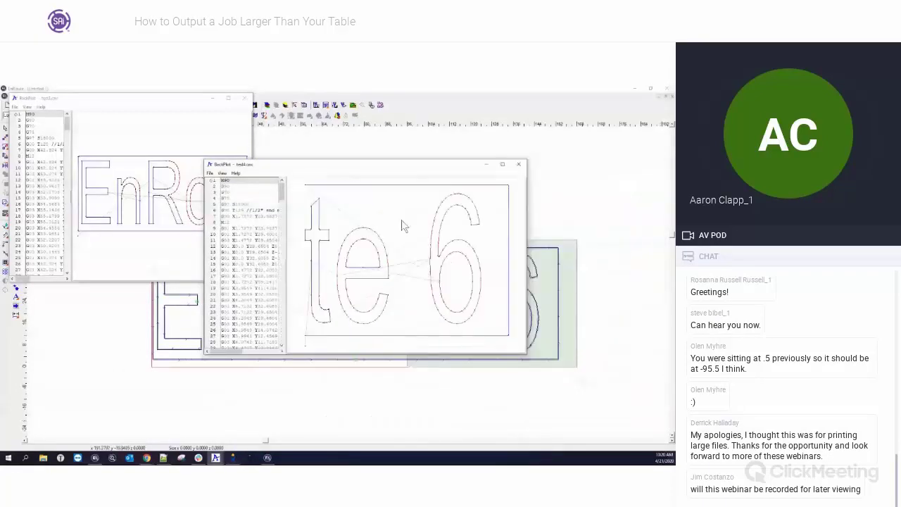
{"action": "left_click_drag", "start_coordinate": [380, 164], "coordinate": [442, 97]}
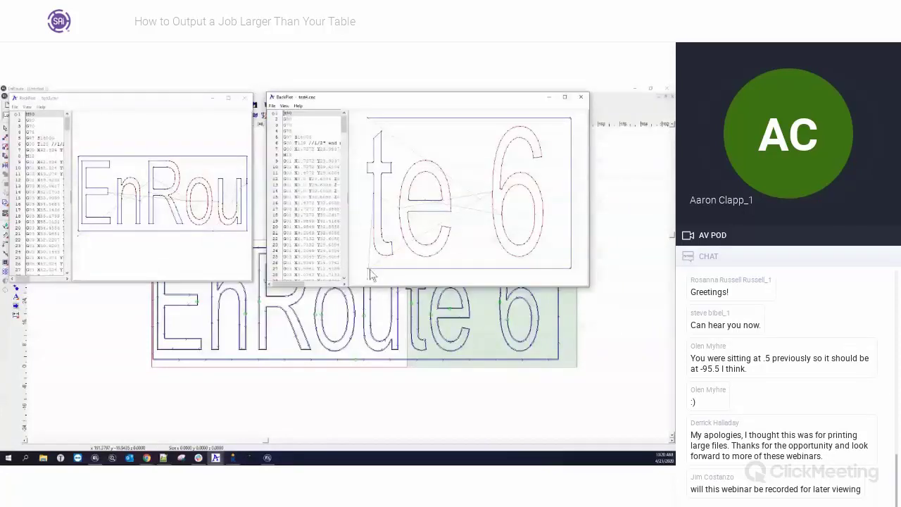
{"action": "left_click", "coordinate": [304, 162]}
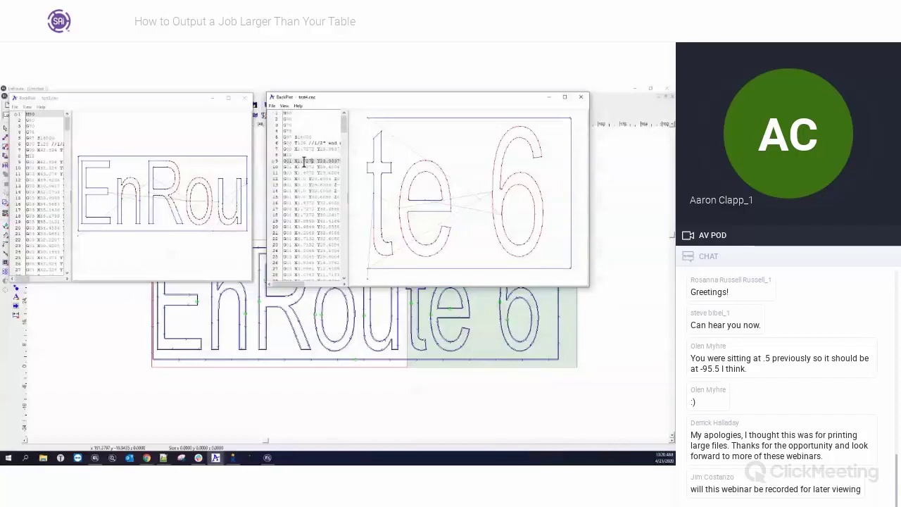
{"action": "key", "text": "Down"}
{"action": "left_click", "coordinate": [285, 106]}
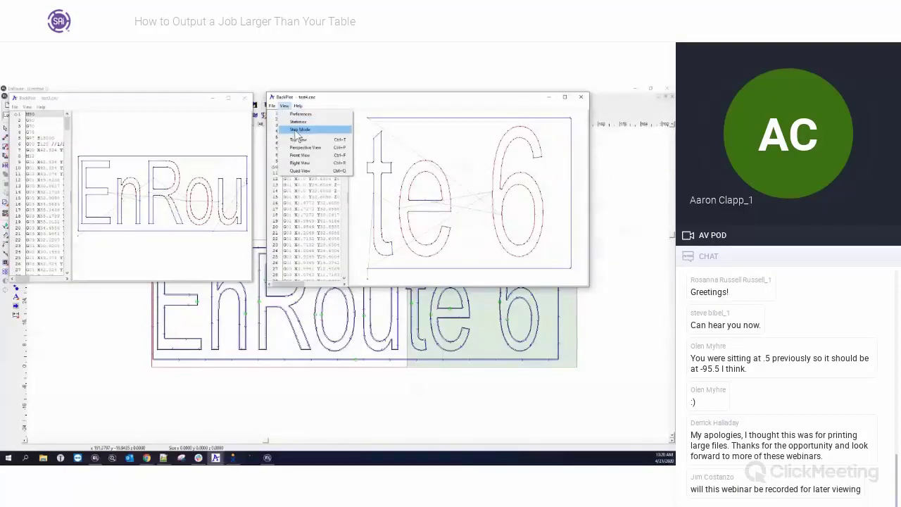
{"action": "left_click", "coordinate": [297, 130]}
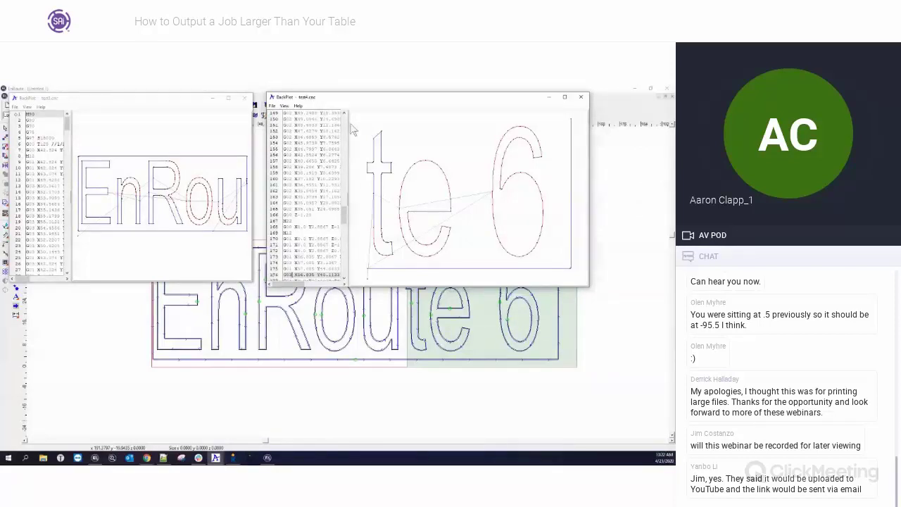
- Return to EnRoute and set the plate height to 160 in
{"action": "left_click", "coordinate": [610, 314]}
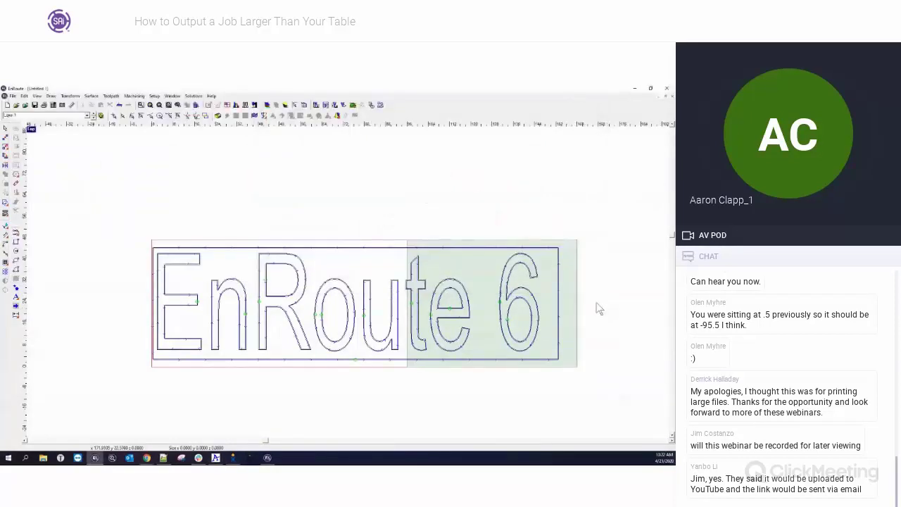
{"action": "scroll", "coordinate": [169, 174], "scroll_direction": "down", "scroll_amount": 2}
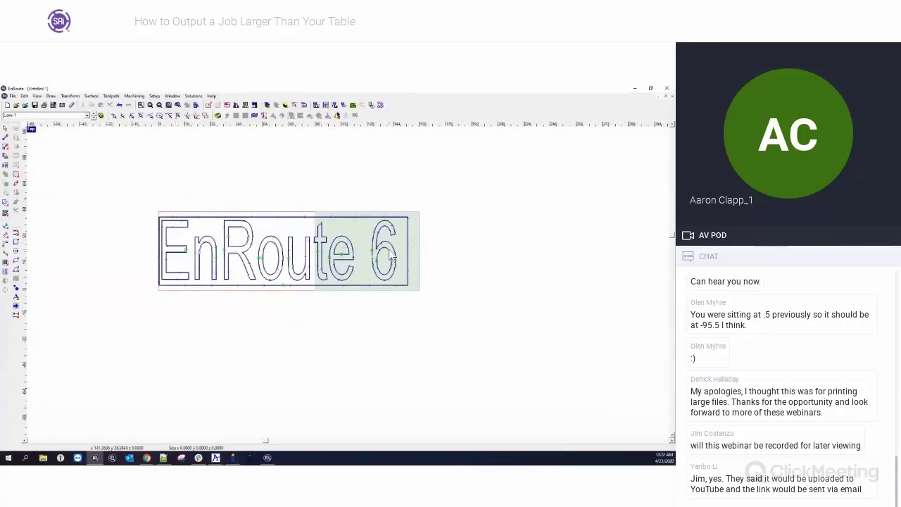
{"action": "left_click", "coordinate": [209, 105]}
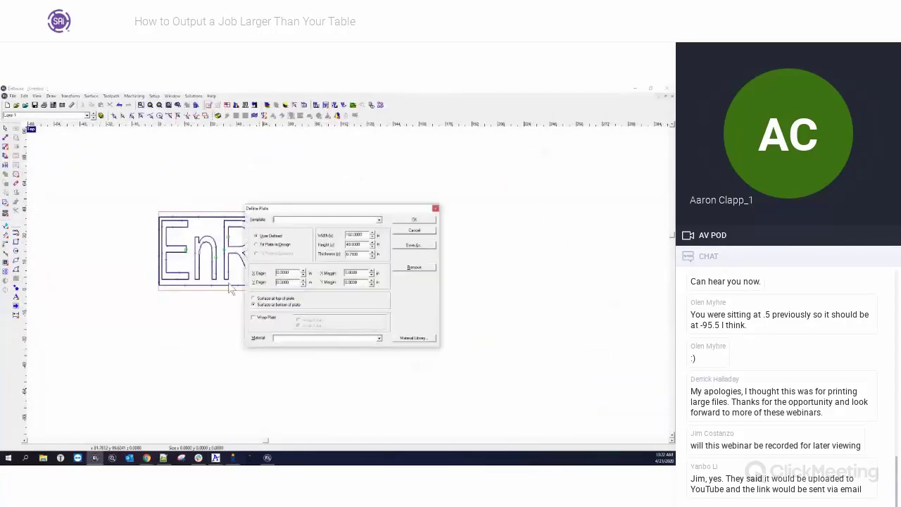
{"action": "left_click_drag", "start_coordinate": [366, 244], "coordinate": [338, 244]}
{"action": "type", "text": "100"}
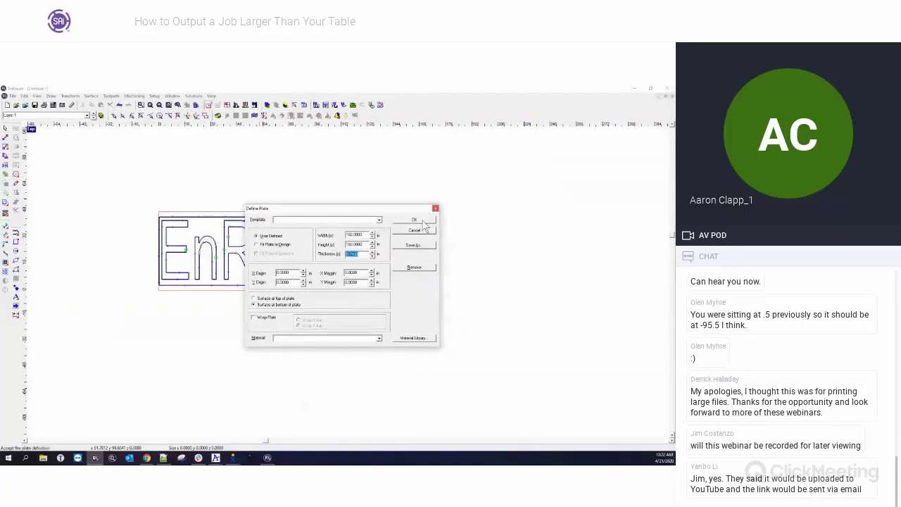
{"action": "left_click", "coordinate": [421, 220]}
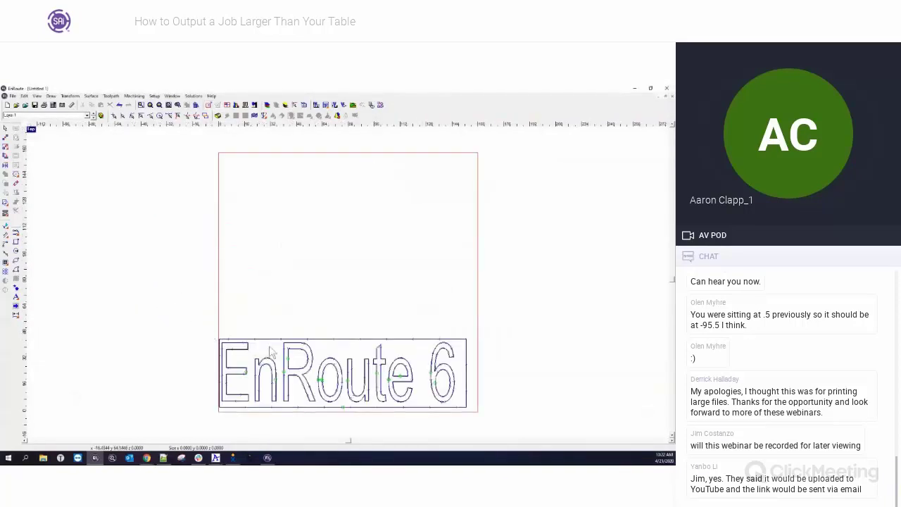
- Stretch the whole sign design to about 157 by 131 in and move it up to center it on the plate
{"action": "left_click_drag", "start_coordinate": [191, 310], "coordinate": [487, 424]}
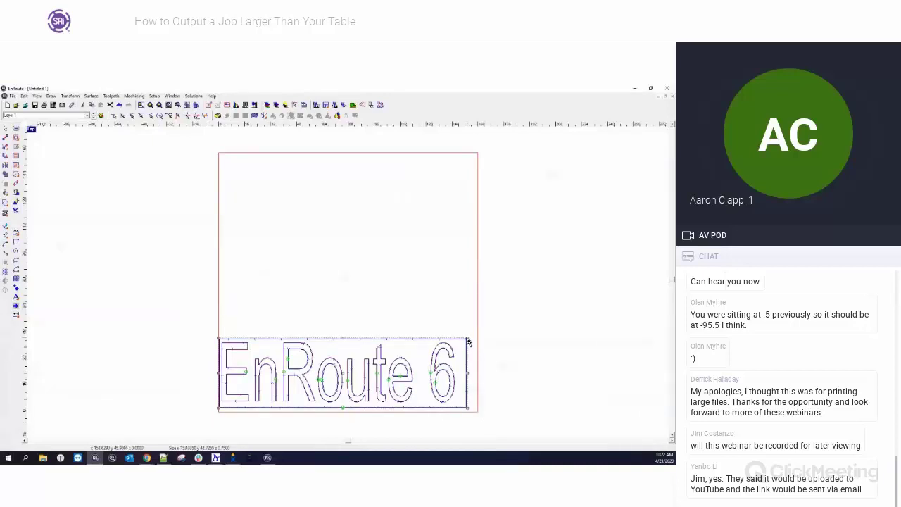
{"action": "left_click_drag", "start_coordinate": [468, 343], "coordinate": [475, 196]}
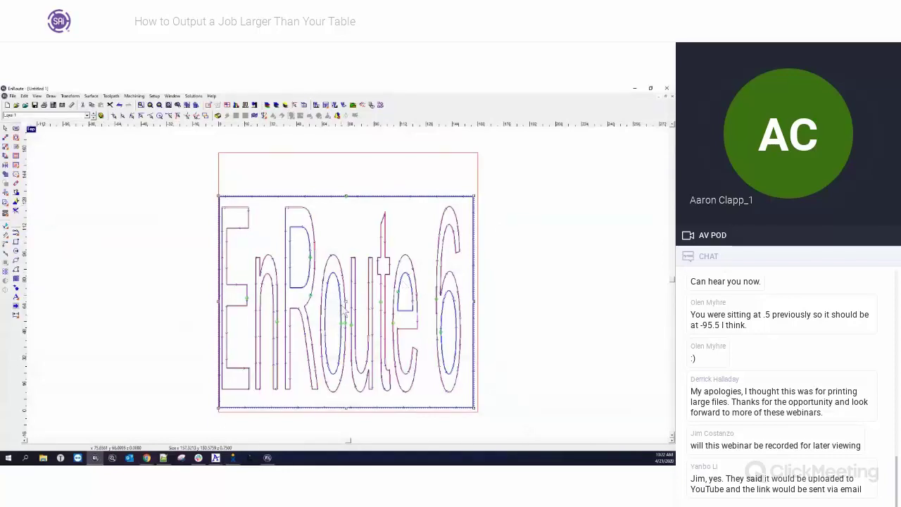
{"action": "left_click_drag", "start_coordinate": [345, 303], "coordinate": [348, 283]}
{"action": "left_click", "coordinate": [159, 240]}
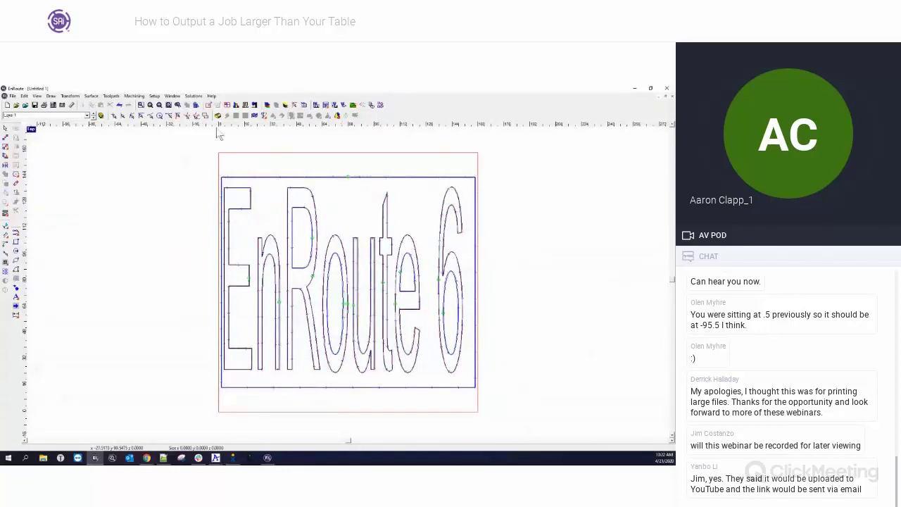
- Divide the plate into four columns and three rows of panels by adding three vertical and two horizontal dividers
{"action": "left_click", "coordinate": [228, 105]}
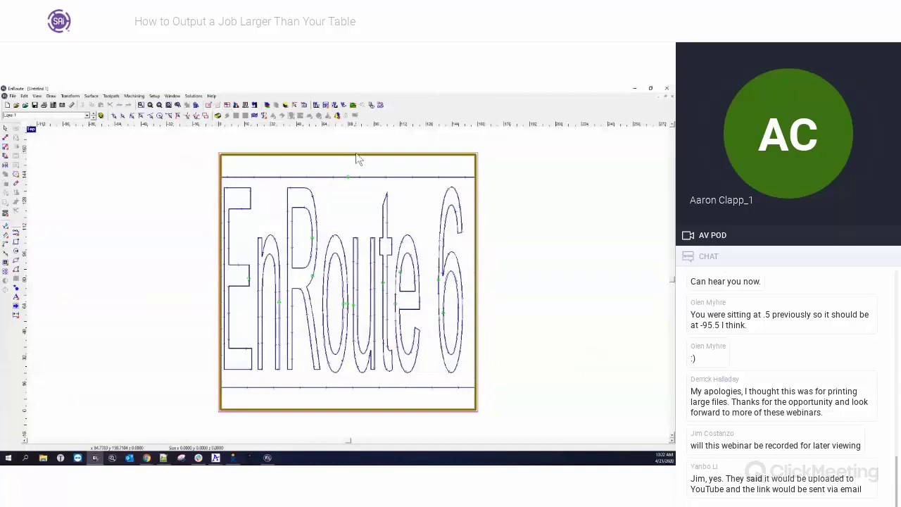
{"action": "left_click_drag", "start_coordinate": [350, 152], "coordinate": [345, 296]}
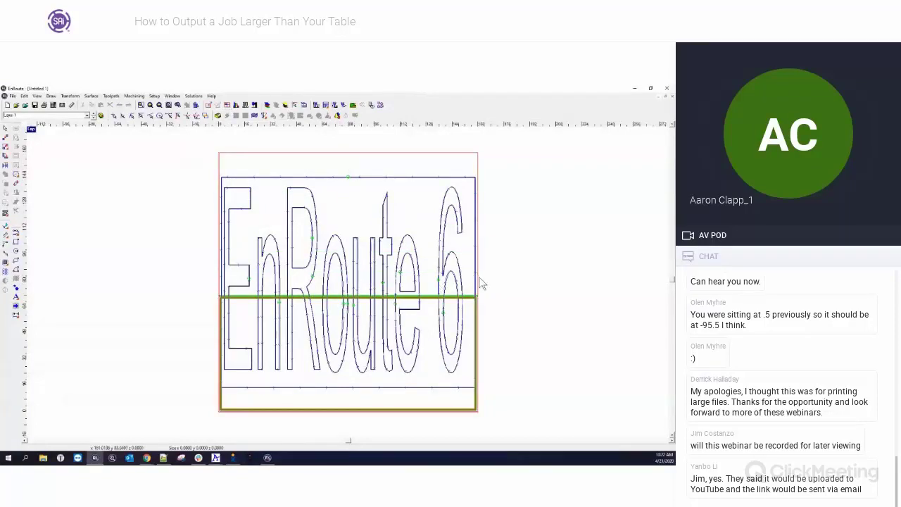
{"action": "left_click_drag", "start_coordinate": [478, 277], "coordinate": [354, 284]}
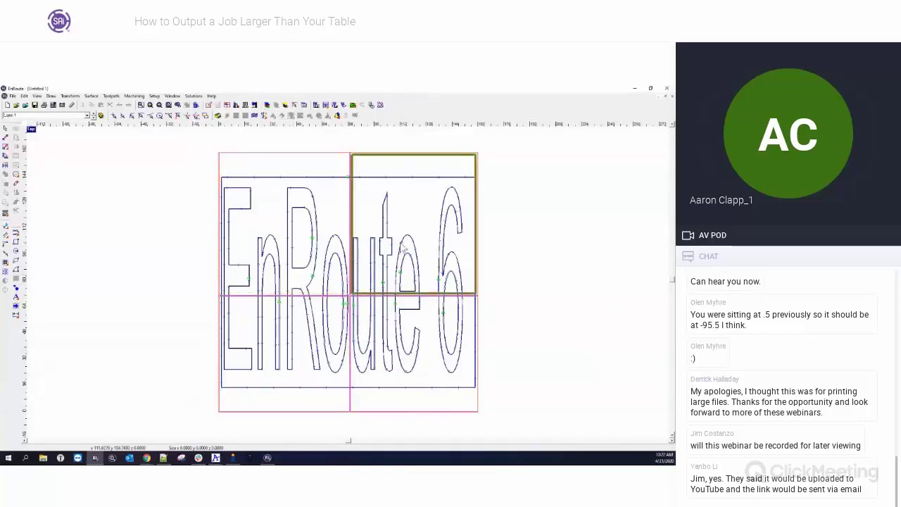
{"action": "left_click", "coordinate": [425, 322]}
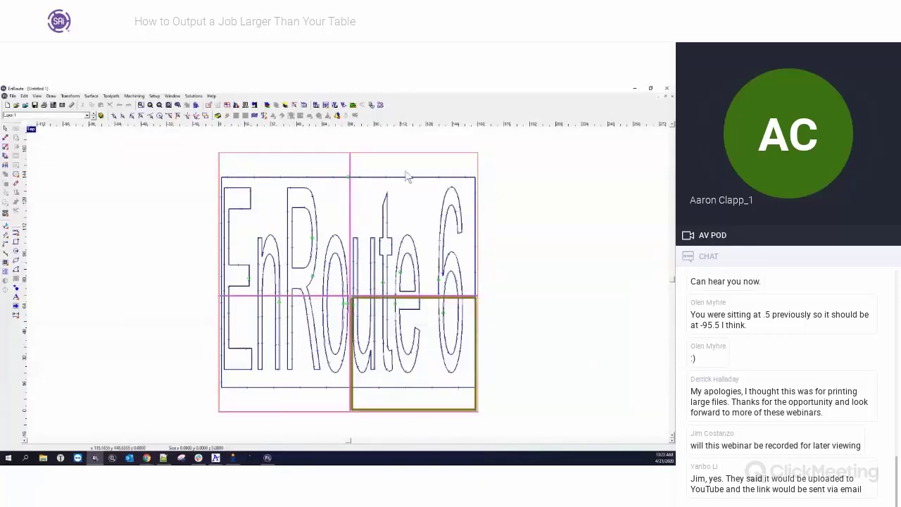
{"action": "left_click_drag", "start_coordinate": [406, 153], "coordinate": [397, 223]}
{"action": "left_click_drag", "start_coordinate": [219, 310], "coordinate": [284, 320]}
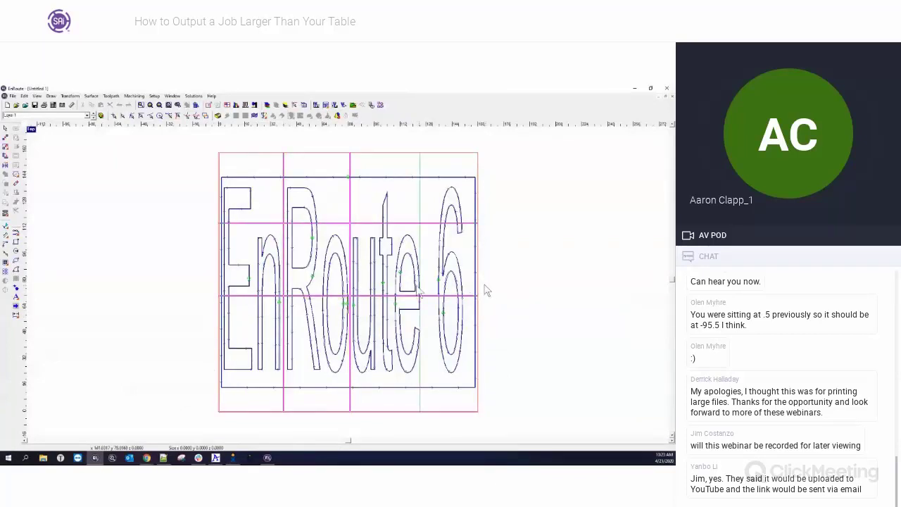
{"action": "left_click_drag", "start_coordinate": [410, 287], "coordinate": [417, 287]}
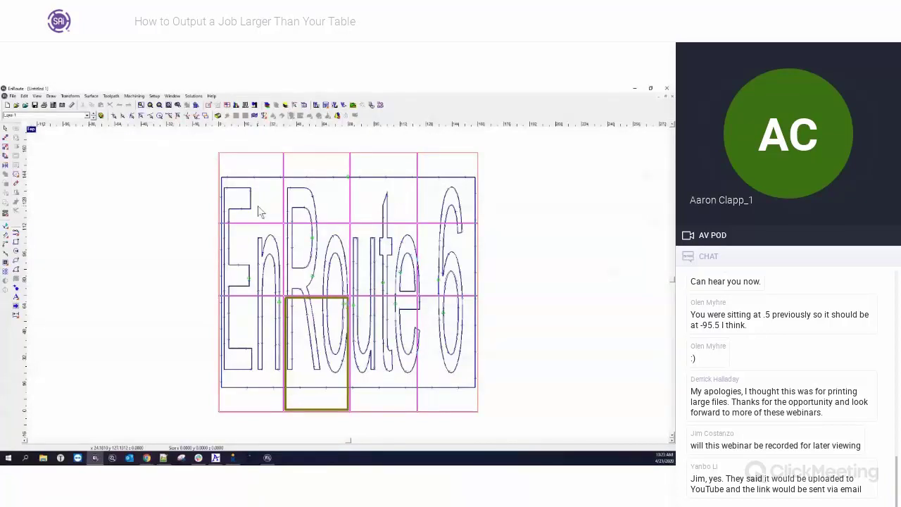
- Make the plate panel in the third column of the middle row active
{"action": "left_click", "coordinate": [322, 204]}
{"action": "left_click", "coordinate": [381, 204]}
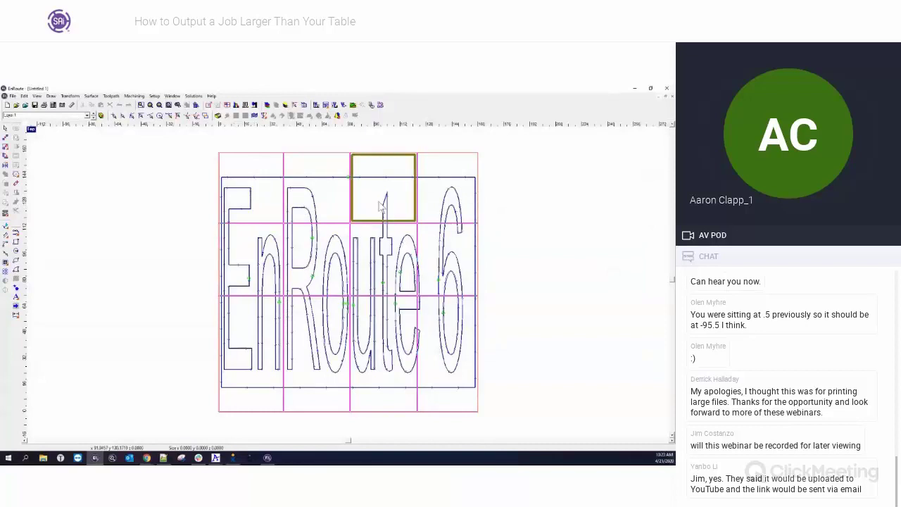
{"action": "left_click", "coordinate": [353, 162]}
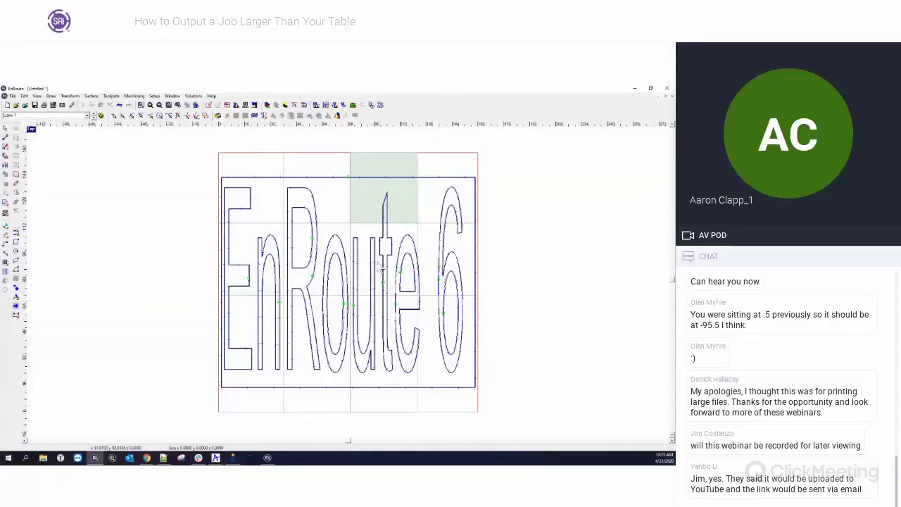
{"action": "left_click", "coordinate": [210, 111]}
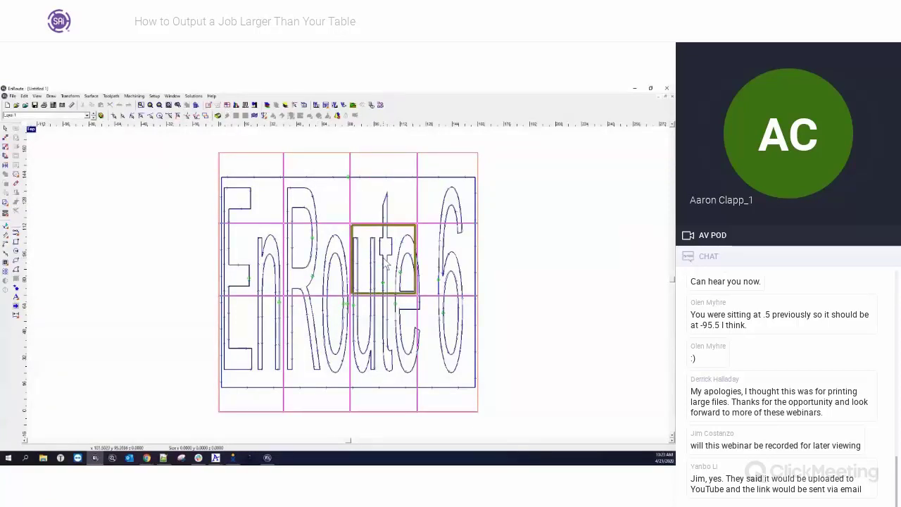
{"action": "left_click", "coordinate": [386, 263]}
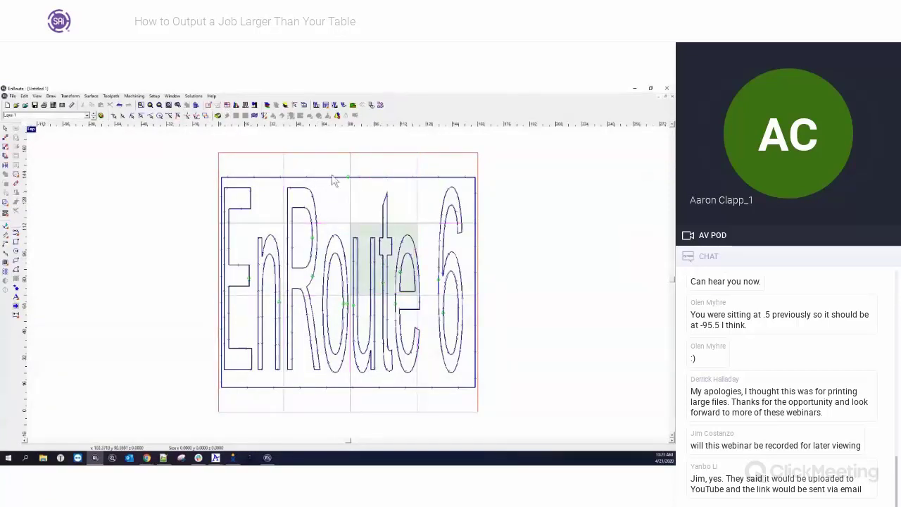
- Output the active panel's toolpaths to a desktop file named test5
{"action": "left_click", "coordinate": [316, 105]}
{"action": "key", "text": "Return"}
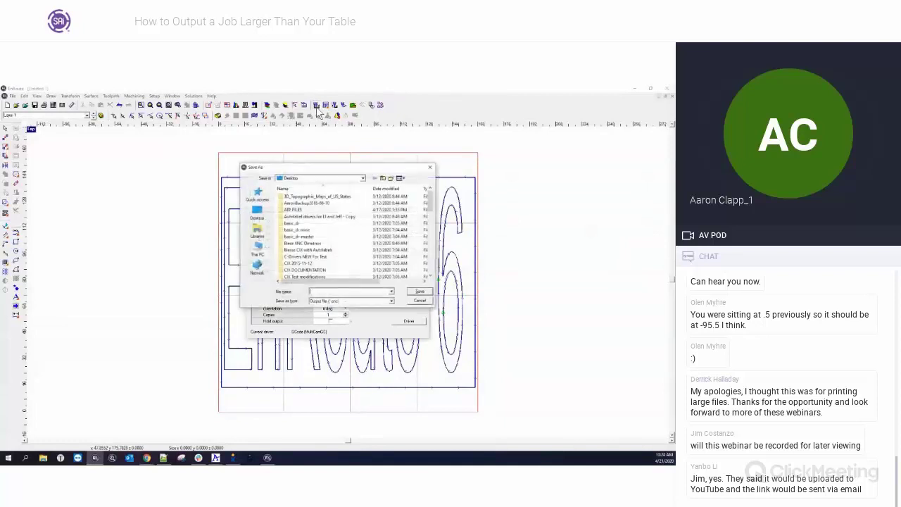
{"action": "type", "text": "test"}
{"action": "key", "text": "Return"}
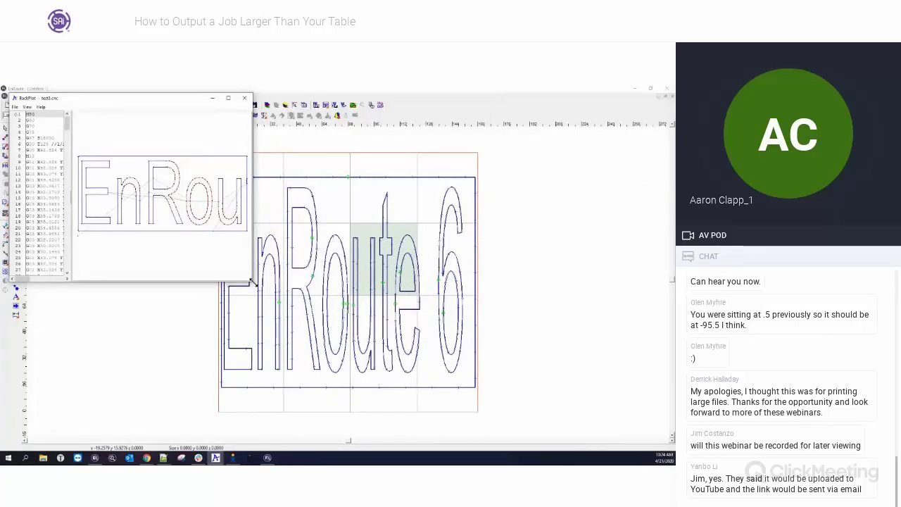
- Enlarge the BackPlot window, open test5.cnc from the desktop to view the panel's toolpaths, and return to EnRoute
{"action": "left_click_drag", "start_coordinate": [250, 280], "coordinate": [481, 417]}
{"action": "left_click", "coordinate": [15, 107]}
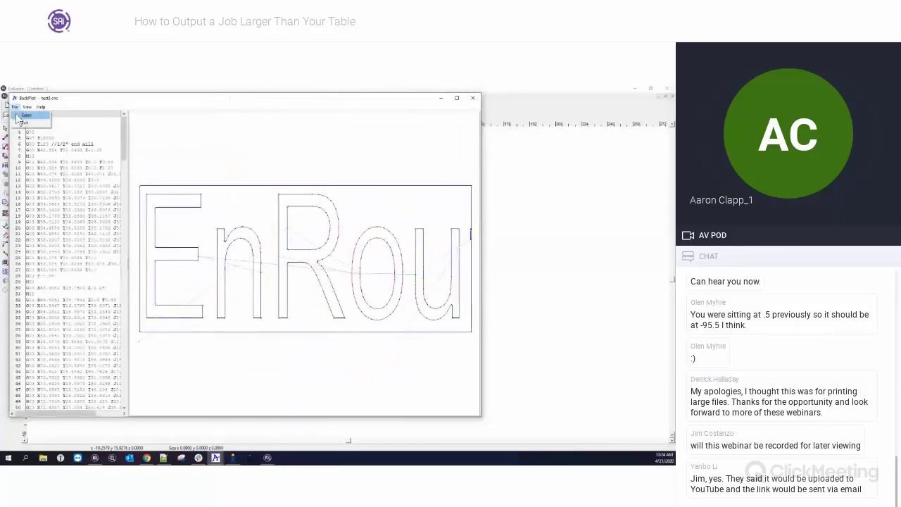
{"action": "left_click", "coordinate": [19, 115]}
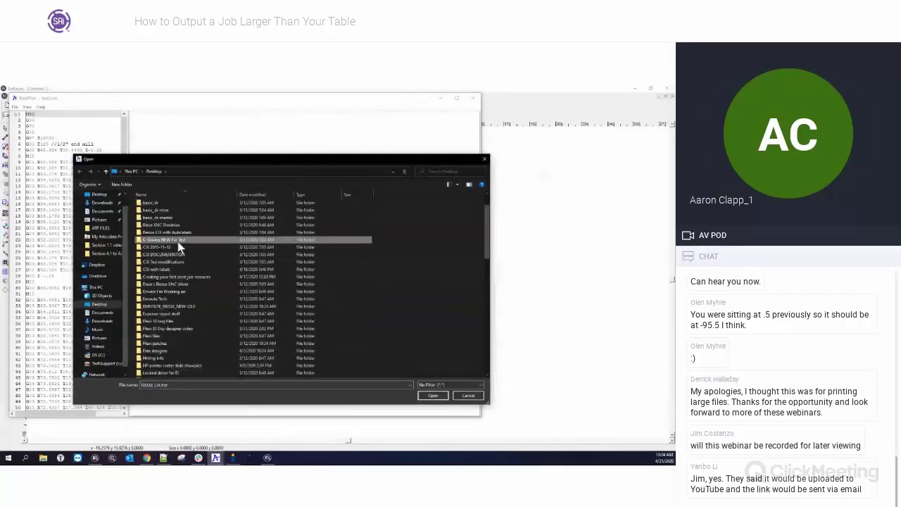
{"action": "key", "text": "b"}
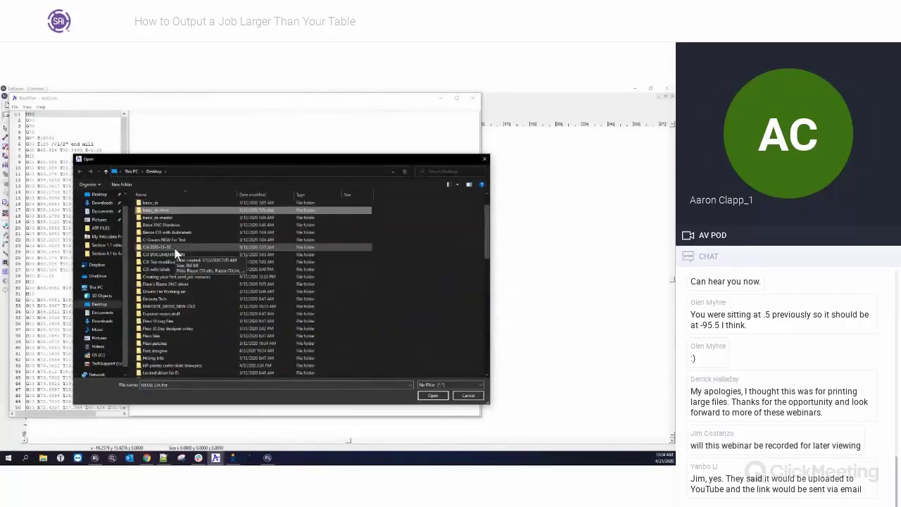
{"action": "type", "text": "test.cnc"}
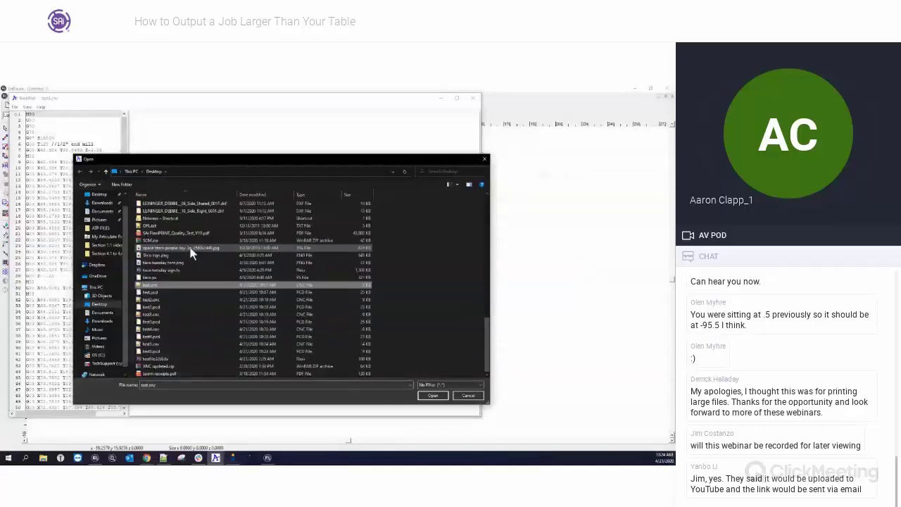
{"action": "left_click", "coordinate": [156, 344]}
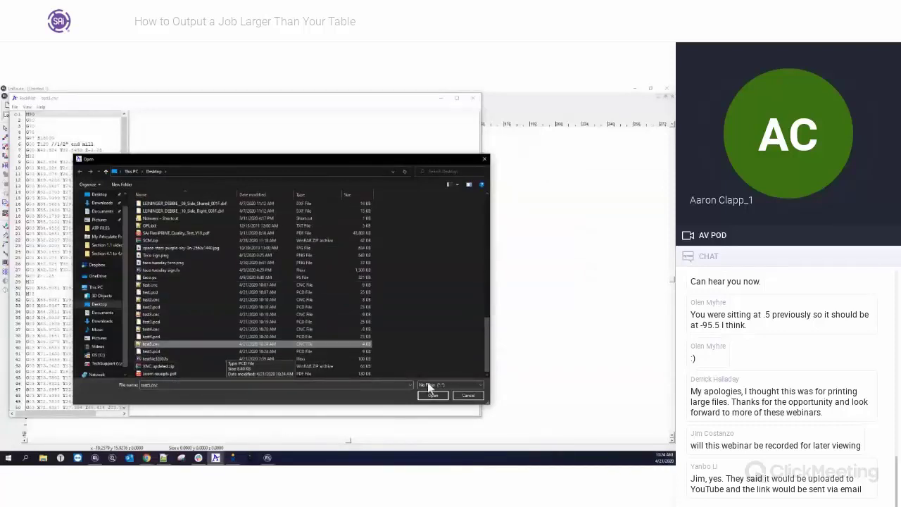
{"action": "left_click", "coordinate": [433, 395]}
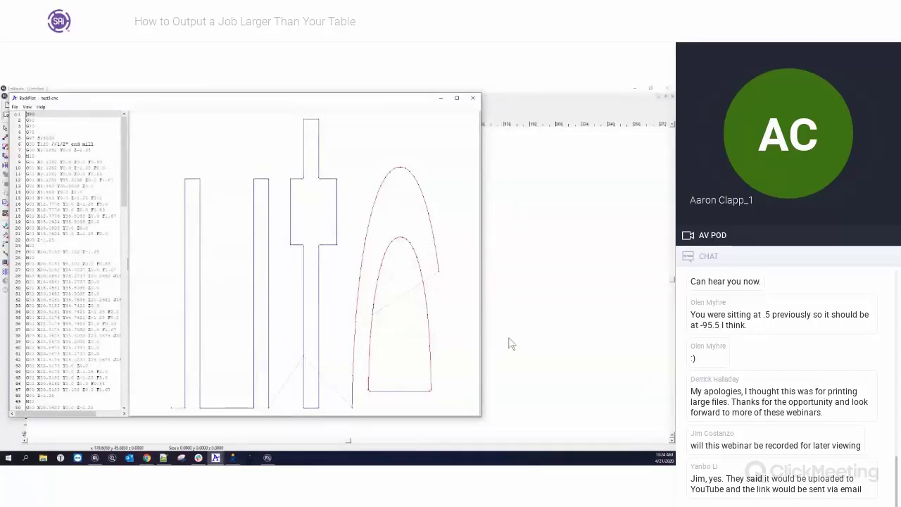
{"action": "key", "text": "alt+F4"}
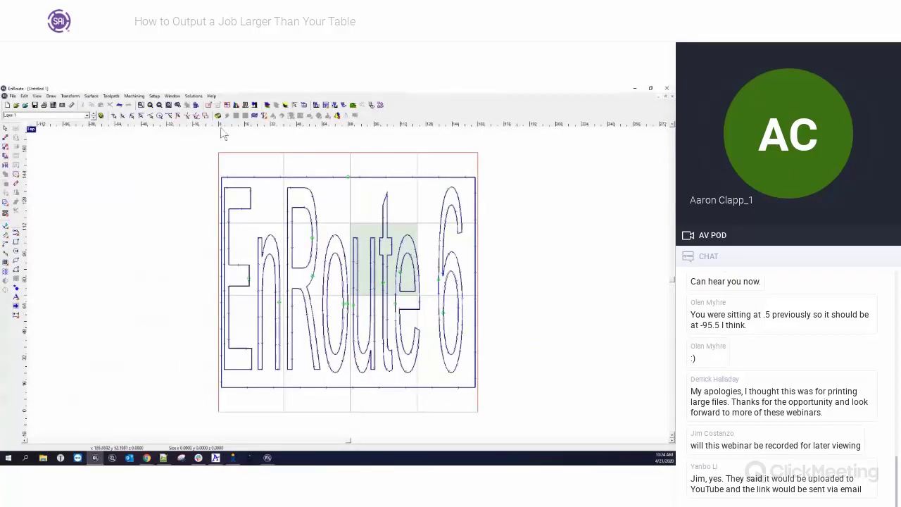
- Review the Clip toolpaths to plate option in the general preferences and close the dialog
{"action": "left_click", "coordinate": [159, 97]}
{"action": "left_click", "coordinate": [165, 140]}
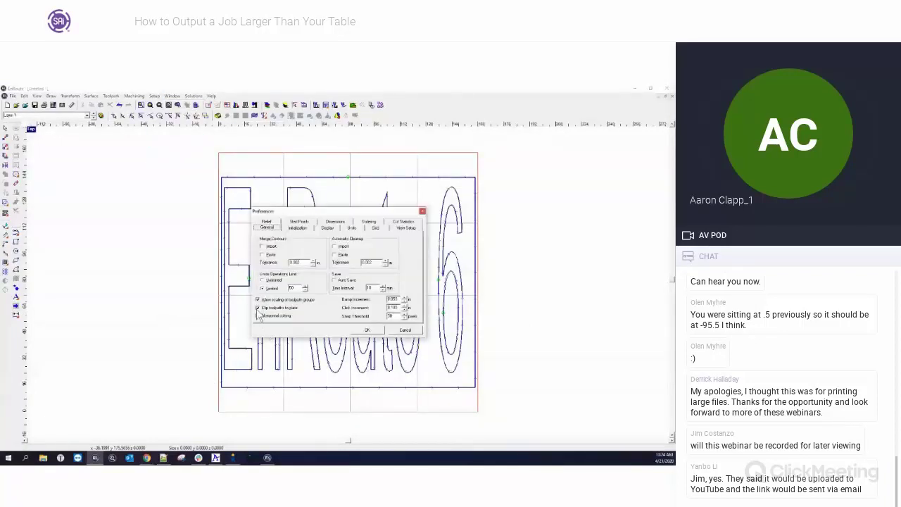
{"action": "left_click", "coordinate": [258, 316]}
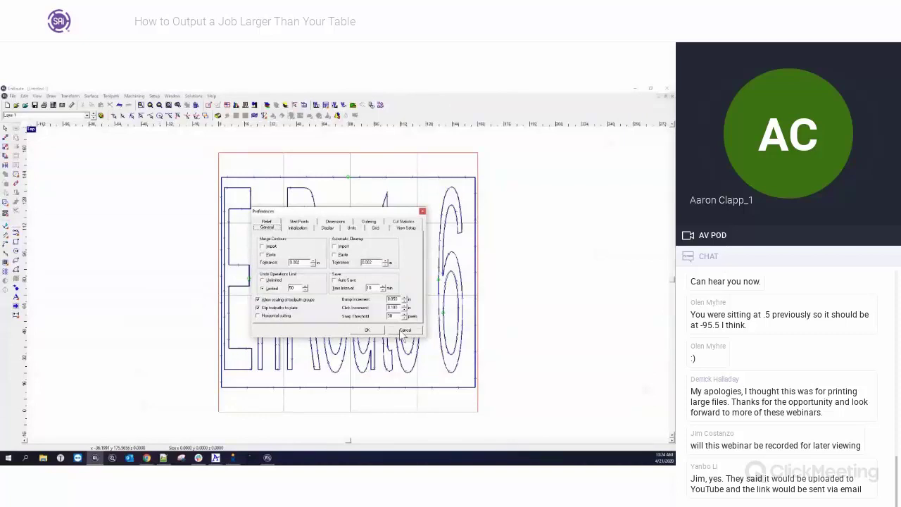
{"action": "left_click", "coordinate": [367, 331]}
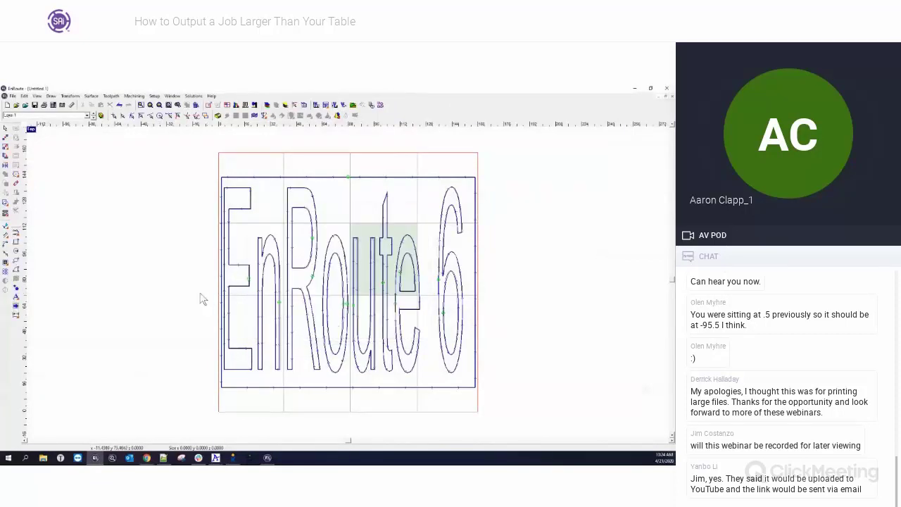
- Move the sign to the plate's lower-left corner and nudge it left and down so its outline overlaps the plate edges
{"action": "scroll", "coordinate": [306, 270], "scroll_direction": "up", "scroll_amount": 3}
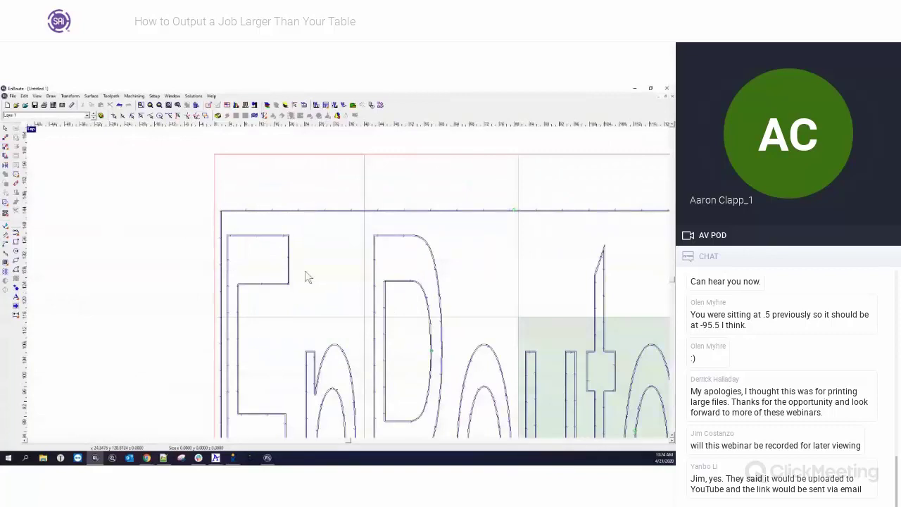
{"action": "left_click", "coordinate": [265, 209]}
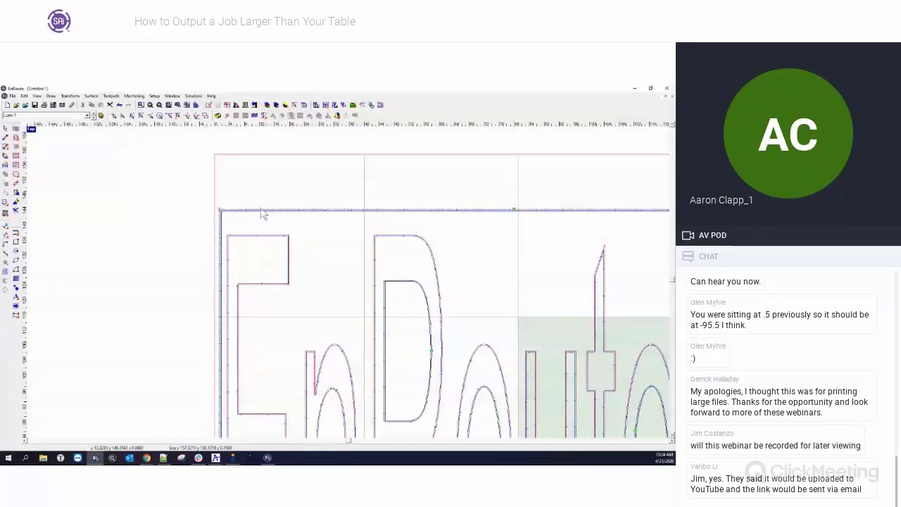
{"action": "scroll", "coordinate": [288, 169], "scroll_direction": "down", "scroll_amount": 2}
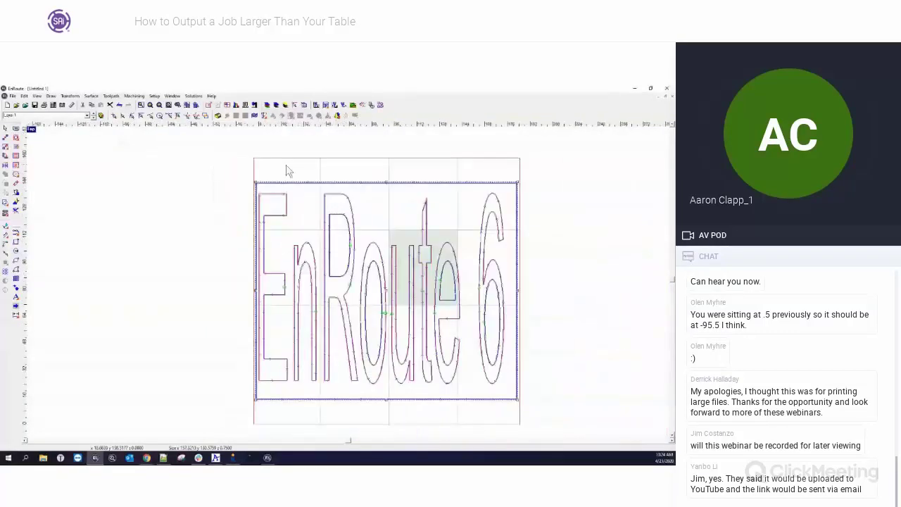
{"action": "scroll", "coordinate": [288, 169], "scroll_direction": "down", "scroll_amount": 1}
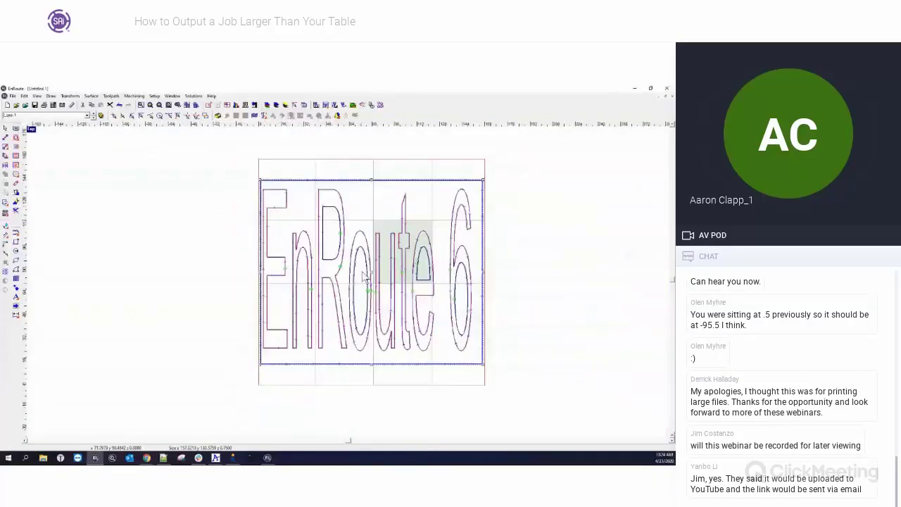
{"action": "left_click", "coordinate": [371, 295]}
{"action": "scroll", "coordinate": [207, 418], "scroll_direction": "up", "scroll_amount": 3}
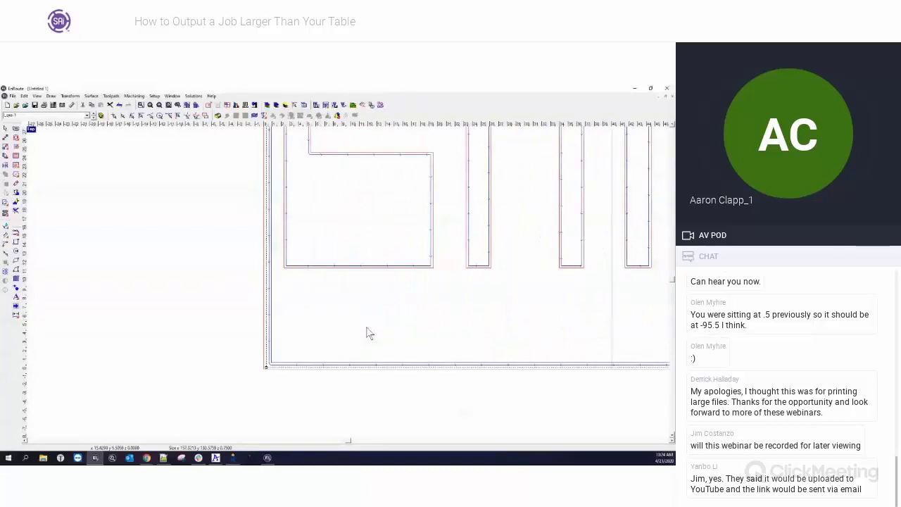
{"action": "key", "text": "Left"}
{"action": "key", "text": "Left"}
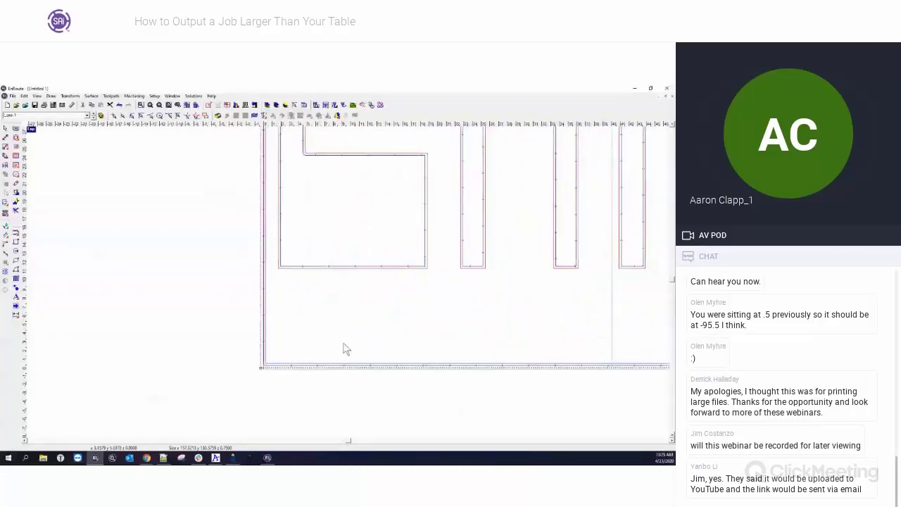
{"action": "key", "text": "Down"}
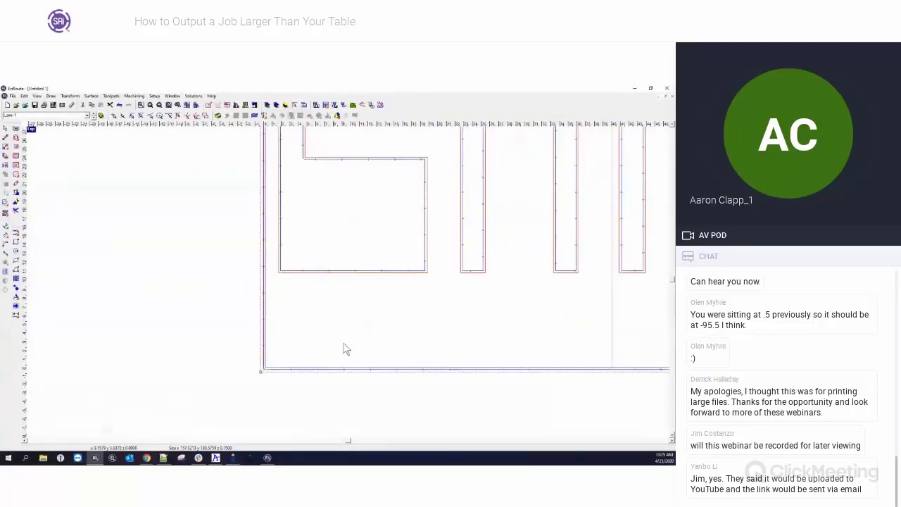
{"action": "key", "text": "Down"}
{"action": "key", "text": "Up"}
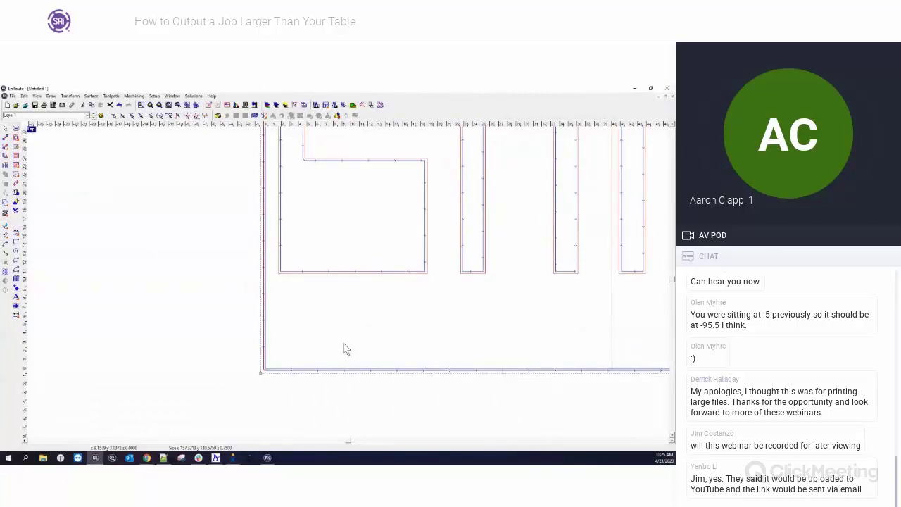
{"action": "scroll", "coordinate": [268, 373], "scroll_direction": "up", "scroll_amount": 5}
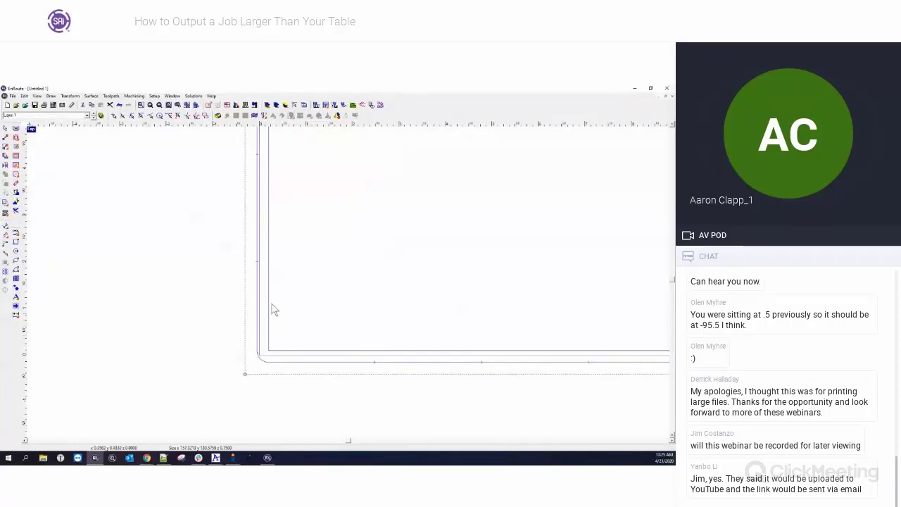
- Review the home type choices in the machine driver's home position settings and close the dialog
{"action": "left_click", "coordinate": [154, 95]}
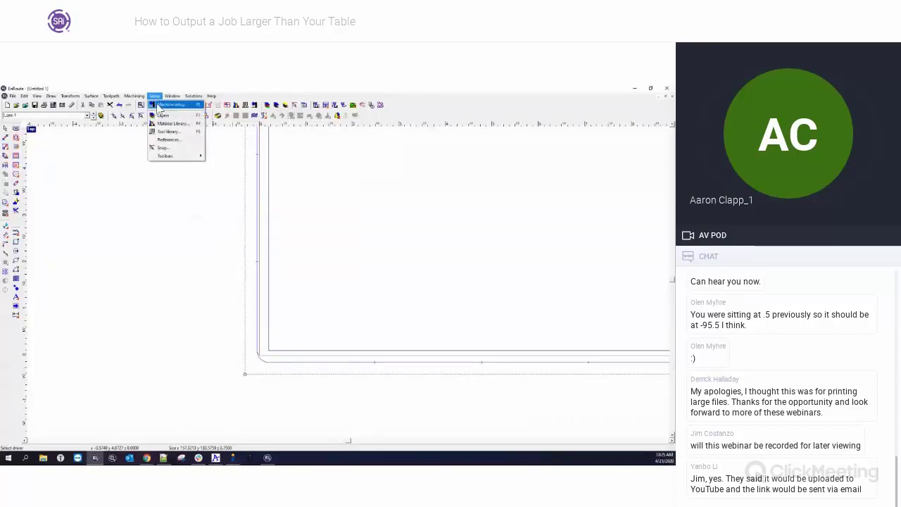
{"action": "left_click", "coordinate": [162, 104]}
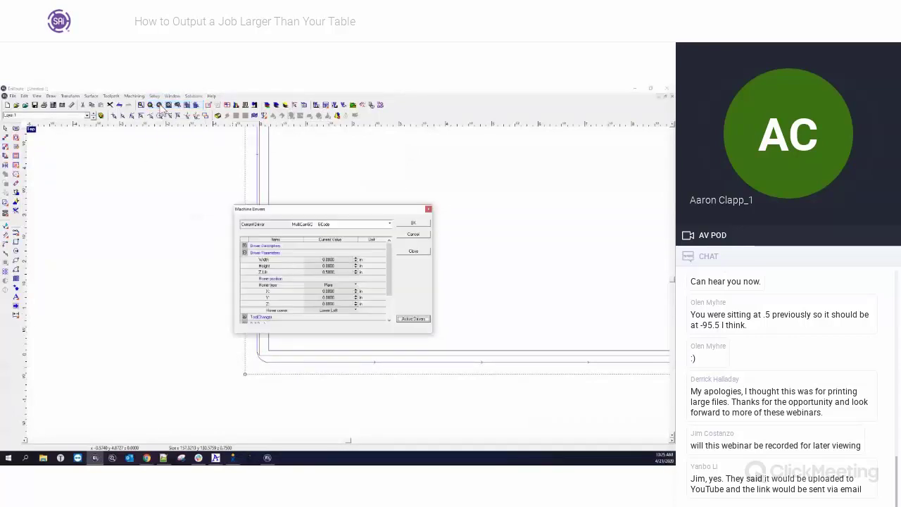
{"action": "left_click", "coordinate": [354, 286]}
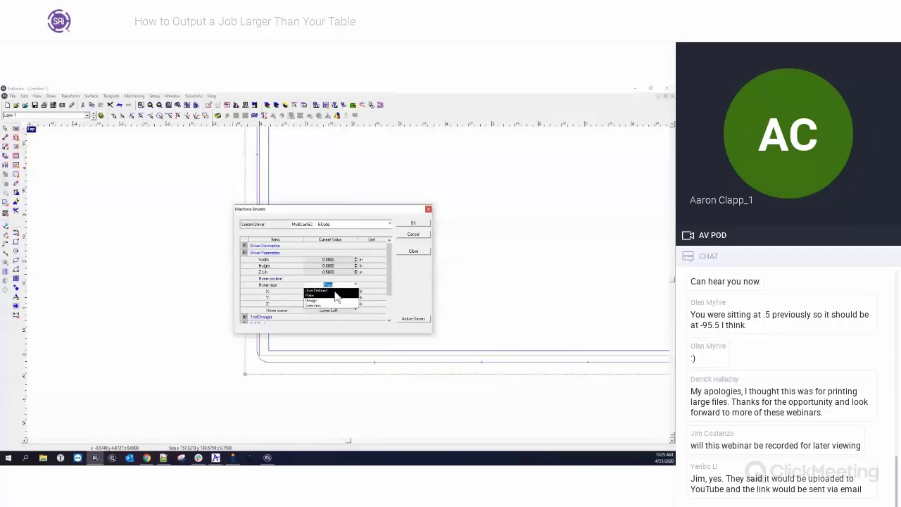
{"action": "left_click", "coordinate": [419, 226]}
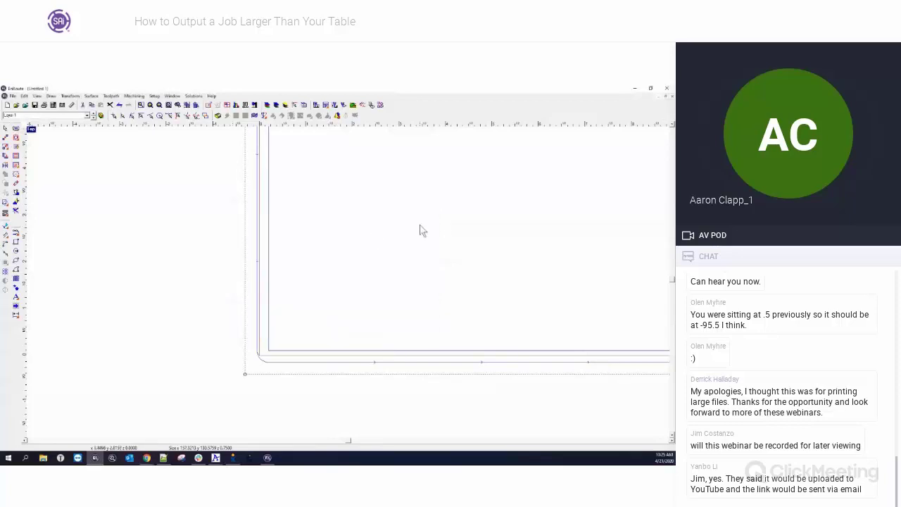
- Duplicate the complete sign twice, placing the copies one above the other in the empty area right of the plate
{"action": "left_click", "coordinate": [196, 284]}
{"action": "scroll", "coordinate": [197, 295], "scroll_direction": "down", "scroll_amount": 5}
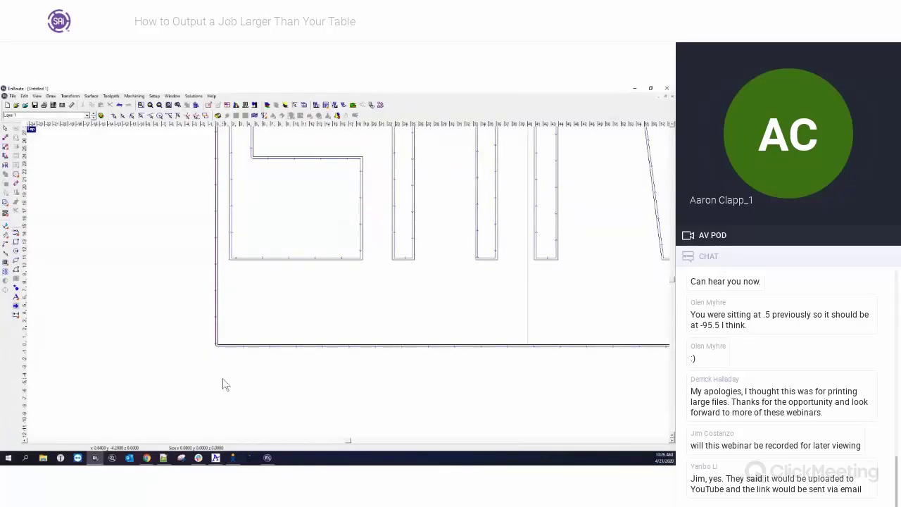
{"action": "scroll", "coordinate": [197, 359], "scroll_direction": "down", "scroll_amount": 2}
{"action": "scroll", "coordinate": [197, 359], "scroll_direction": "down", "scroll_amount": 3}
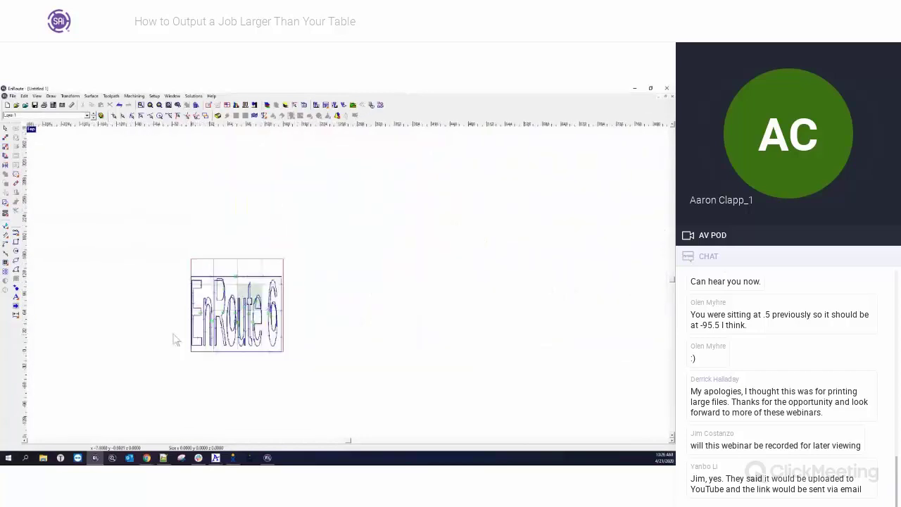
{"action": "left_click_drag", "start_coordinate": [178, 259], "coordinate": [313, 373]}
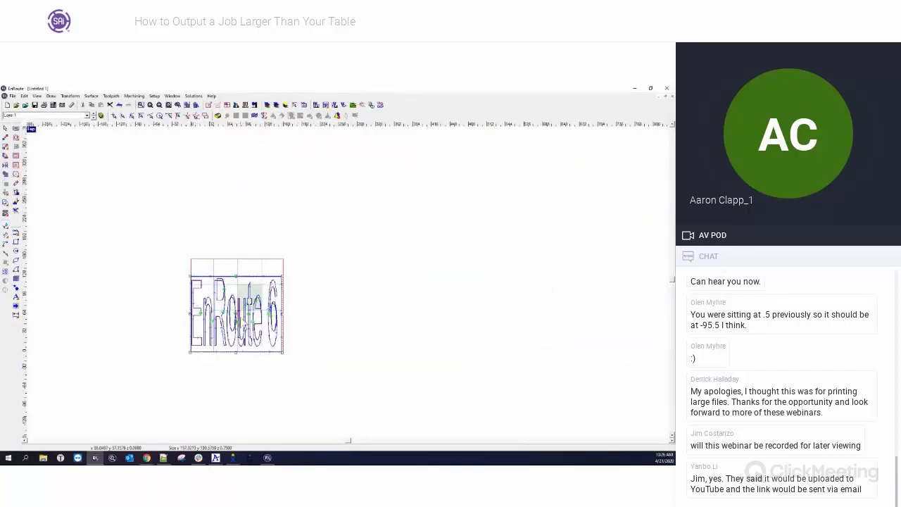
{"action": "left_click_drag", "start_coordinate": [236, 315], "coordinate": [394, 373], "text": "ctrl"}
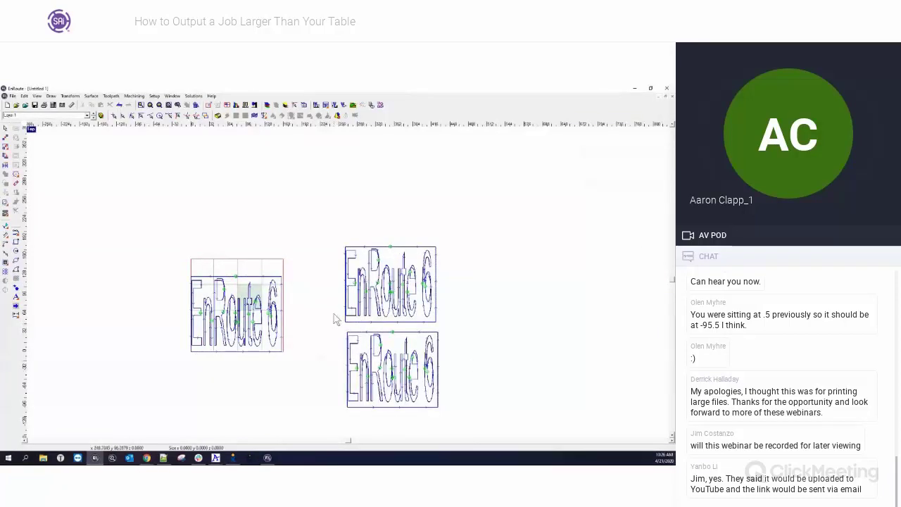
- Center the original sign on the plate and clear the selection
{"action": "scroll", "coordinate": [181, 335], "scroll_direction": "up", "scroll_amount": 5}
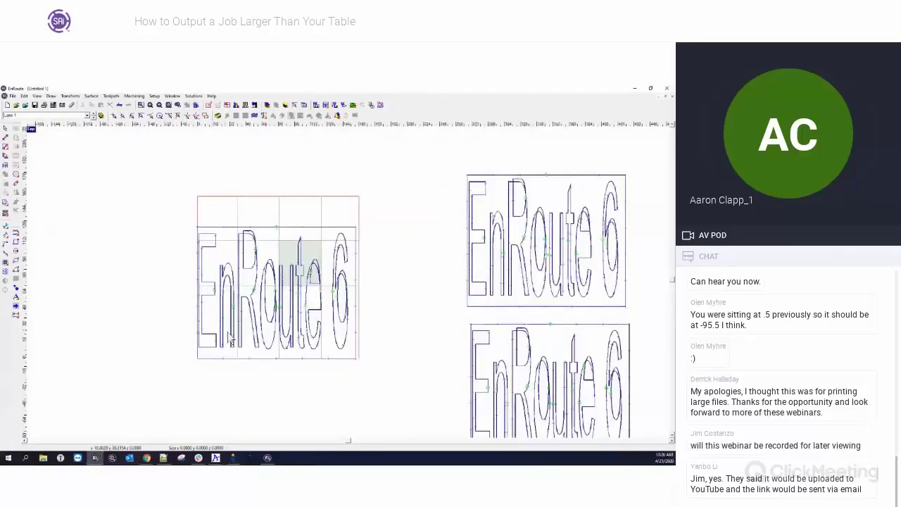
{"action": "left_click", "coordinate": [232, 341]}
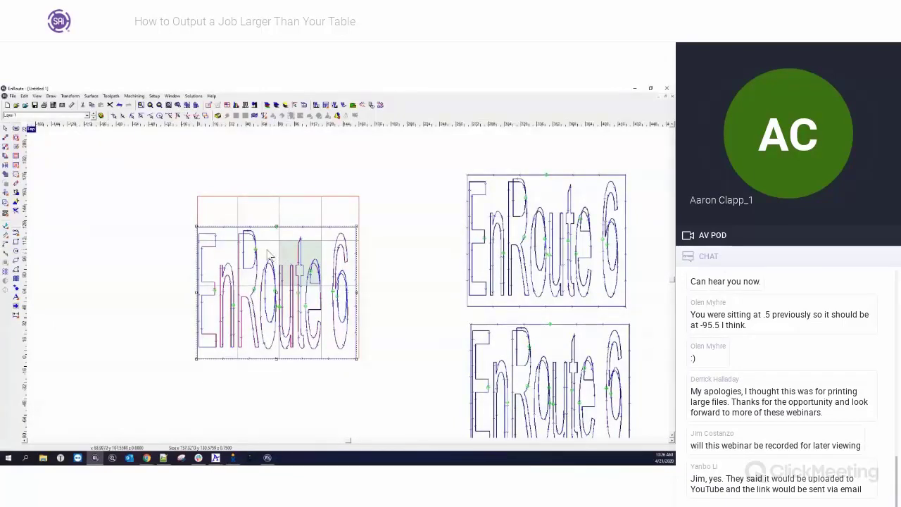
{"action": "key", "text": "F5"}
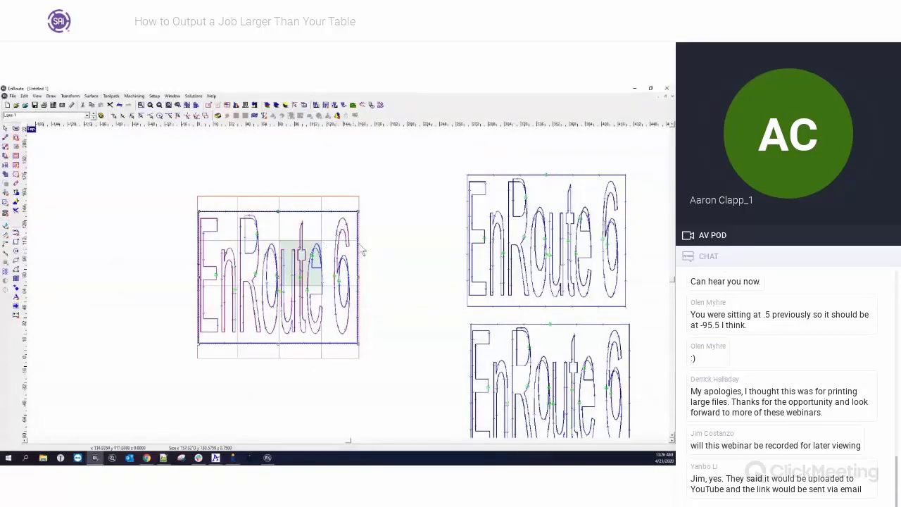
{"action": "left_click", "coordinate": [381, 253]}
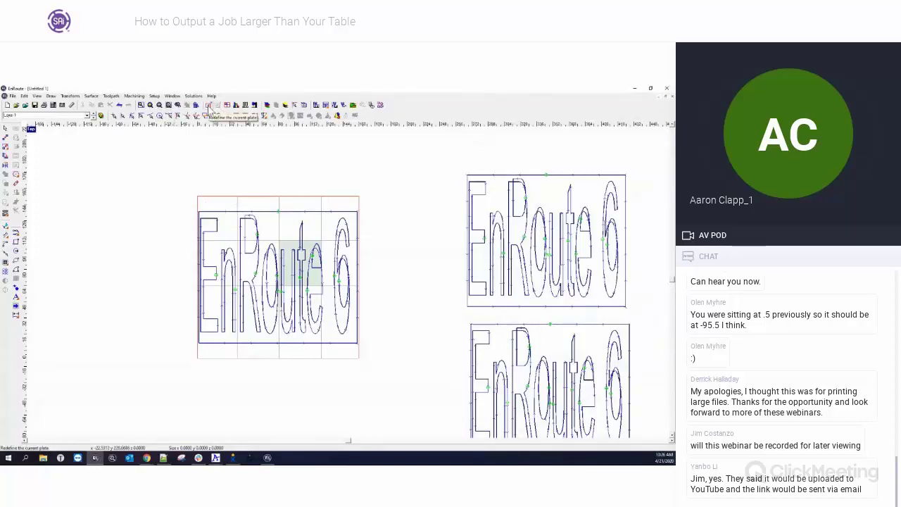
- Turn off the Clip toolpaths to plate option in the general preferences
{"action": "left_click", "coordinate": [154, 96]}
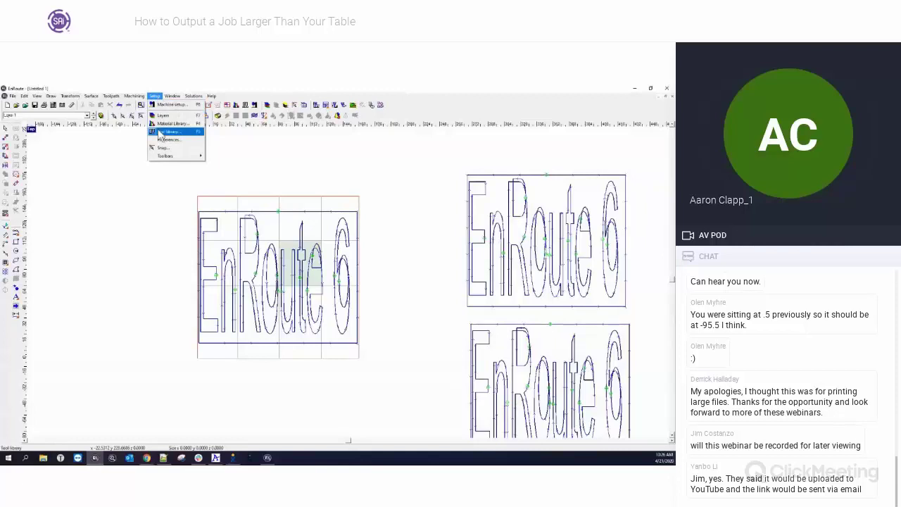
{"action": "left_click", "coordinate": [162, 140]}
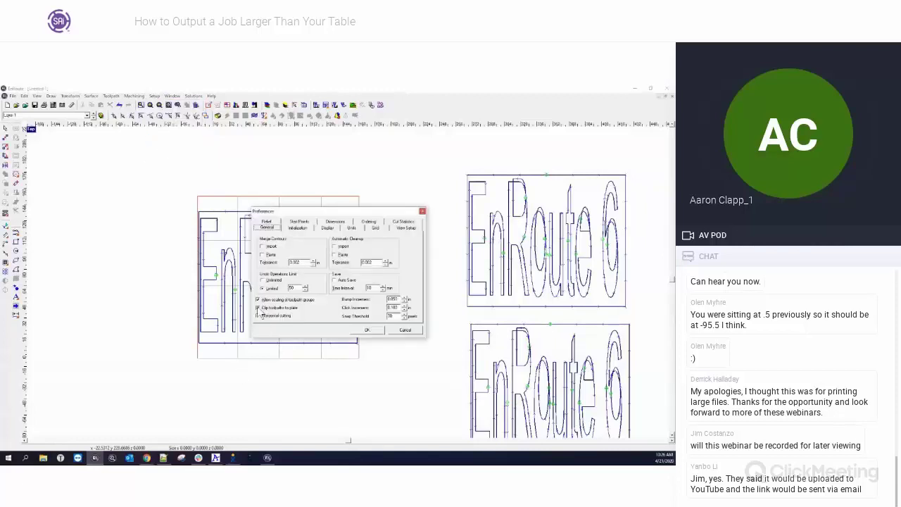
{"action": "left_click", "coordinate": [258, 308]}
{"action": "left_click", "coordinate": [366, 330]}
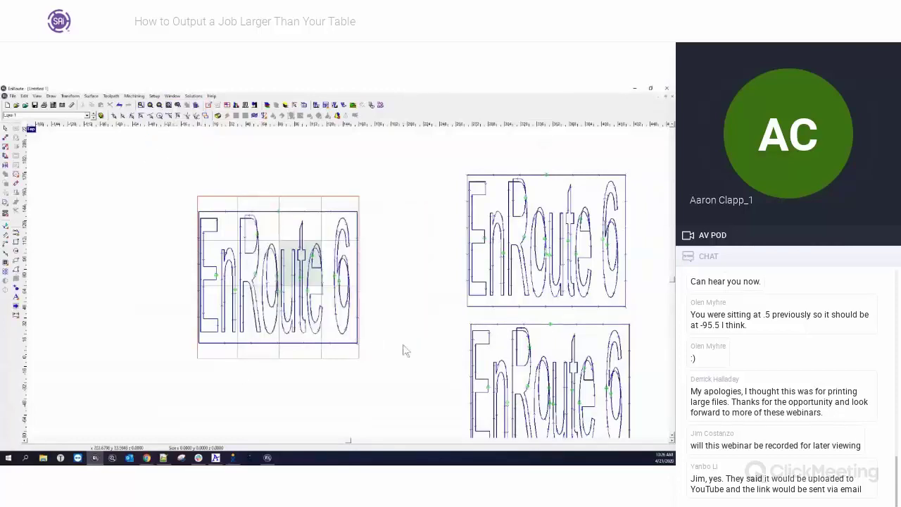
- Review the Selected and All toolpaths output options for the sign on the plate, and leave without outputting
{"action": "left_click_drag", "start_coordinate": [179, 183], "coordinate": [394, 380]}
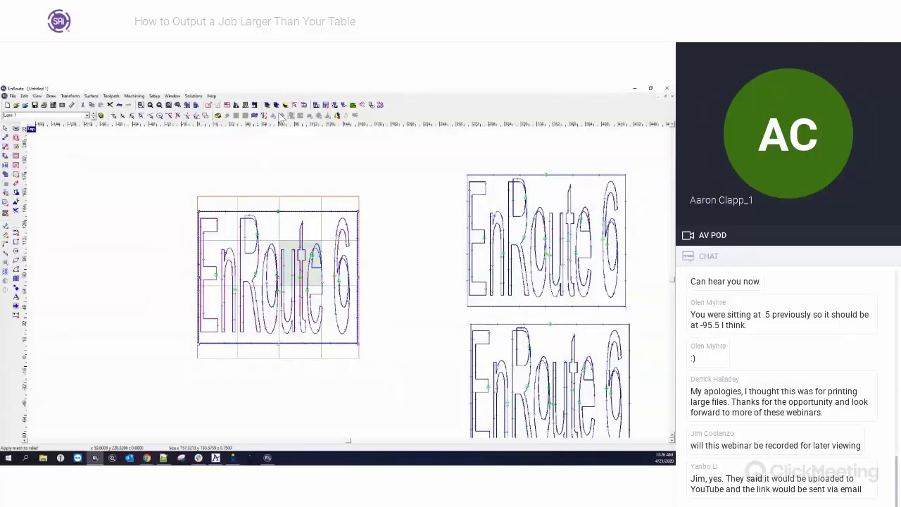
{"action": "left_click", "coordinate": [316, 105]}
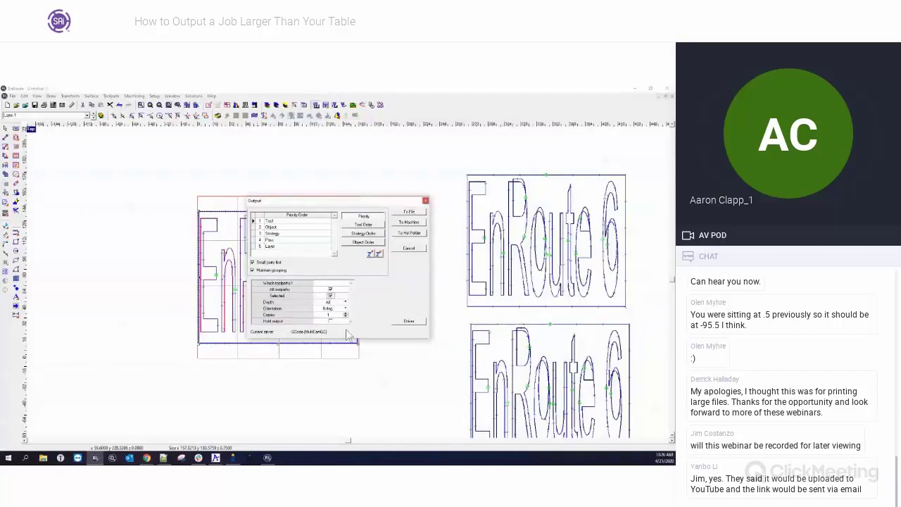
{"action": "left_click", "coordinate": [330, 289]}
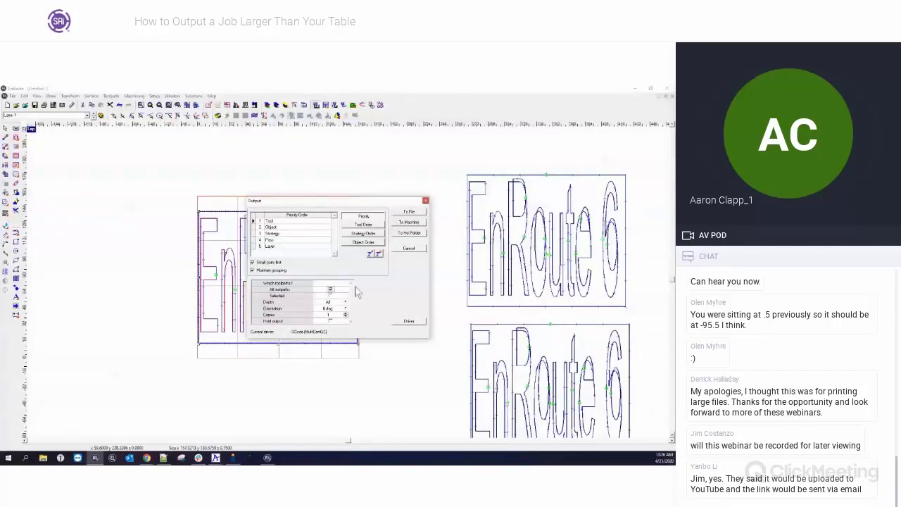
{"action": "left_click", "coordinate": [425, 202]}
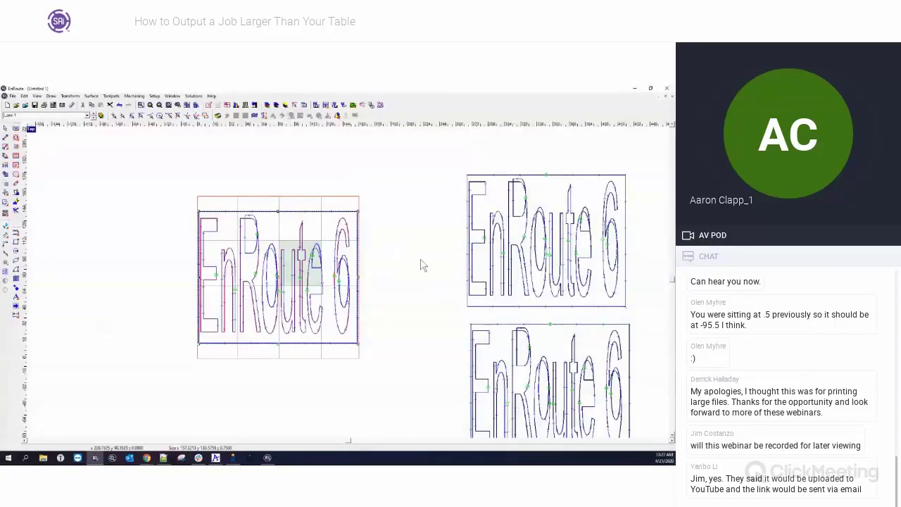
{"action": "left_click", "coordinate": [402, 275]}
- Delete both sign copies beside the plate
{"action": "scroll", "coordinate": [403, 276], "scroll_direction": "down", "scroll_amount": 1}
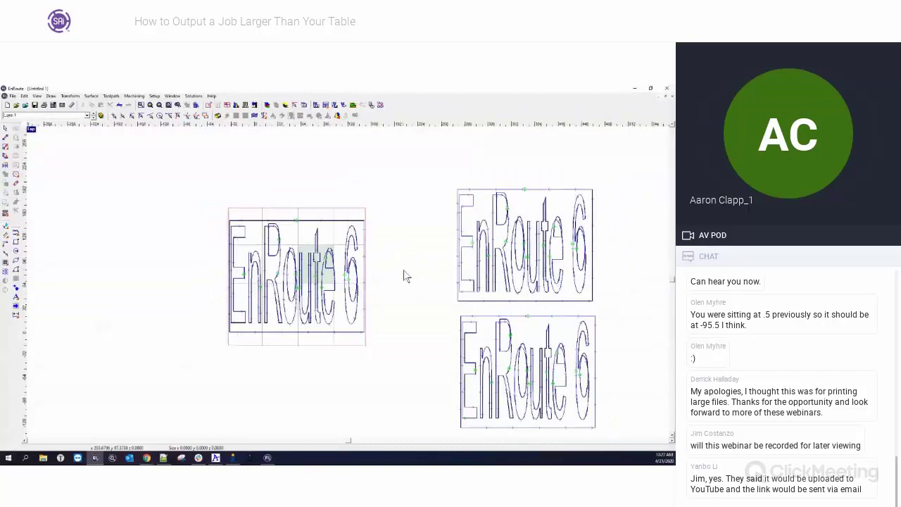
{"action": "scroll", "coordinate": [381, 364], "scroll_direction": "up", "scroll_amount": 3}
{"action": "scroll", "coordinate": [280, 284], "scroll_direction": "down", "scroll_amount": 4}
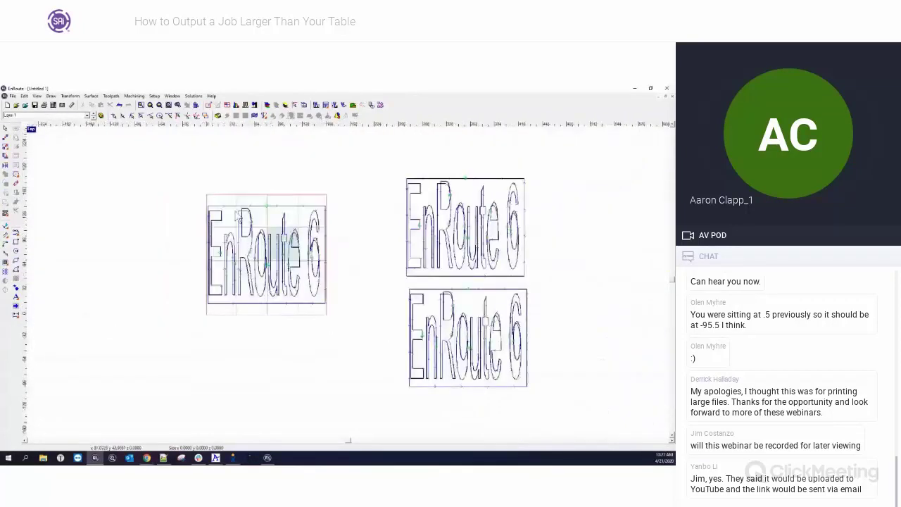
{"action": "scroll", "coordinate": [236, 219], "scroll_direction": "up", "scroll_amount": 2}
{"action": "scroll", "coordinate": [233, 282], "scroll_direction": "down", "scroll_amount": 1}
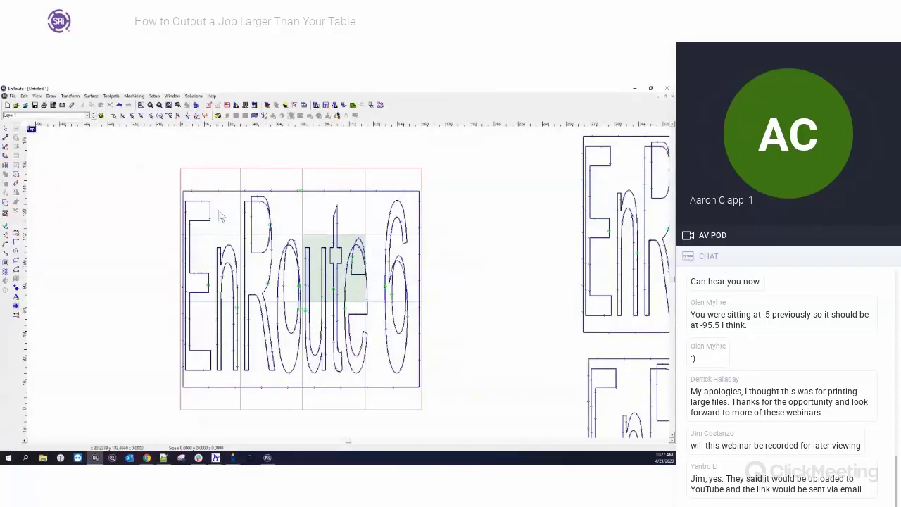
{"action": "scroll", "coordinate": [440, 270], "scroll_direction": "down", "scroll_amount": 2}
{"action": "left_click_drag", "start_coordinate": [486, 178], "coordinate": [655, 424]}
{"action": "key", "text": "Delete"}
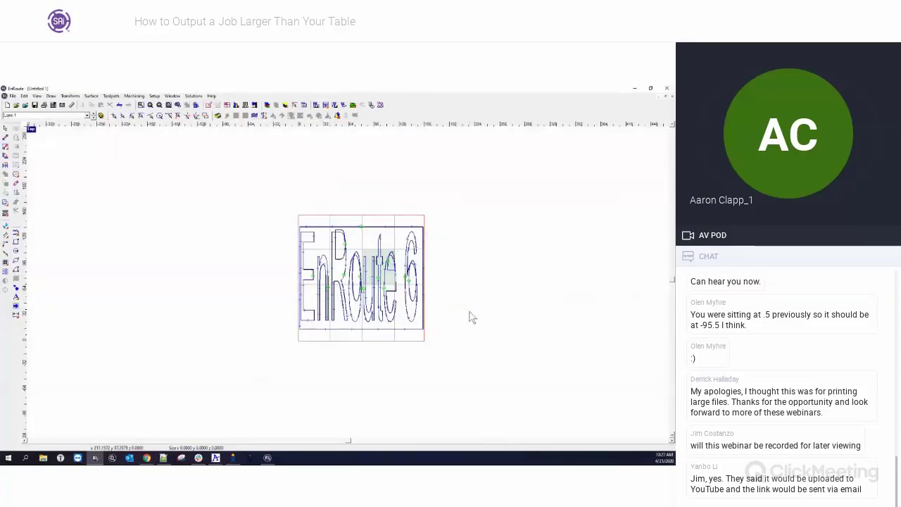
- Move the whole sign off the plate into the empty area on its left
{"action": "scroll", "coordinate": [348, 280], "scroll_direction": "up", "scroll_amount": 2}
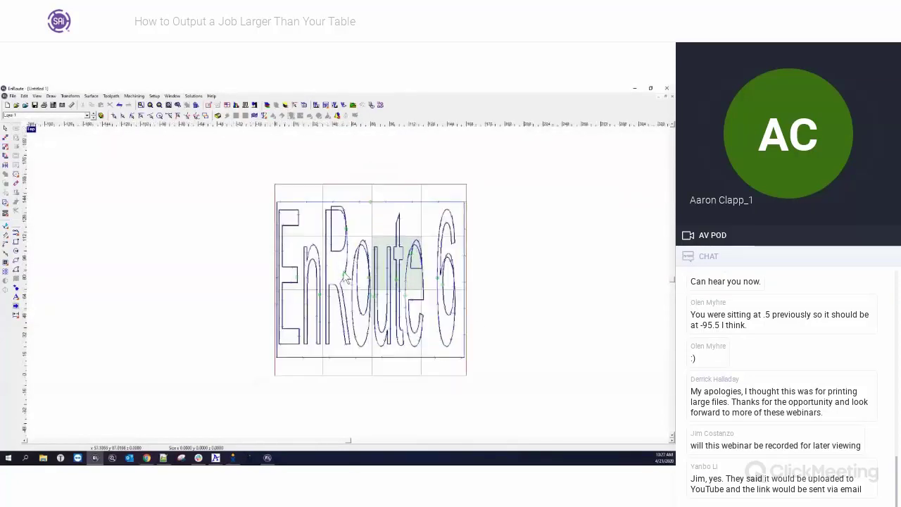
{"action": "left_click_drag", "start_coordinate": [255, 168], "coordinate": [491, 368]}
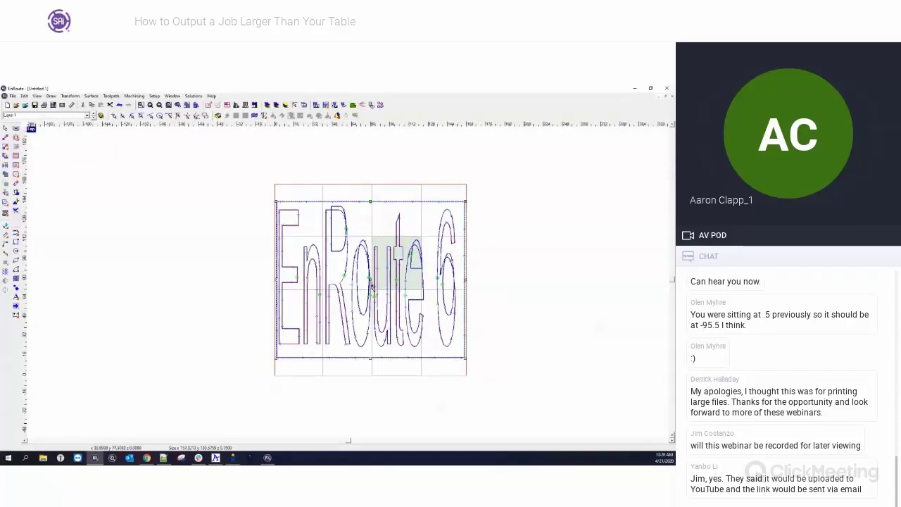
{"action": "left_click_drag", "start_coordinate": [372, 286], "coordinate": [149, 271]}
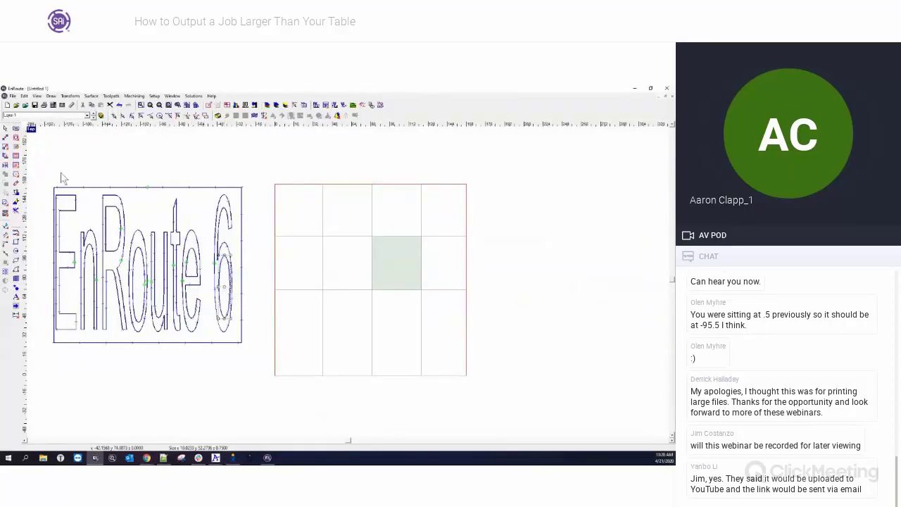
- Scale the whole sign down to about 101 by 62 inches from its lower-left corner and delete its toolpaths
{"action": "left_click_drag", "start_coordinate": [48, 169], "coordinate": [254, 362]}
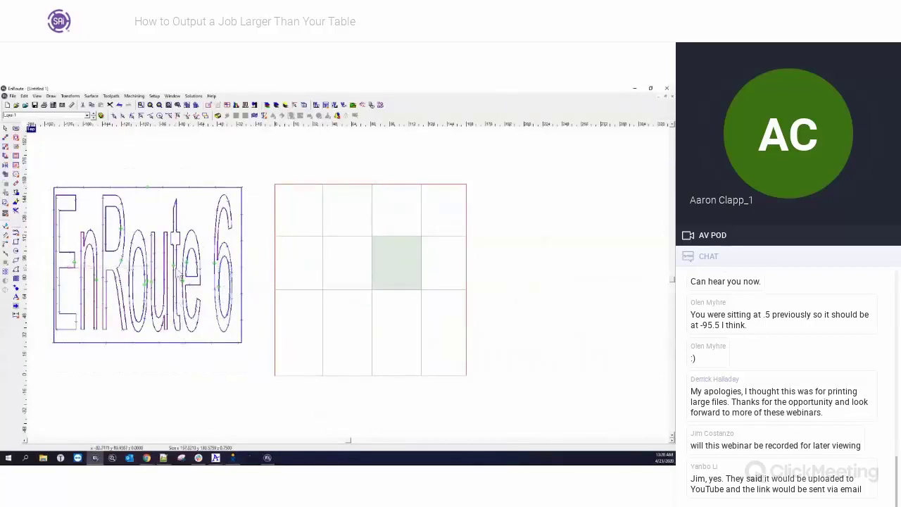
{"action": "left_click_drag", "start_coordinate": [182, 275], "coordinate": [28, 269]}
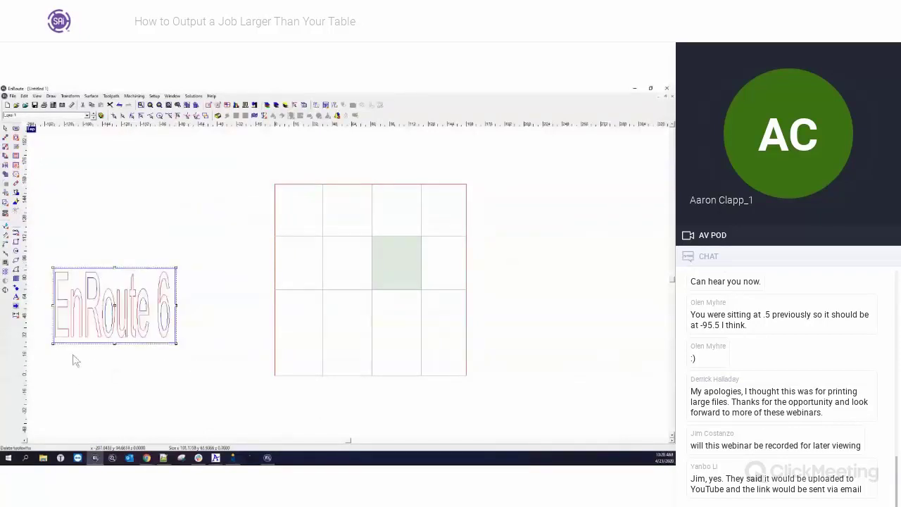
{"action": "left_click", "coordinate": [47, 308]}
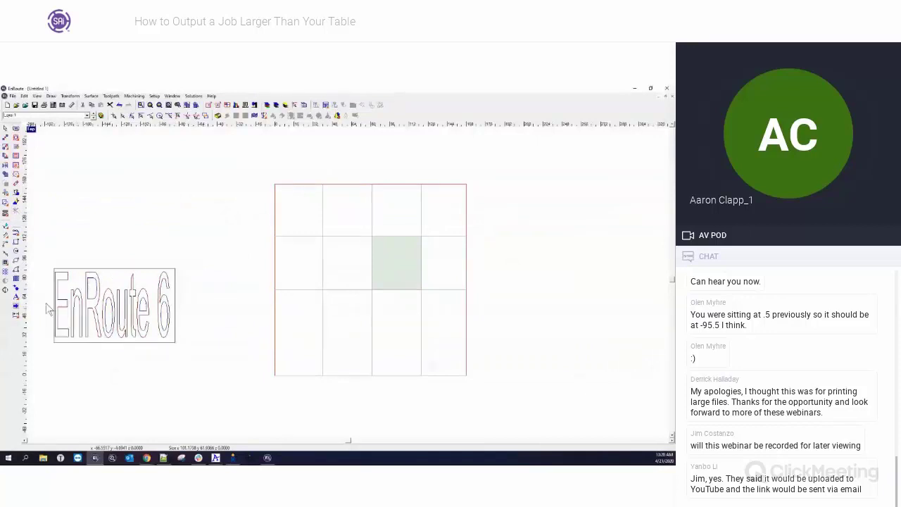
{"action": "scroll", "coordinate": [46, 303], "scroll_direction": "up", "scroll_amount": 2}
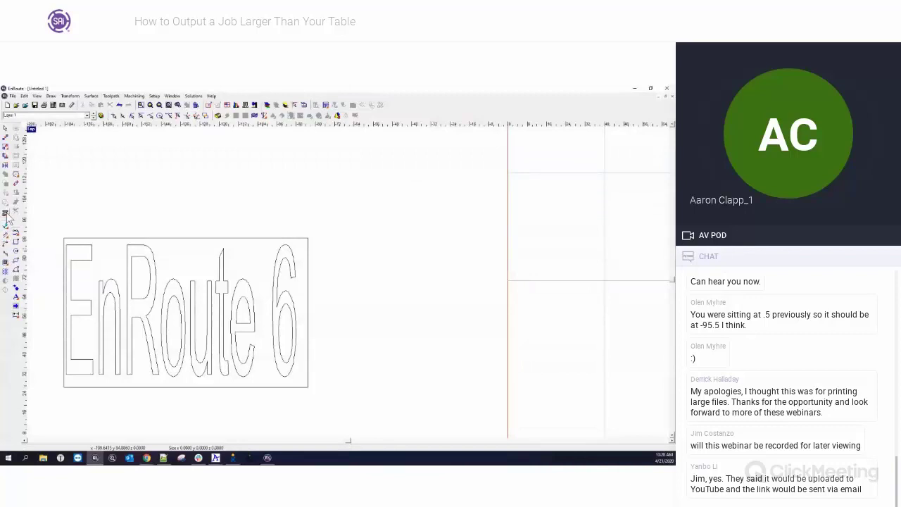
{"action": "left_click", "coordinate": [6, 227]}
{"action": "key", "text": "XF86Calculator"}
{"action": "left_click", "coordinate": [53, 95]}
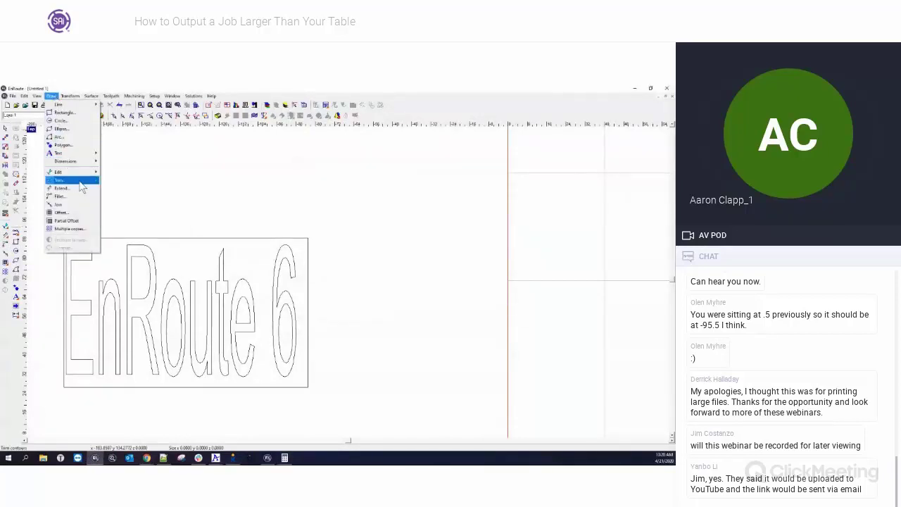
{"action": "mouse_move", "coordinate": [84, 175]}
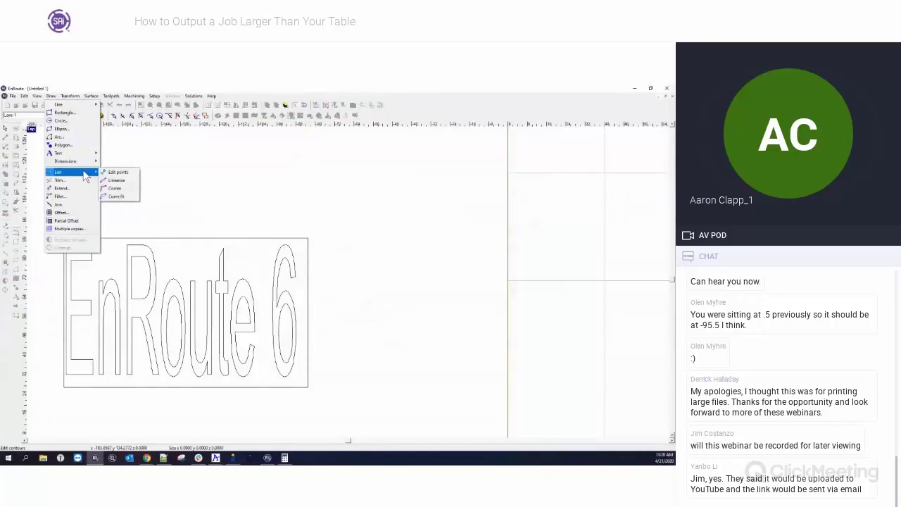
{"action": "mouse_move", "coordinate": [69, 99]}
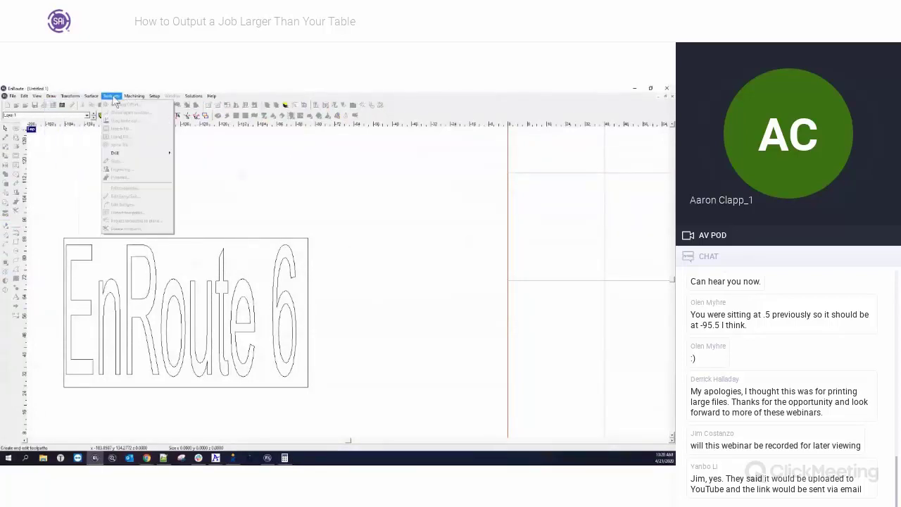
{"action": "mouse_move", "coordinate": [28, 102]}
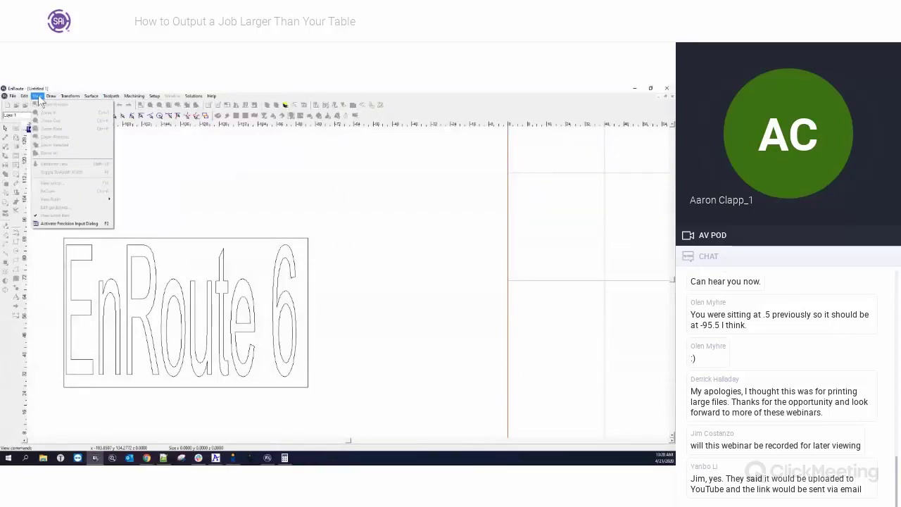
{"action": "left_click", "coordinate": [39, 98]}
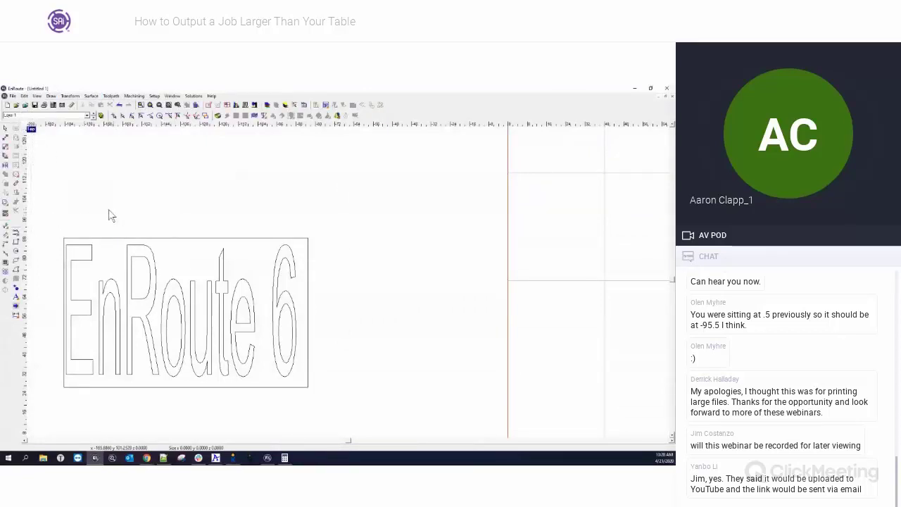
{"action": "mouse_move", "coordinate": [15, 233]}
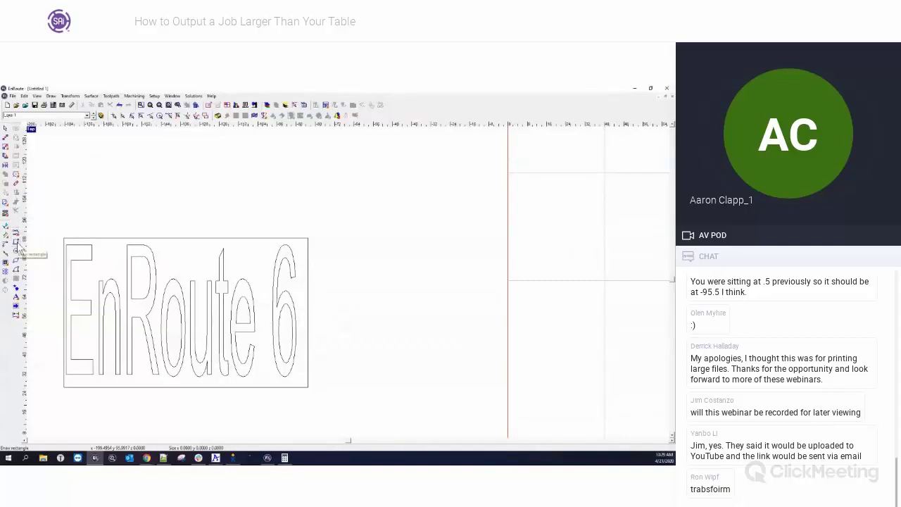
- Slice the sign vertically through the letter o, from above the border to below it
{"action": "mouse_move", "coordinate": [5, 202]}
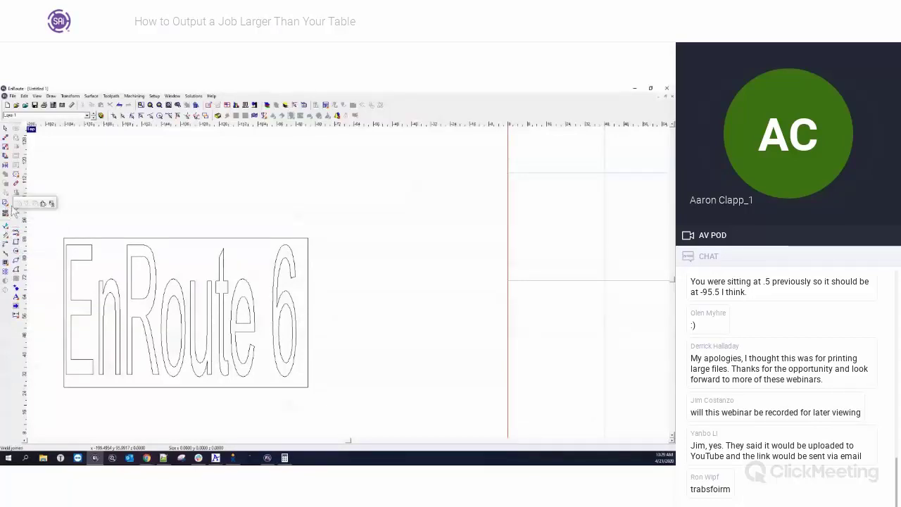
{"action": "left_click", "coordinate": [52, 204]}
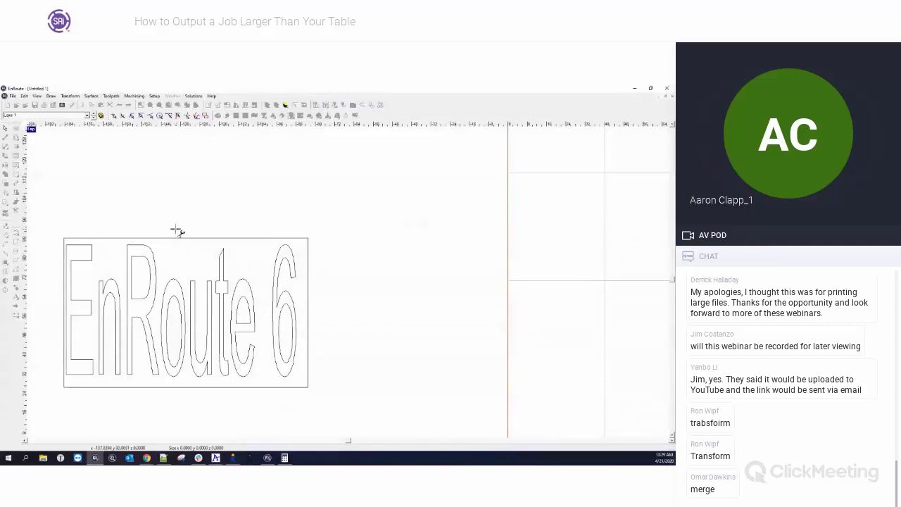
{"action": "mouse_move", "coordinate": [176, 229]}
{"action": "left_mouse_down"}
{"action": "mouse_move", "coordinate": [176, 412]}
{"action": "mouse_move", "coordinate": [191, 413]}
{"action": "mouse_move", "coordinate": [183, 407]}
{"action": "left_mouse_up"}
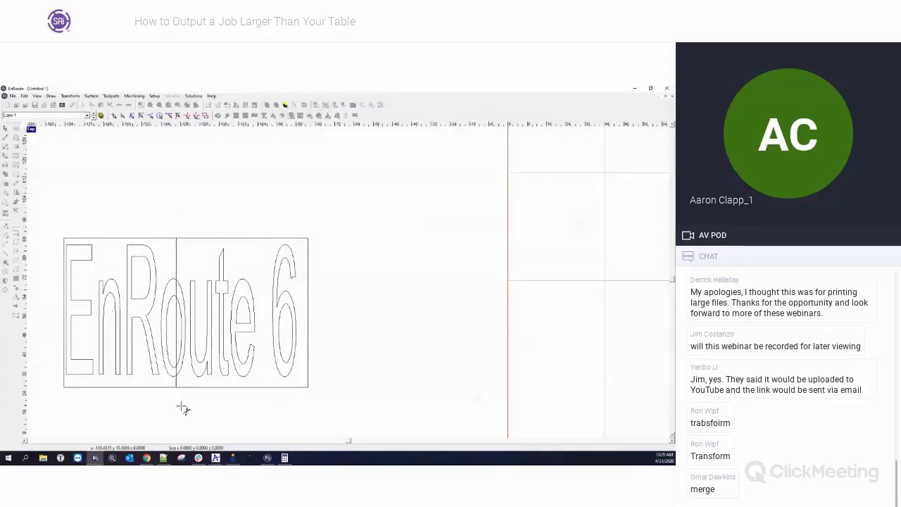
{"action": "key", "text": "Escape"}
- Move the sliced right half of the sign, border and letters together, away from the left half
{"action": "left_click_drag", "start_coordinate": [166, 205], "coordinate": [322, 409]}
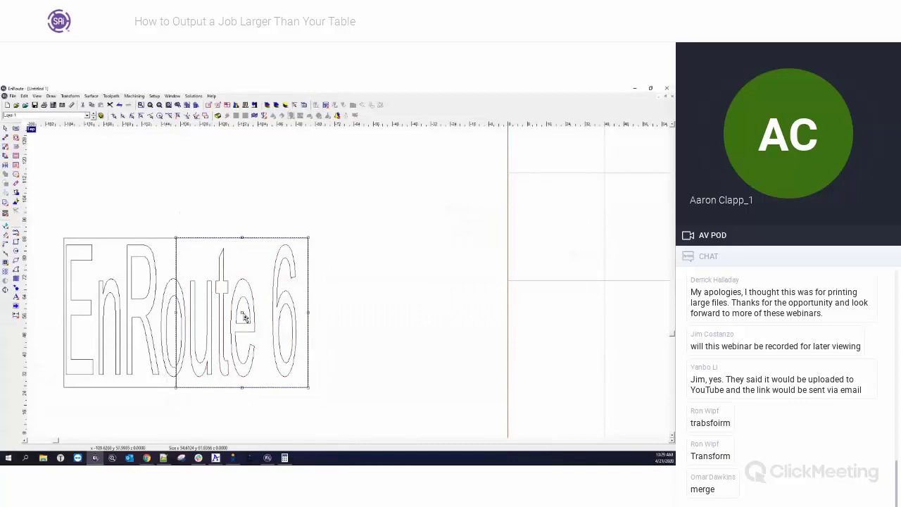
{"action": "left_click_drag", "start_coordinate": [245, 318], "coordinate": [307, 319]}
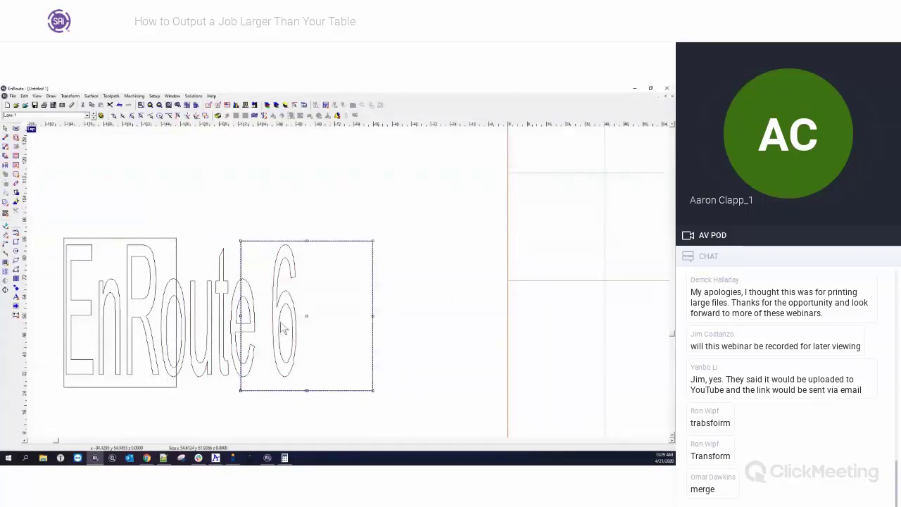
{"action": "left_click_drag", "start_coordinate": [177, 206], "coordinate": [346, 404]}
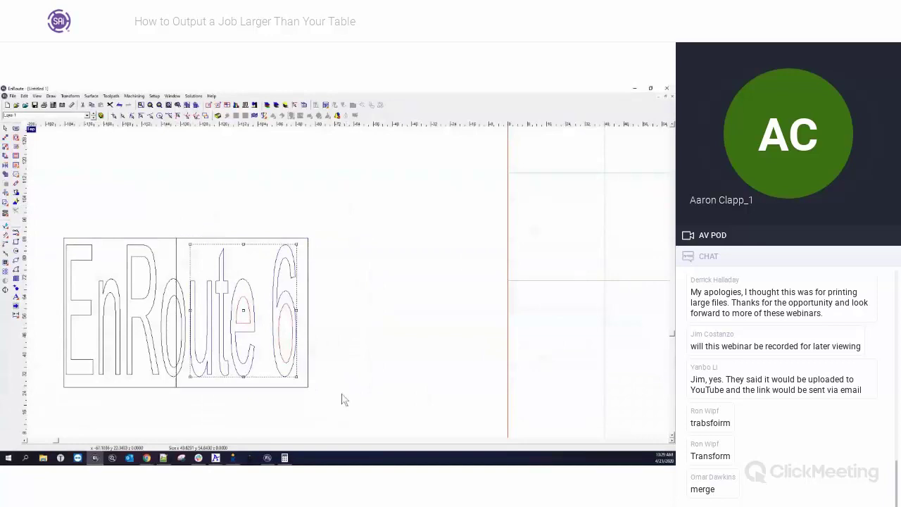
{"action": "left_click", "coordinate": [307, 387]}
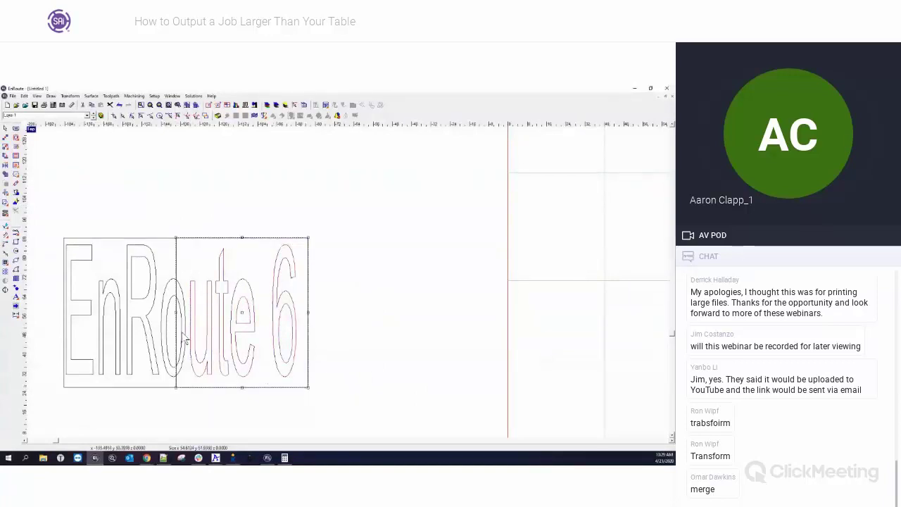
{"action": "left_click_drag", "start_coordinate": [241, 321], "coordinate": [295, 317]}
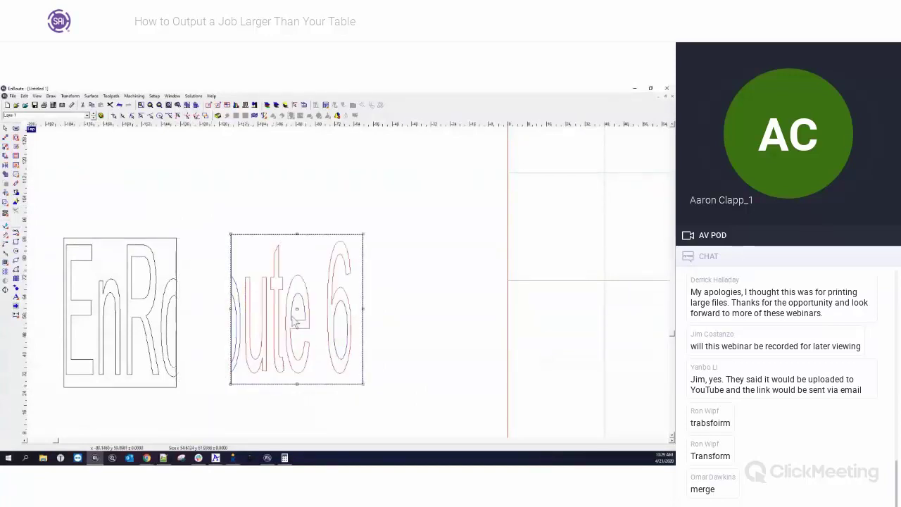
{"action": "left_click", "coordinate": [257, 412]}
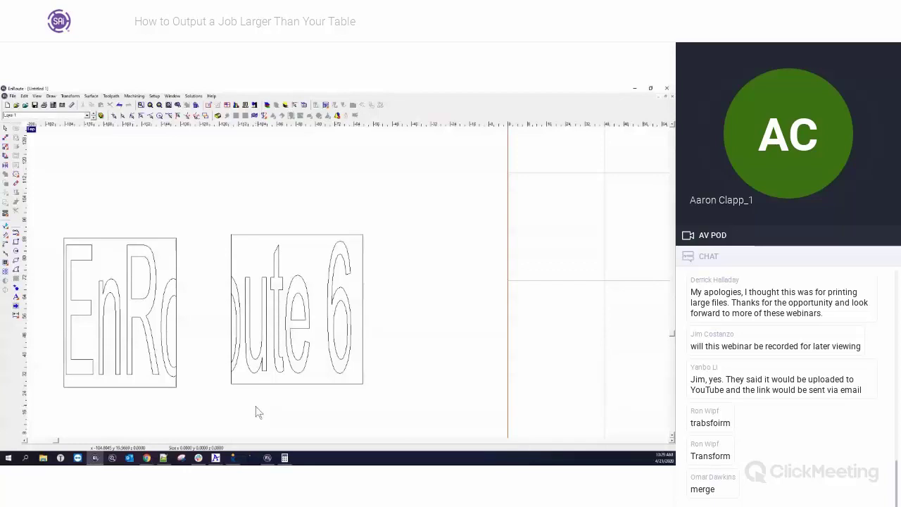
- Activate plate panels for the plate and agree to turn on the Clip Toolpaths to Plate preference
{"action": "scroll", "coordinate": [243, 239], "scroll_direction": "down", "scroll_amount": 4}
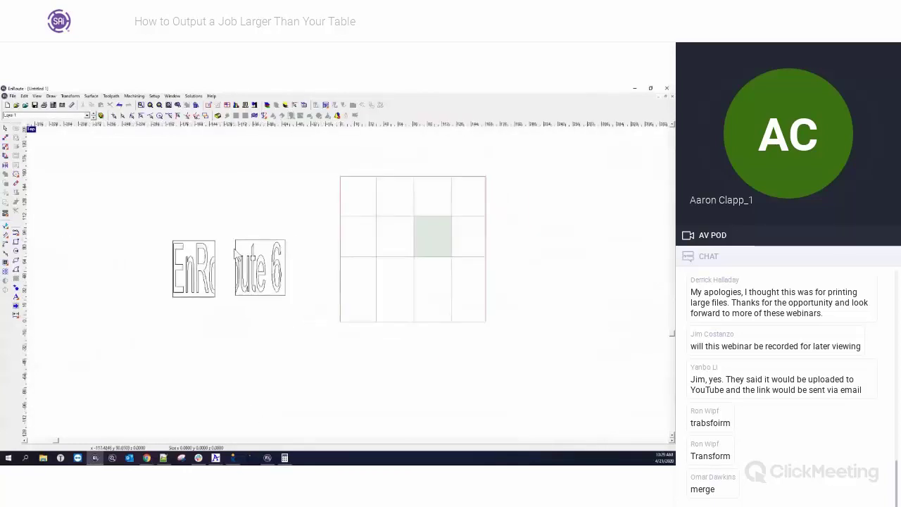
{"action": "scroll", "coordinate": [464, 218], "scroll_direction": "up", "scroll_amount": 2}
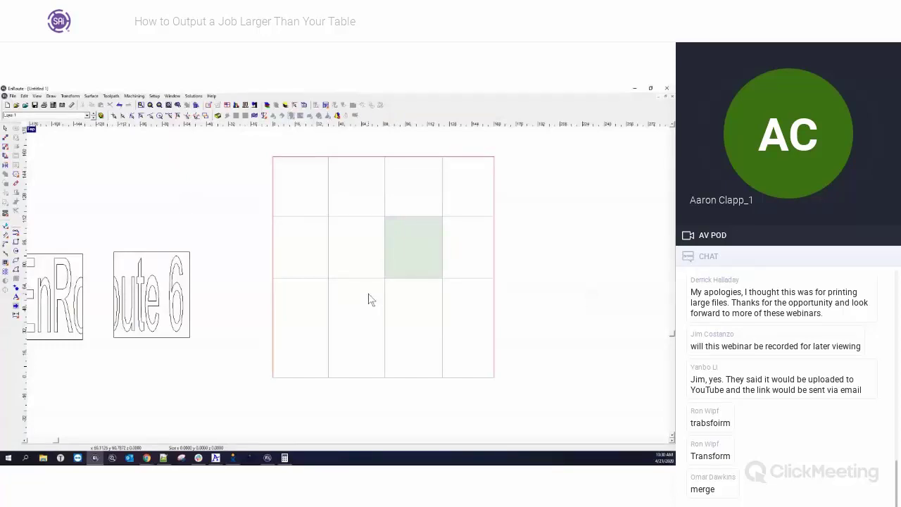
{"action": "scroll", "coordinate": [521, 283], "scroll_direction": "down", "scroll_amount": 1}
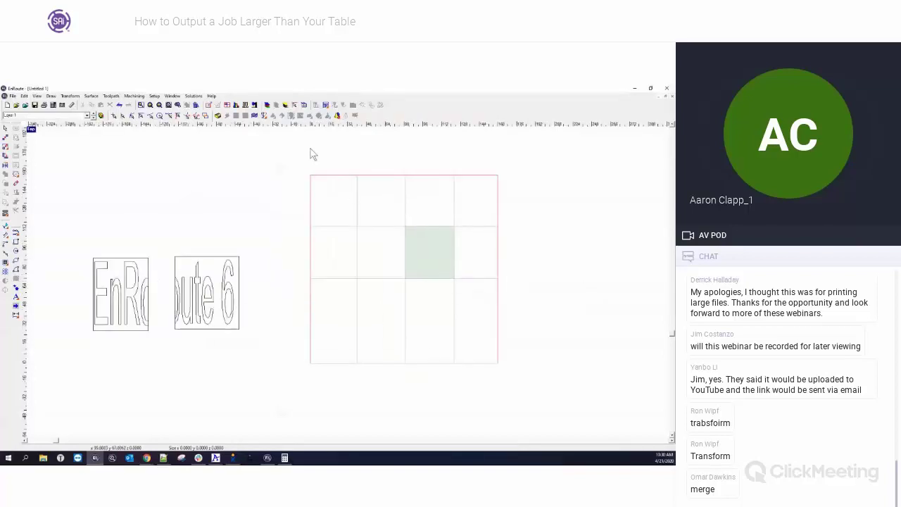
{"action": "left_click", "coordinate": [228, 105]}
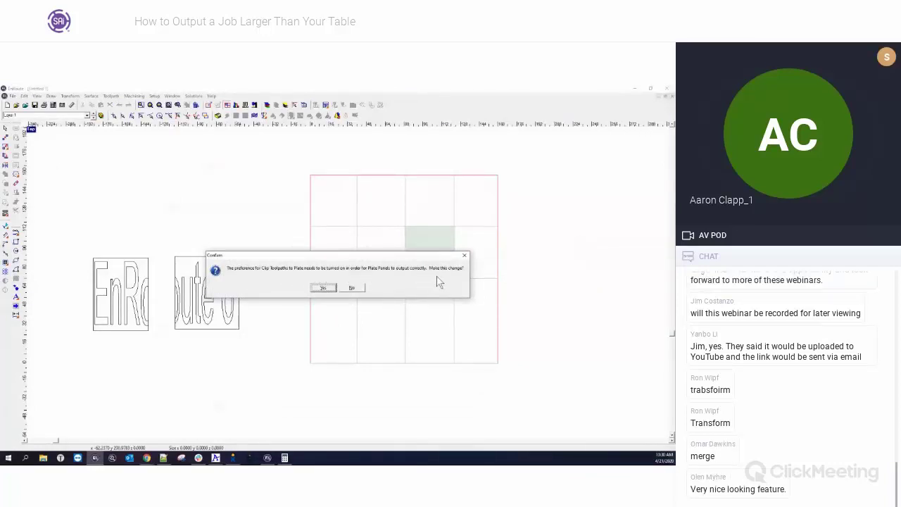
{"action": "left_click", "coordinate": [323, 287]}
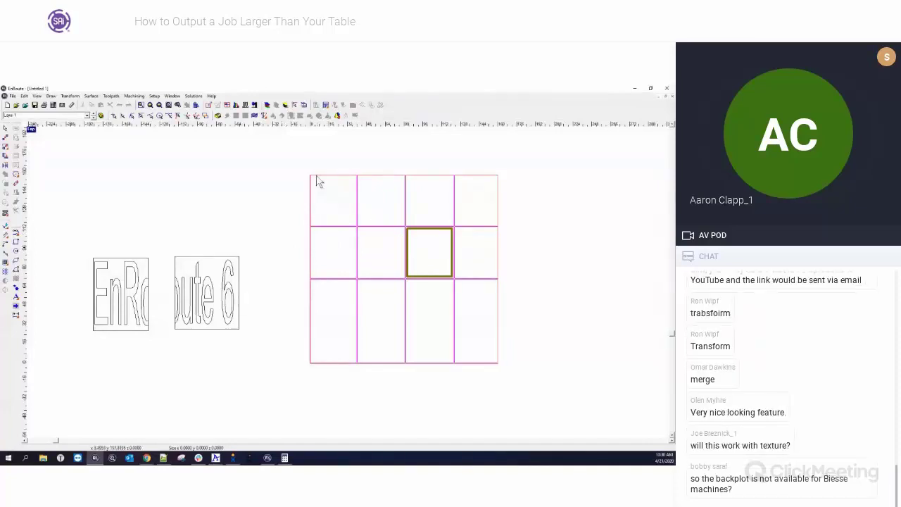
- Redefine the plate as 96 inches wide and 48 inches high
{"action": "left_click", "coordinate": [208, 105]}
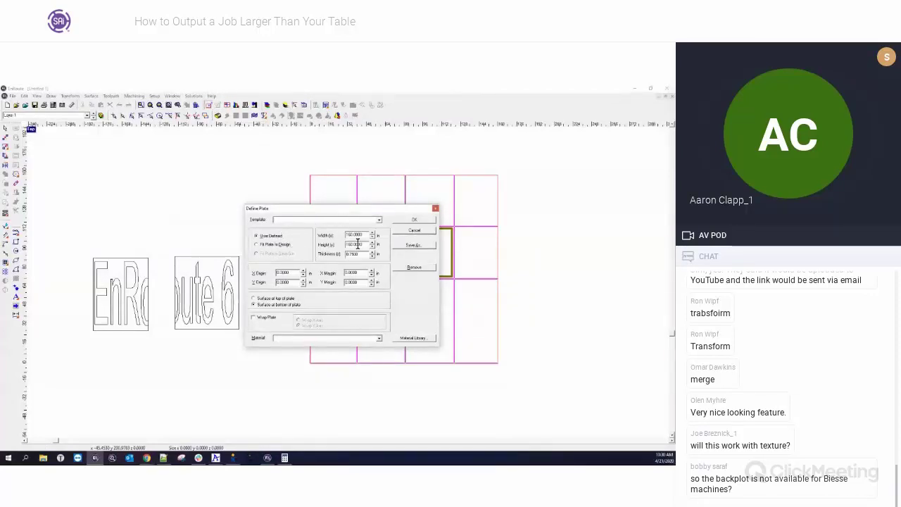
{"action": "left_click_drag", "start_coordinate": [363, 244], "coordinate": [338, 244]}
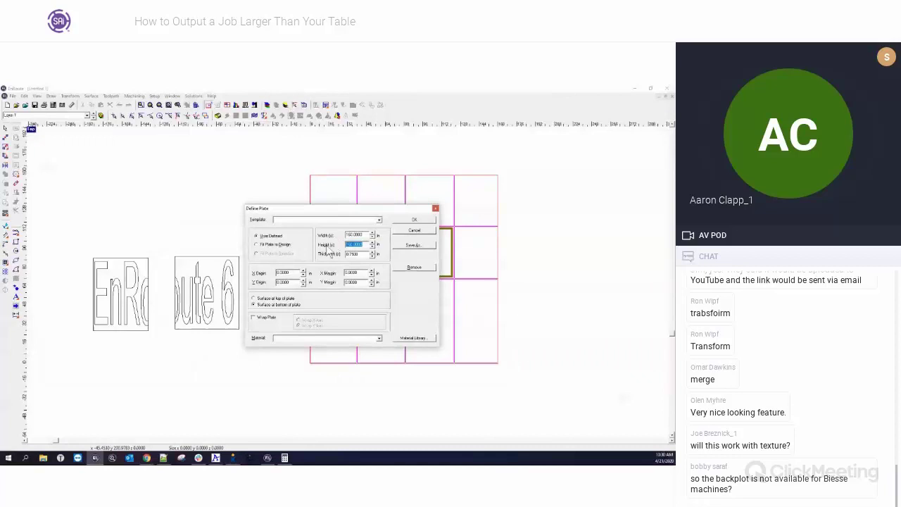
{"action": "key", "text": "shift+Tab"}
{"action": "type", "text": "9648"}
{"action": "key", "text": "Tab"}
{"action": "key", "text": "shift+Tab"}
{"action": "type", "text": "96"}
{"action": "key", "text": "Tab"}
{"action": "left_click", "coordinate": [421, 220]}
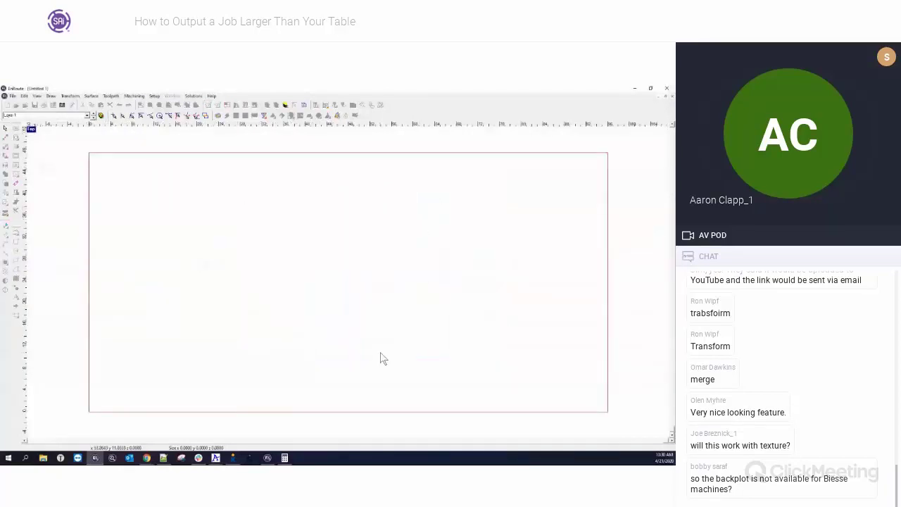
- Edit the plate panels on the resized plate and remove the old dividers, leaving a single panel
{"action": "scroll", "coordinate": [346, 341], "scroll_direction": "down", "scroll_amount": 8}
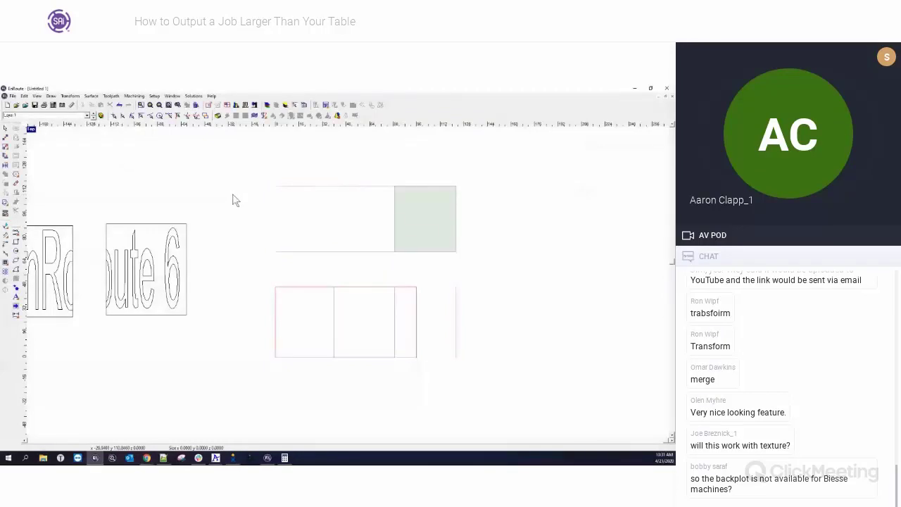
{"action": "left_click", "coordinate": [227, 106]}
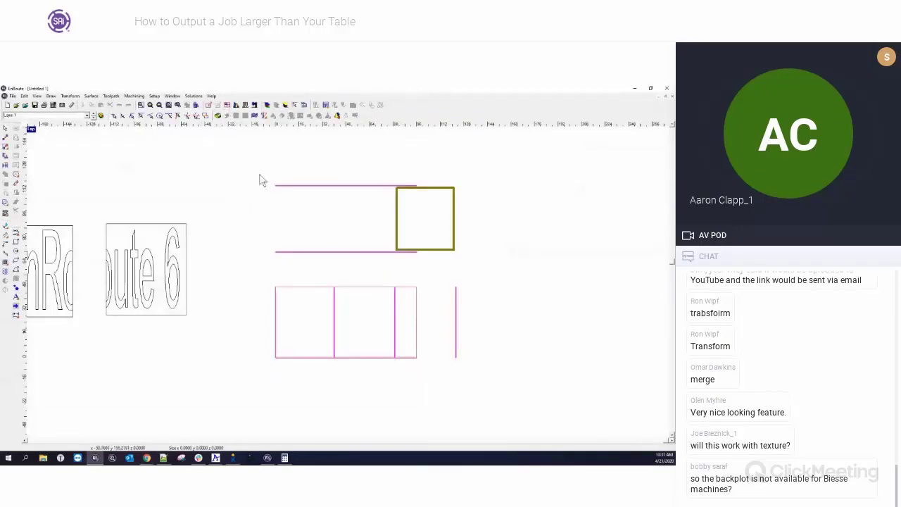
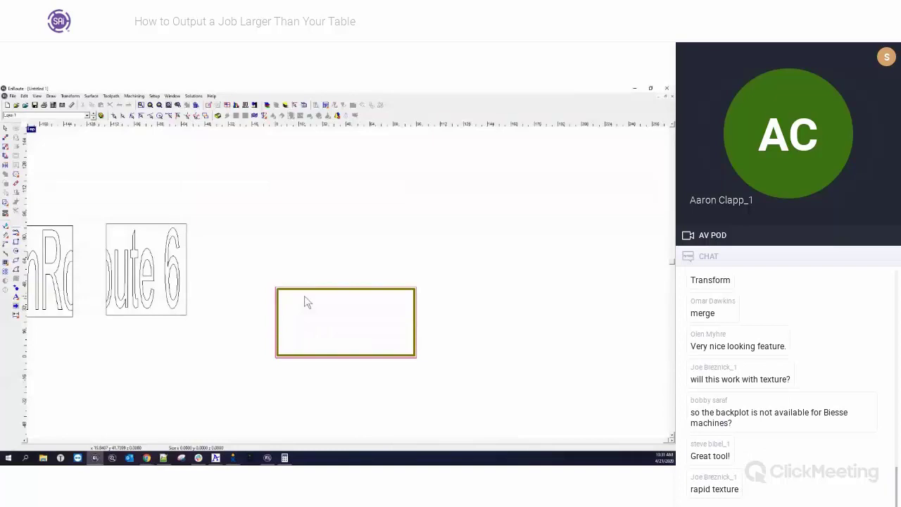
- Start a rapid texture and review its panel overlap, Parameters and Displacement settings
{"action": "left_click", "coordinate": [255, 115]}
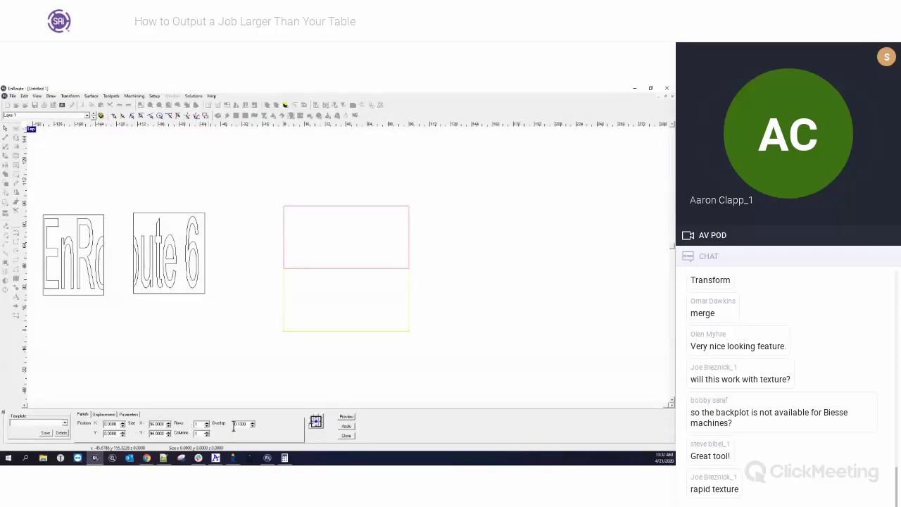
{"action": "left_click_drag", "start_coordinate": [247, 425], "coordinate": [229, 425]}
{"action": "left_click", "coordinate": [130, 414]}
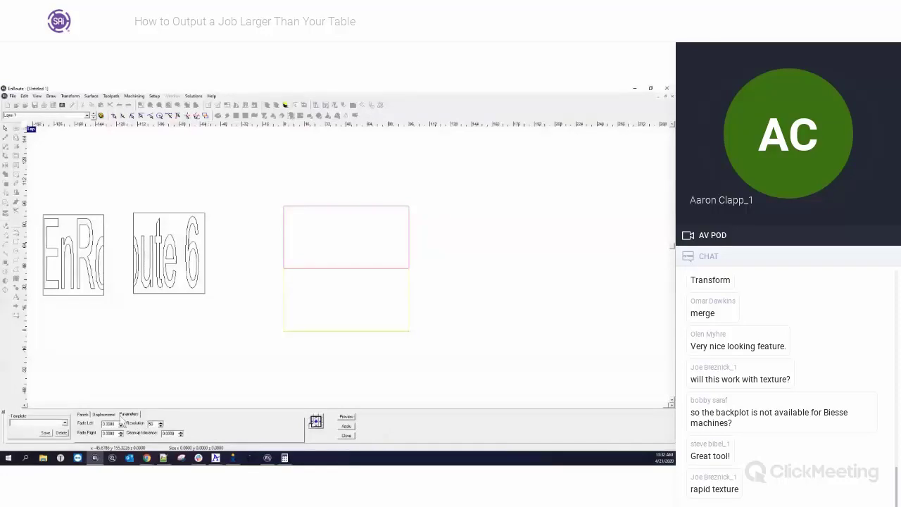
{"action": "left_click", "coordinate": [113, 415]}
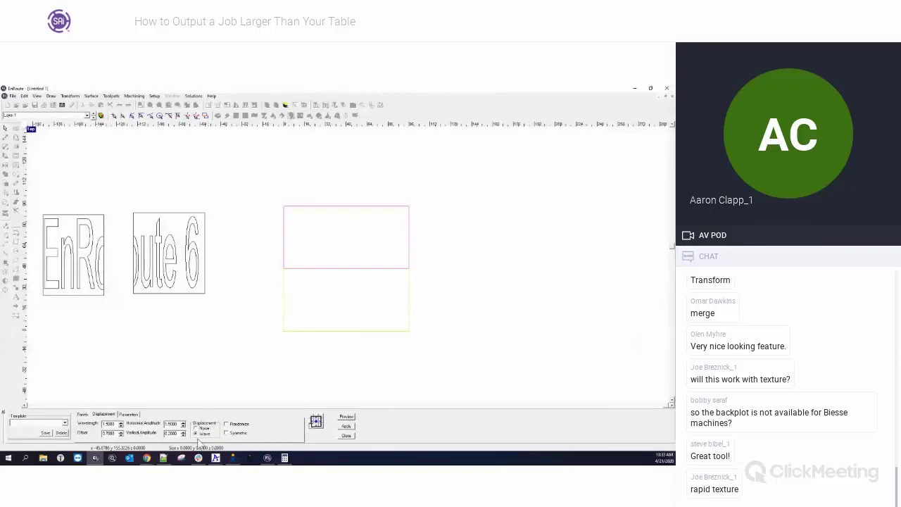
{"action": "left_click", "coordinate": [82, 414]}
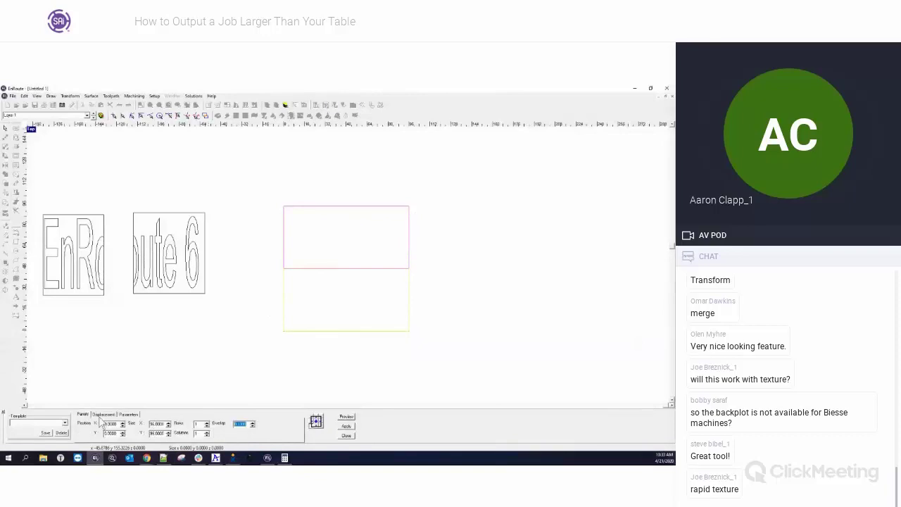
- Set the texture layout to one row and two columns
{"action": "left_click", "coordinate": [206, 423]}
{"action": "left_click", "coordinate": [206, 426]}
{"action": "left_click", "coordinate": [207, 431]}
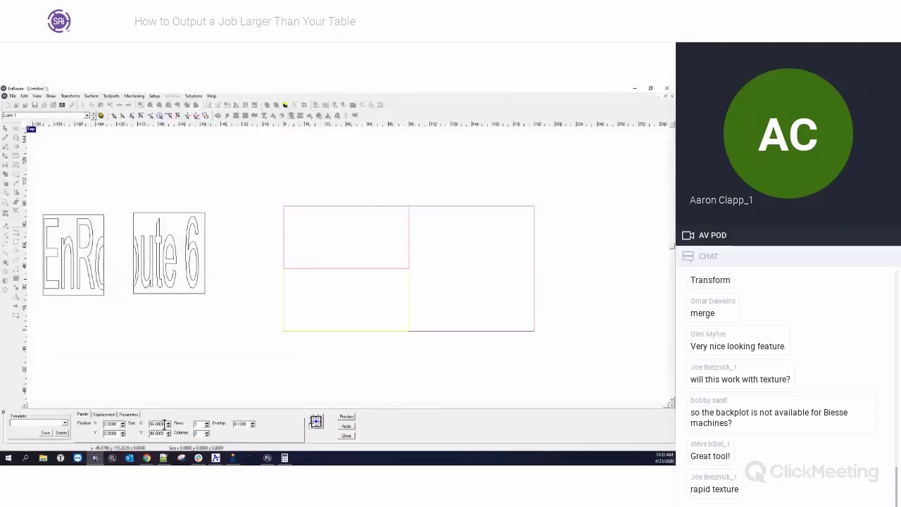
- Set the texture panel size to 15 by 15 with two rows and three columns, and close the settings without applying the texture
{"action": "left_click_drag", "start_coordinate": [164, 423], "coordinate": [130, 428]}
{"action": "type", "text": "48"}
{"action": "key", "text": "Tab"}
{"action": "type", "text": "1"}
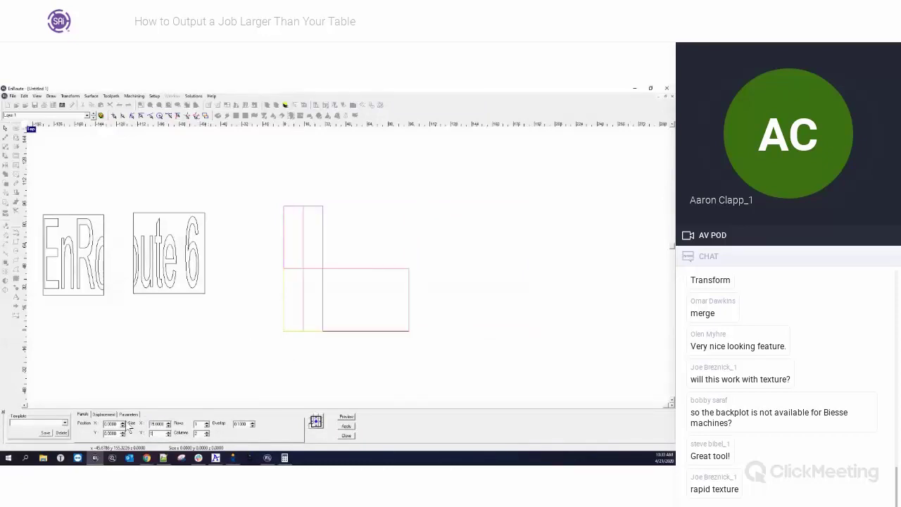
{"action": "type", "text": "5"}
{"action": "key", "text": "Tab"}
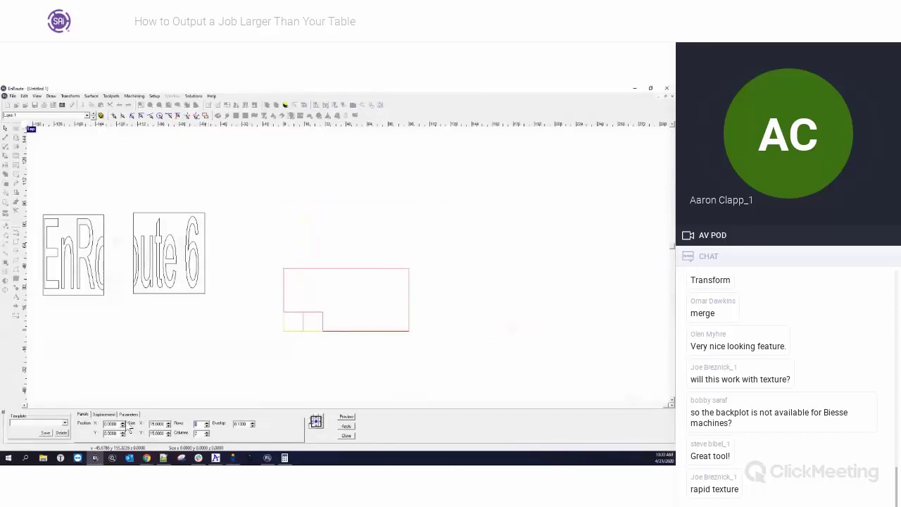
{"action": "left_click", "coordinate": [207, 432]}
{"action": "left_click", "coordinate": [207, 422]}
{"action": "left_click", "coordinate": [347, 436]}
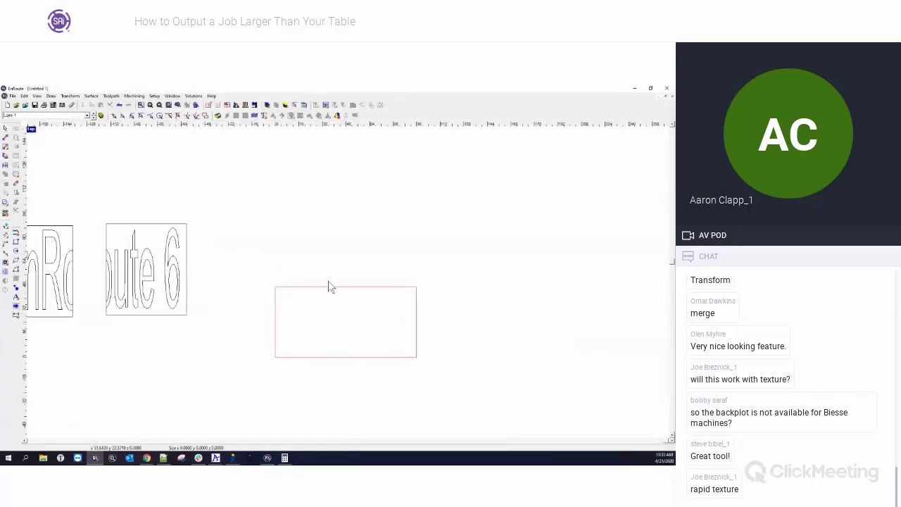
- Select all the EnRoute 6 sign pieces beside the plate and delete them
{"action": "scroll", "coordinate": [328, 282], "scroll_direction": "down", "scroll_amount": 2}
{"action": "left_click_drag", "start_coordinate": [175, 240], "coordinate": [313, 324]}
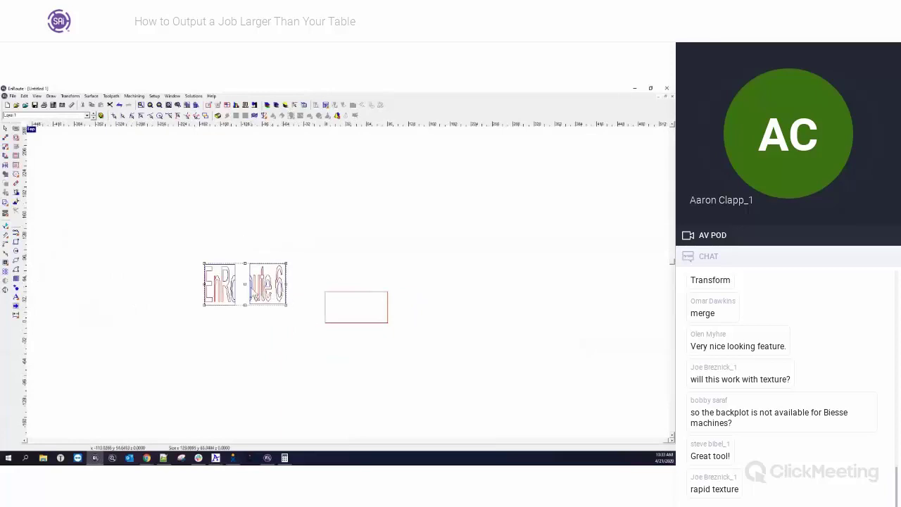
{"action": "left_click", "coordinate": [249, 245]}
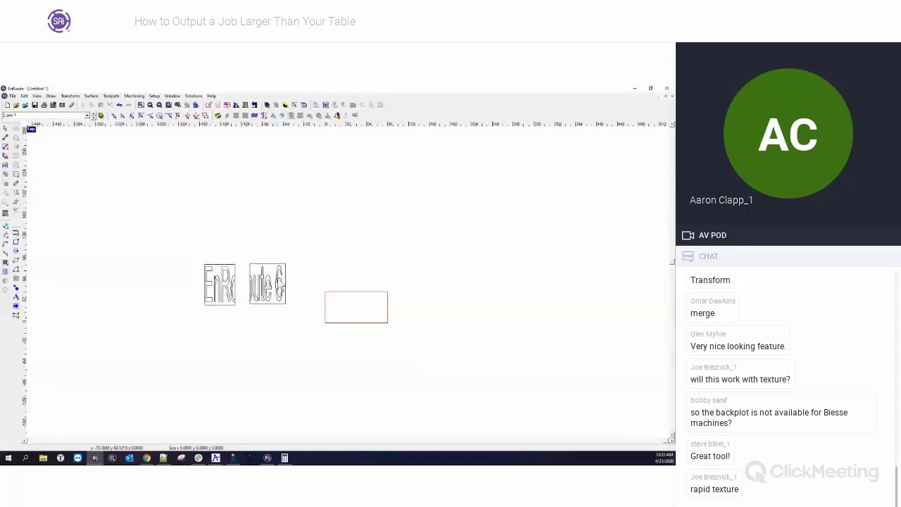
{"action": "left_click", "coordinate": [280, 282]}
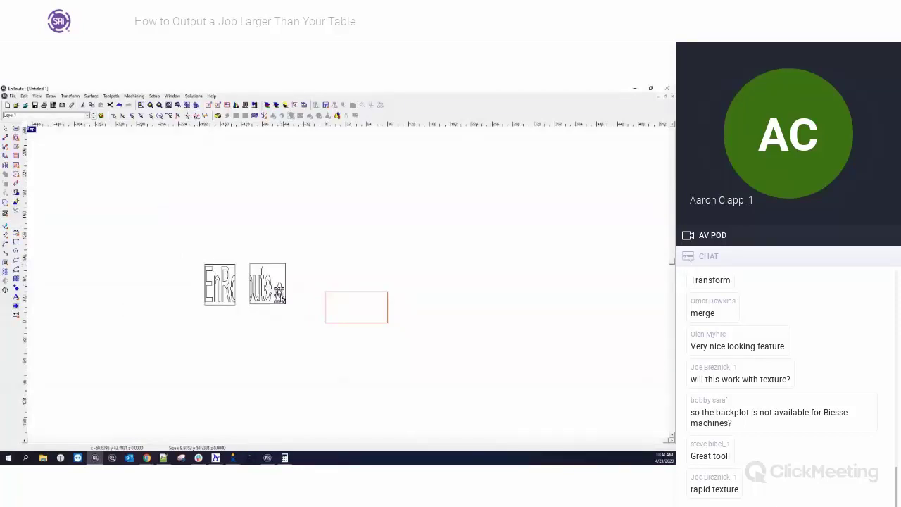
{"action": "left_click_drag", "start_coordinate": [181, 238], "coordinate": [337, 328]}
{"action": "key", "text": "Delete"}
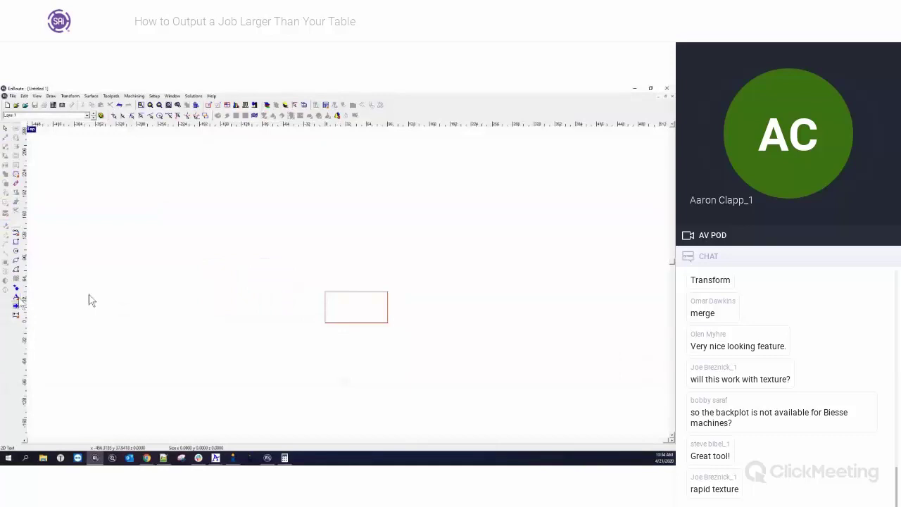
- Add the text TEST in Arial on the plate
{"action": "left_click", "coordinate": [16, 296]}
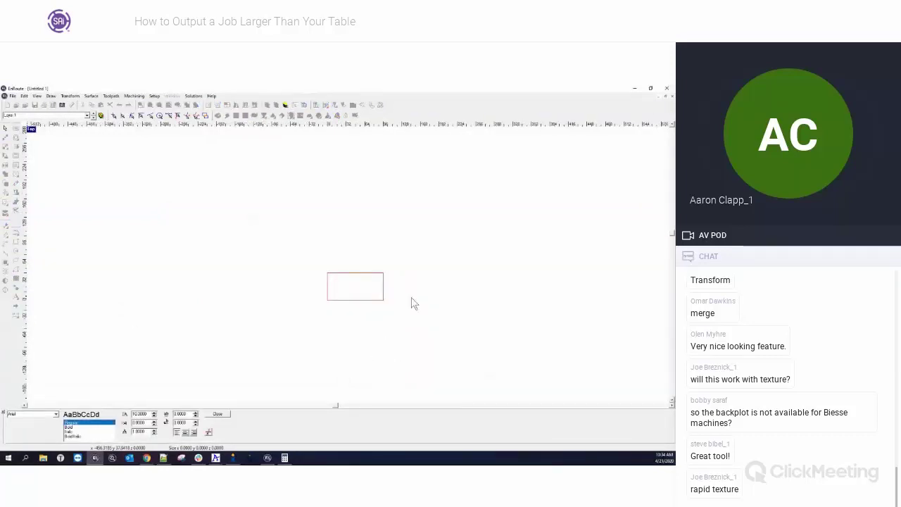
{"action": "type", "text": "TEST"}
{"action": "left_click", "coordinate": [218, 414]}
{"action": "scroll", "coordinate": [398, 322], "scroll_direction": "up", "scroll_amount": 3}
{"action": "scroll", "coordinate": [201, 276], "scroll_direction": "up", "scroll_amount": 1}
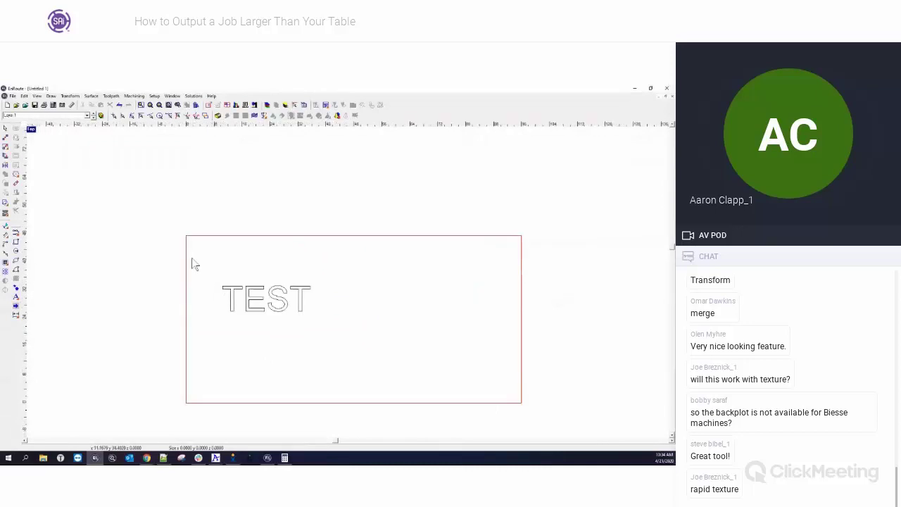
- Draw a rectangle about 38 by 15 inches around the TEST text
{"action": "left_click", "coordinate": [16, 242]}
{"action": "left_click_drag", "start_coordinate": [216, 255], "coordinate": [333, 302]}
{"action": "key", "text": "Escape"}
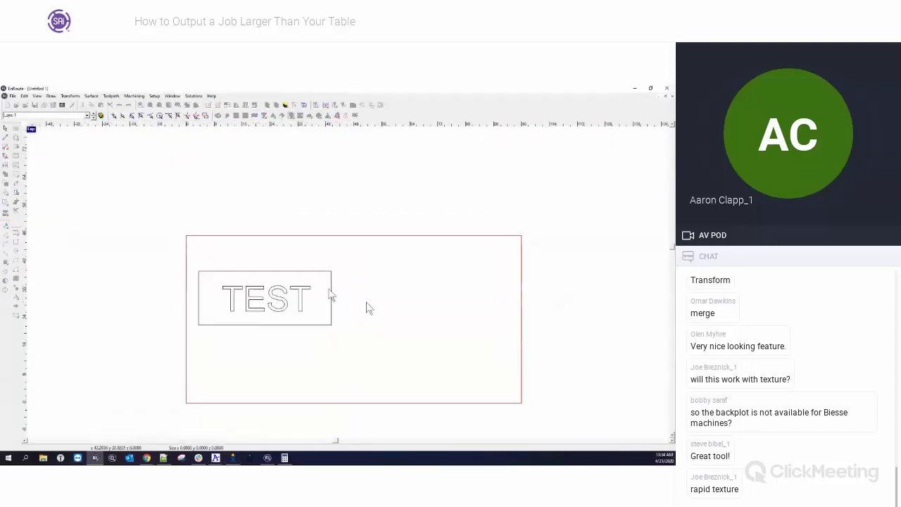
- Apply a rapid texture with the Chip Texture 1 template to the area between the rectangle and the TEST lettering
{"action": "left_click_drag", "start_coordinate": [181, 257], "coordinate": [305, 336]}
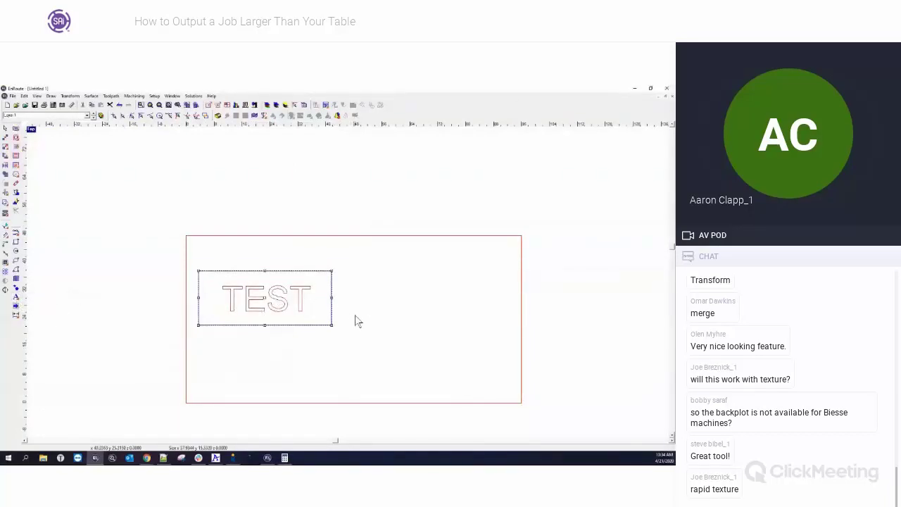
{"action": "left_click", "coordinate": [254, 117]}
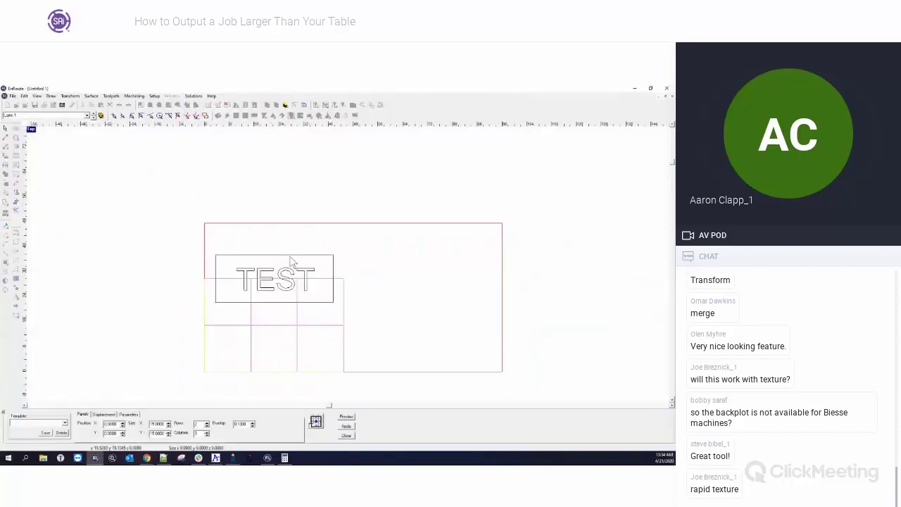
{"action": "left_click", "coordinate": [291, 264]}
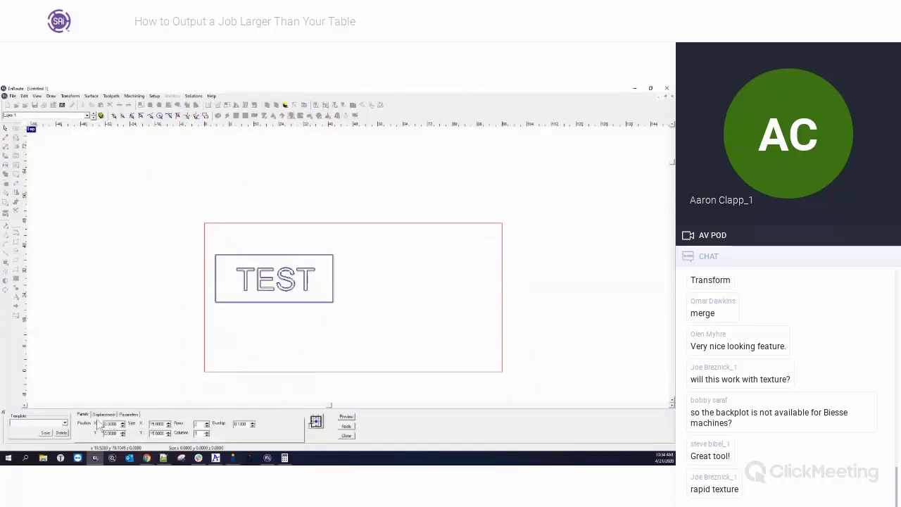
{"action": "left_click", "coordinate": [64, 423]}
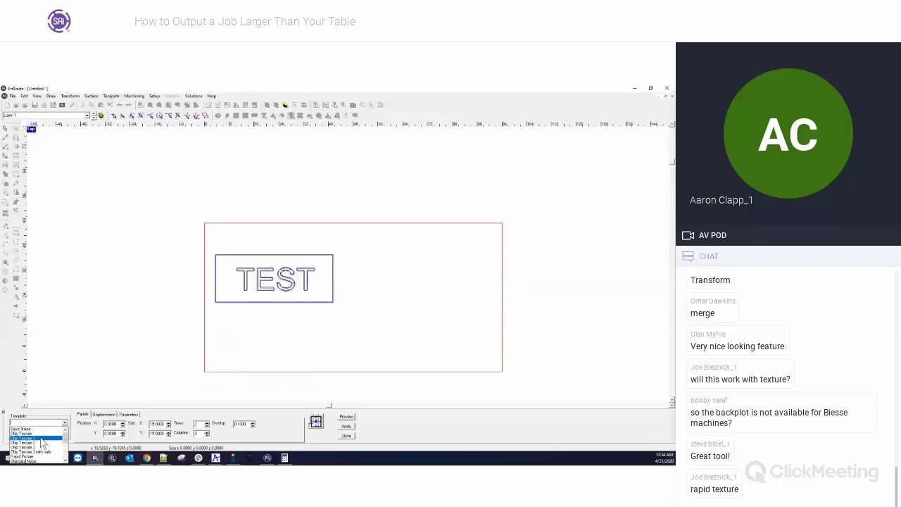
{"action": "left_click", "coordinate": [41, 438]}
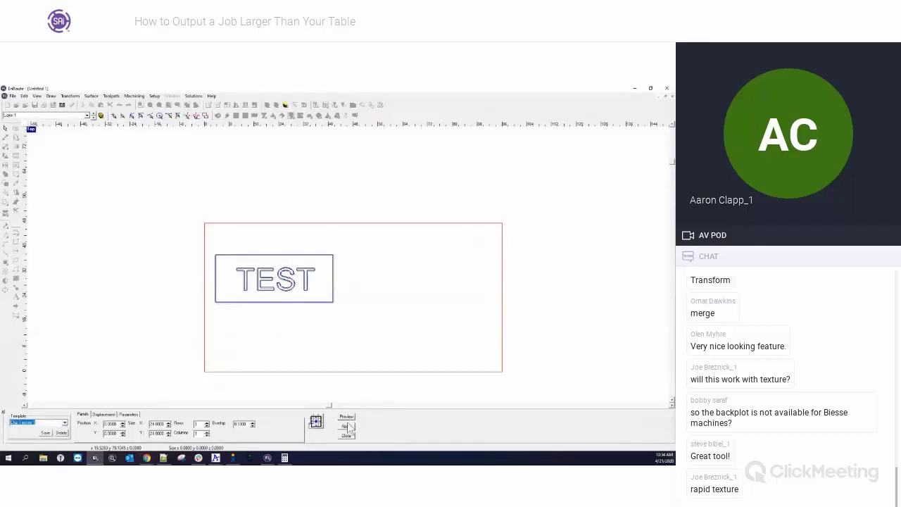
{"action": "left_click", "coordinate": [347, 426]}
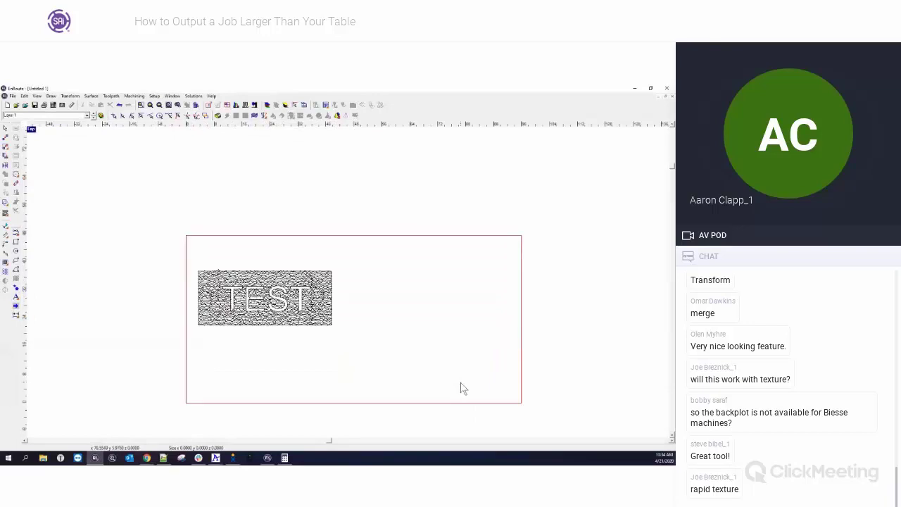